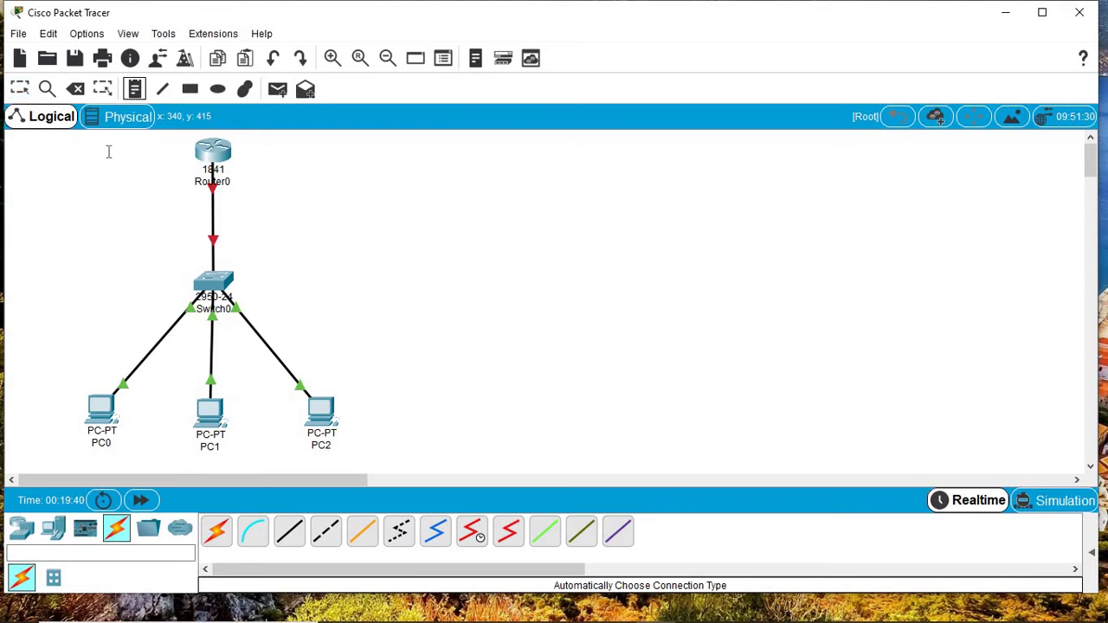
Add a 192.168.10.1 note beside Router0 and a 192.168.10.0/24 note beside Switch0, then position both.
click(92, 169)
text(1)
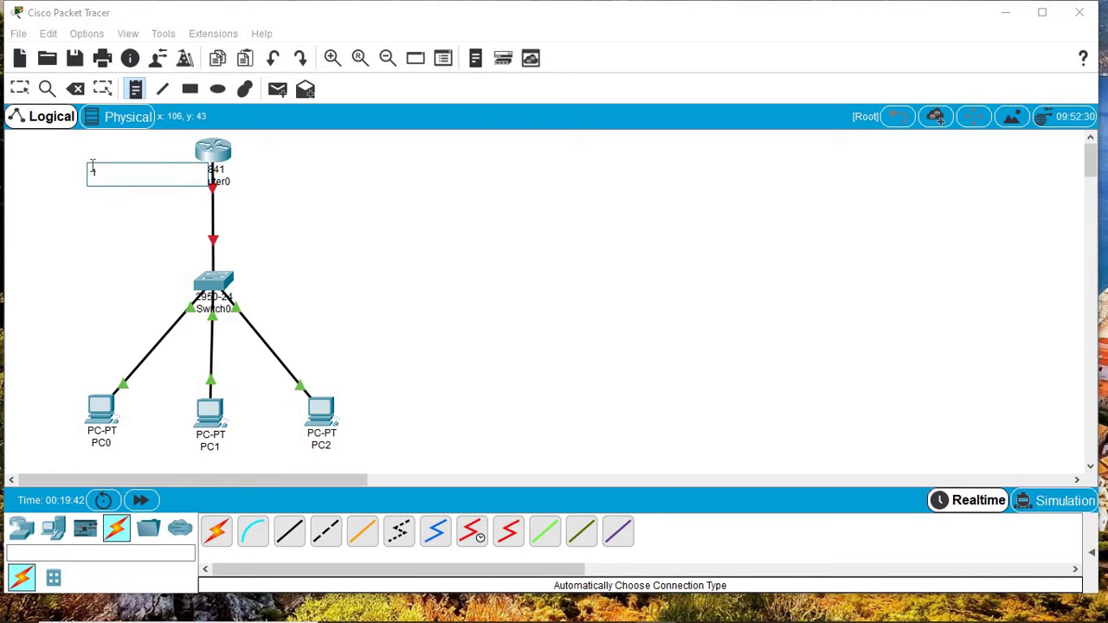
text(92.168.10.1)
click(105, 282)
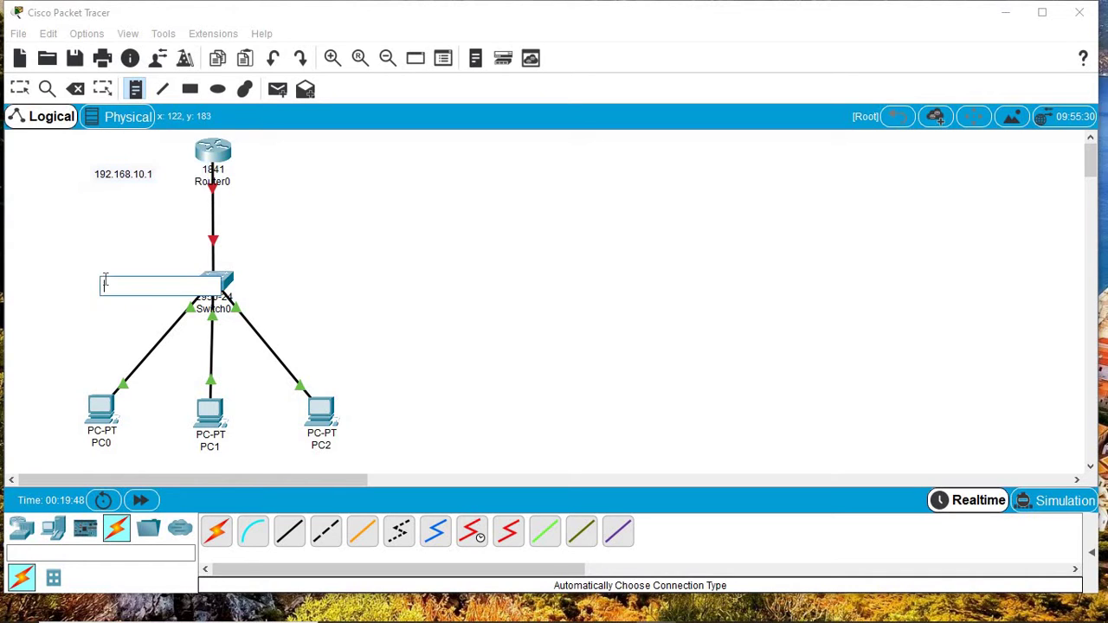
text(192.1)
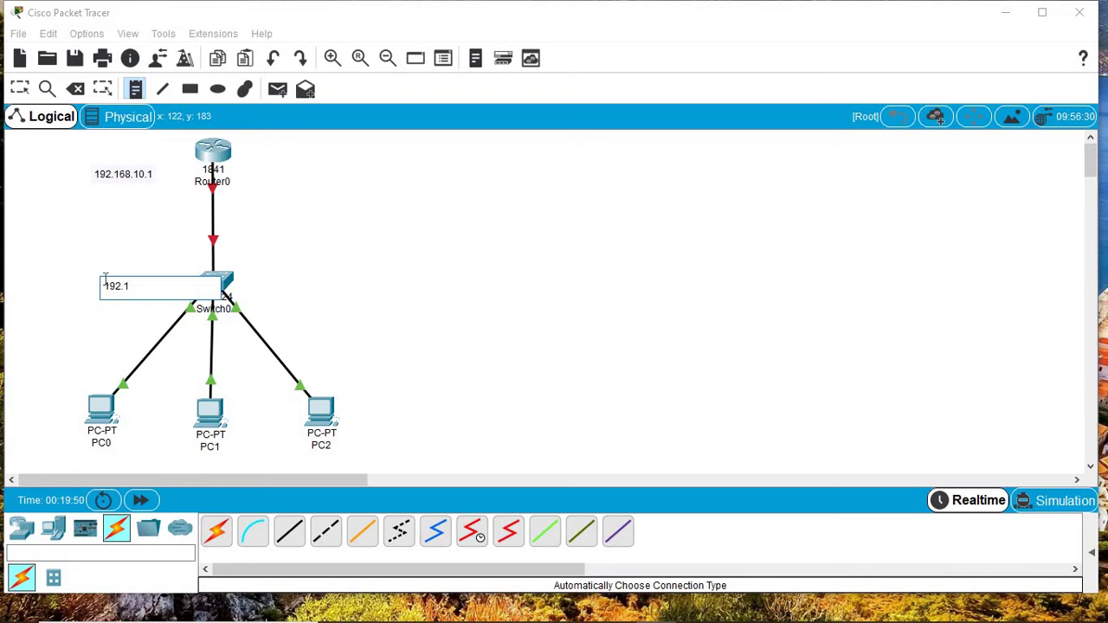
text(68.10.0/24)
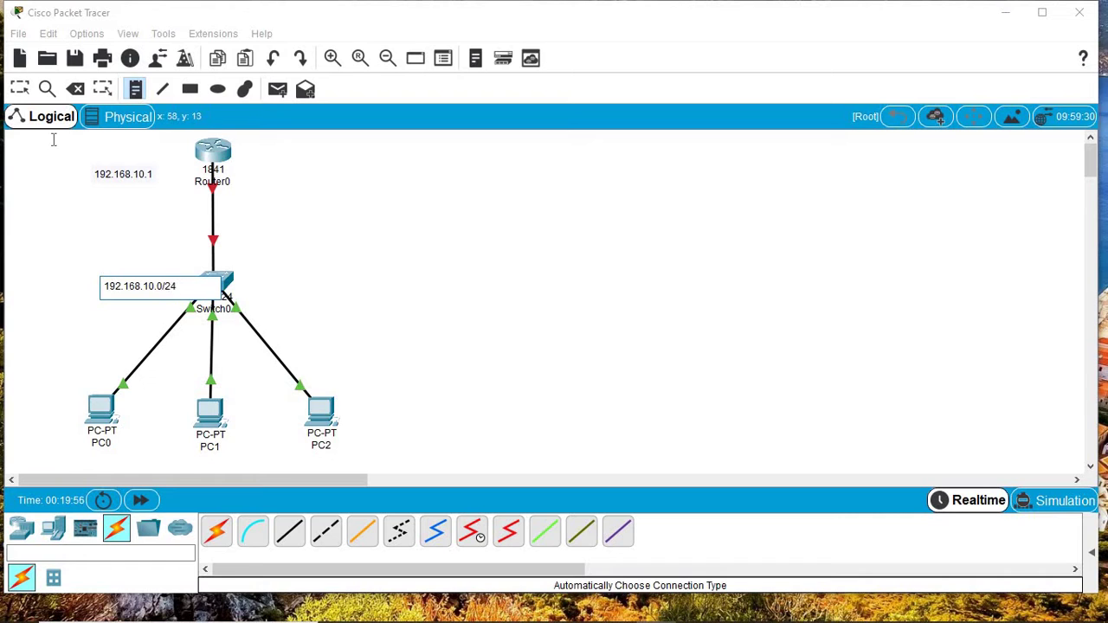
click(20, 89)
drag(141, 177, 158, 156)
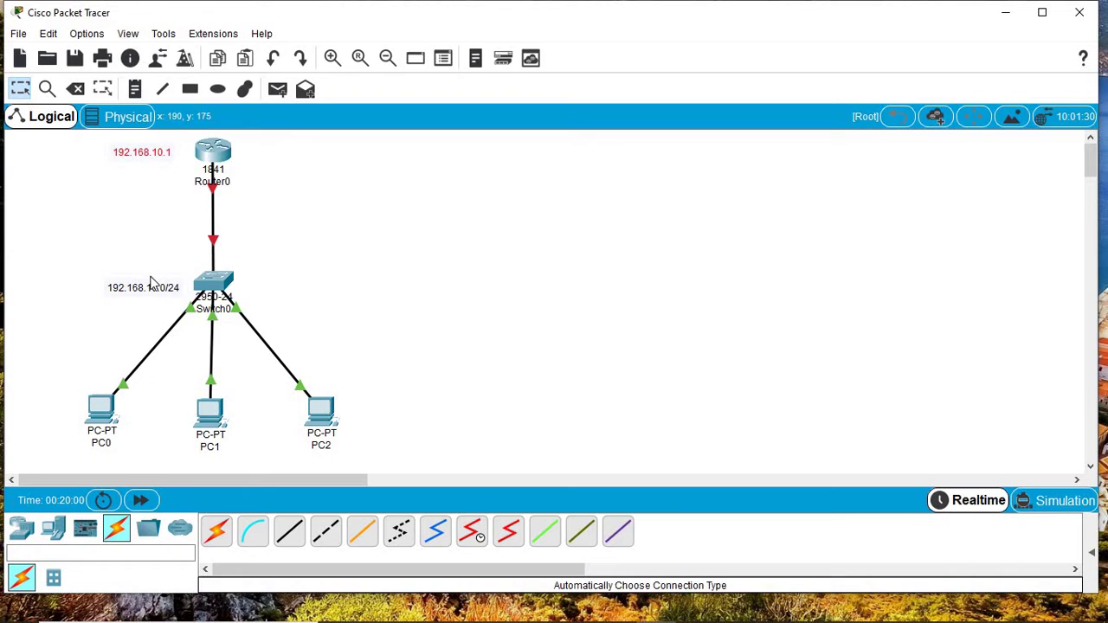
drag(149, 294, 138, 290)
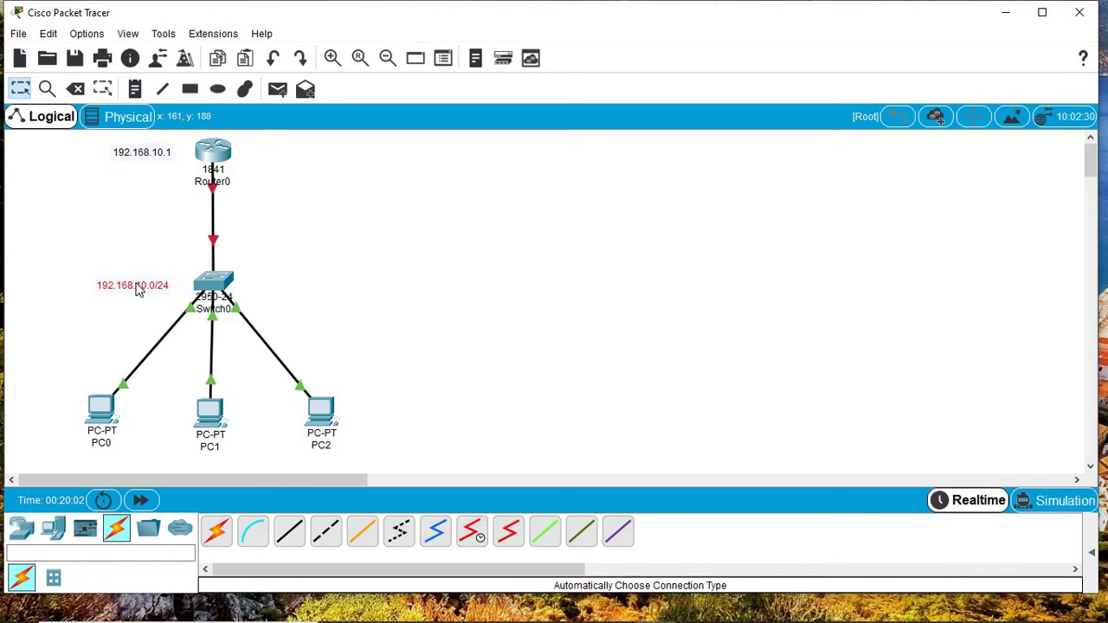
Open Router0's command line interface in a maximized window.
click(215, 156)
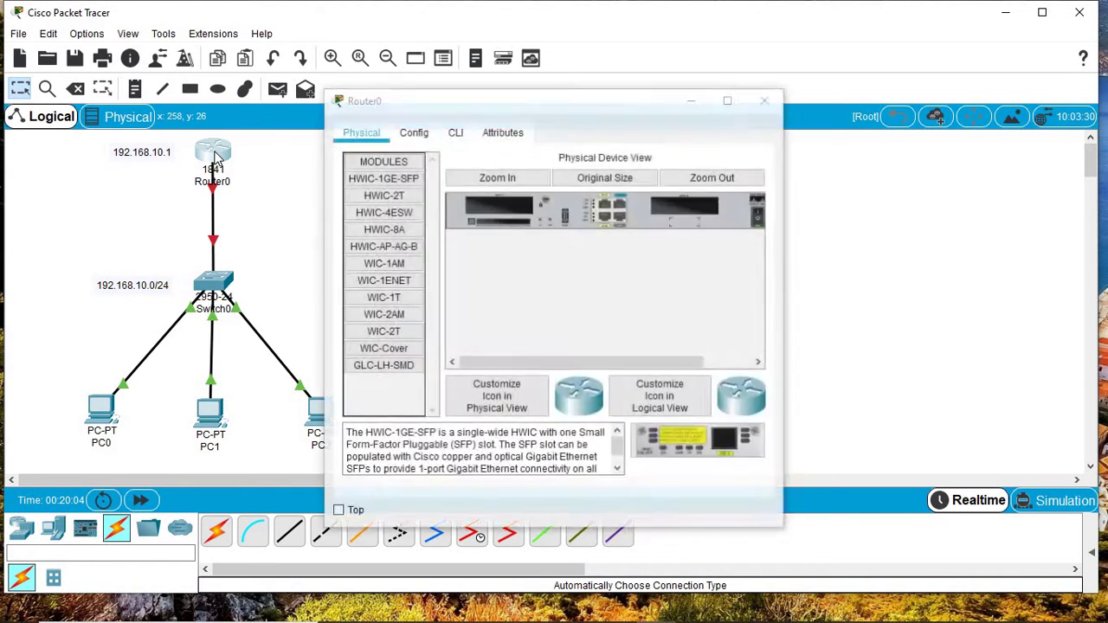
click(217, 157)
click(215, 156)
click(456, 134)
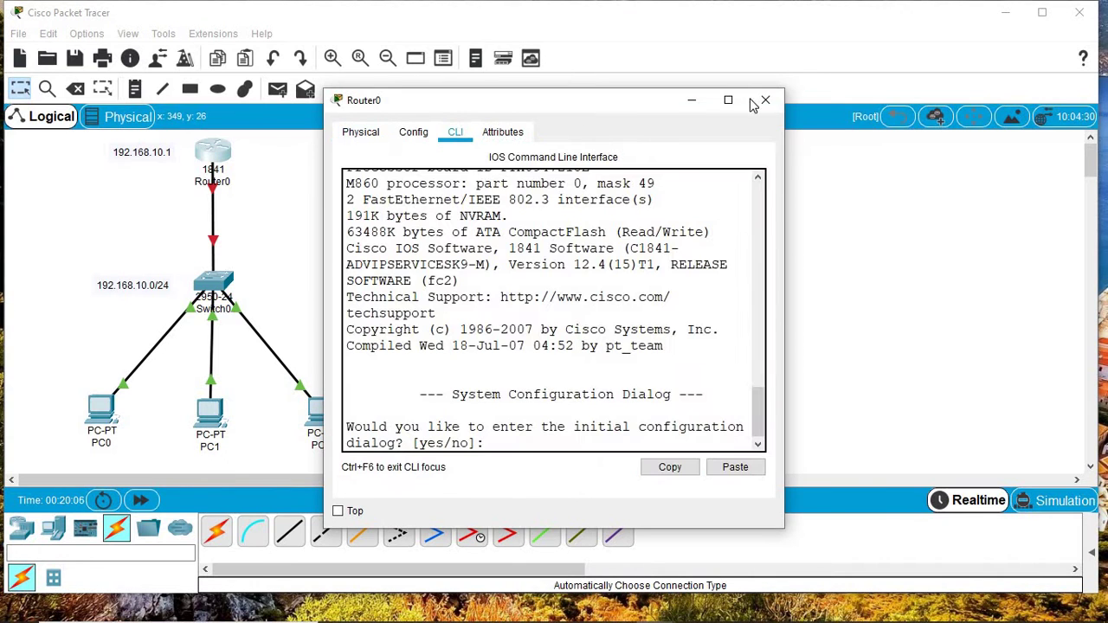
click(729, 101)
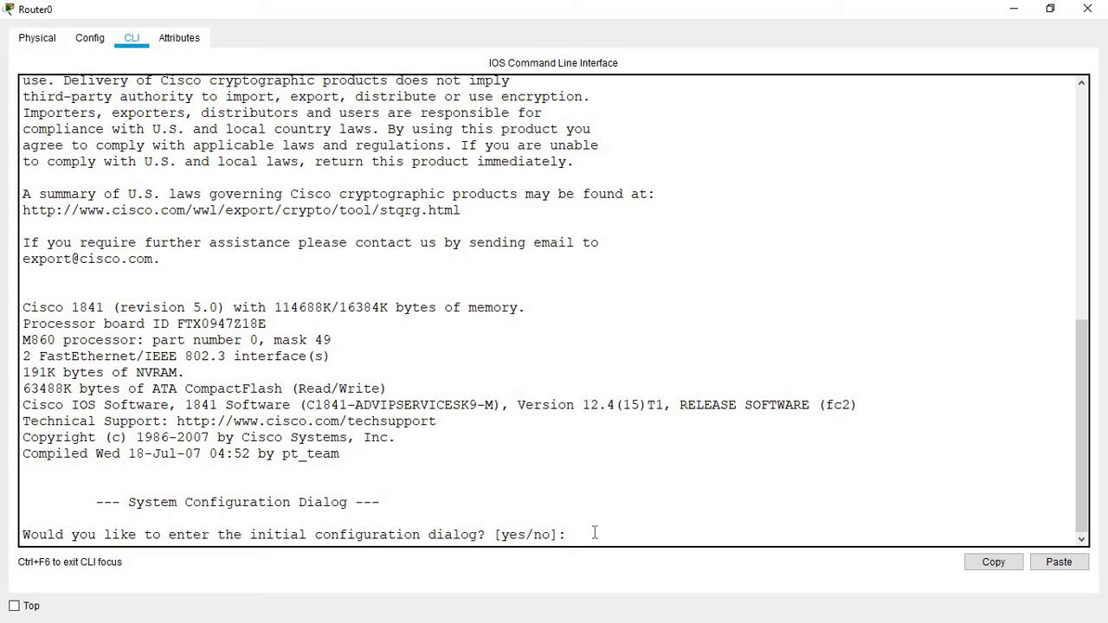
Decline the initial setup dialog, enter global configuration mode with en and conf t, and type hostname IT_DEPT.
text(no)
key(Return)
key(Return)
key(Return)
key(Return)
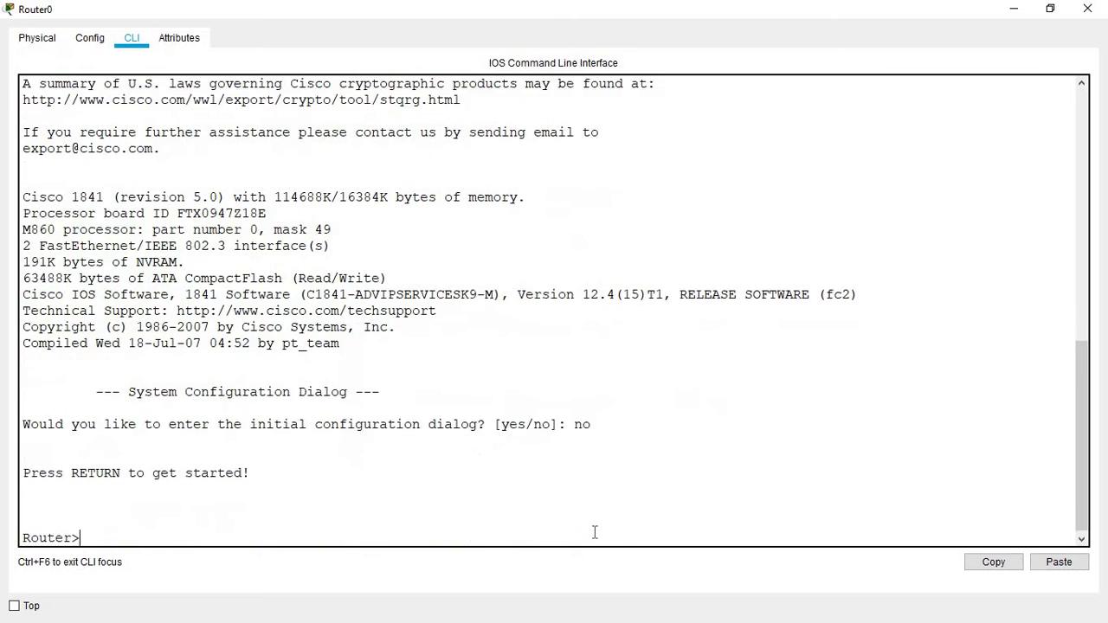
text(en)
key(Return)
key(Return)
key(Return)
key(Return)
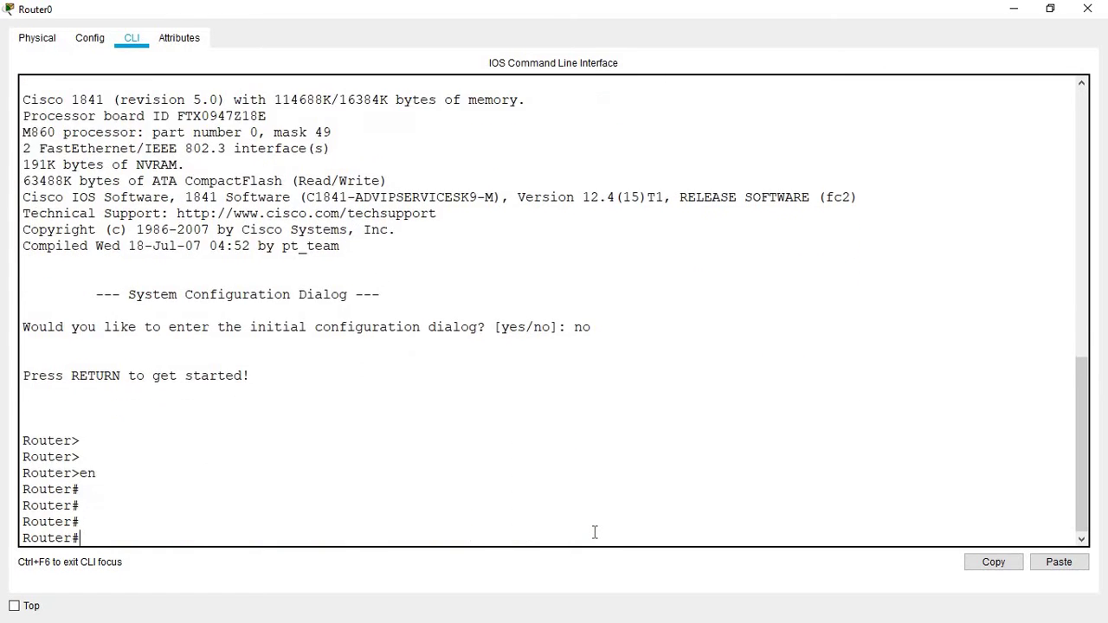
text(conf t)
key(Return)
key(Return)
key(Return)
key(Return)
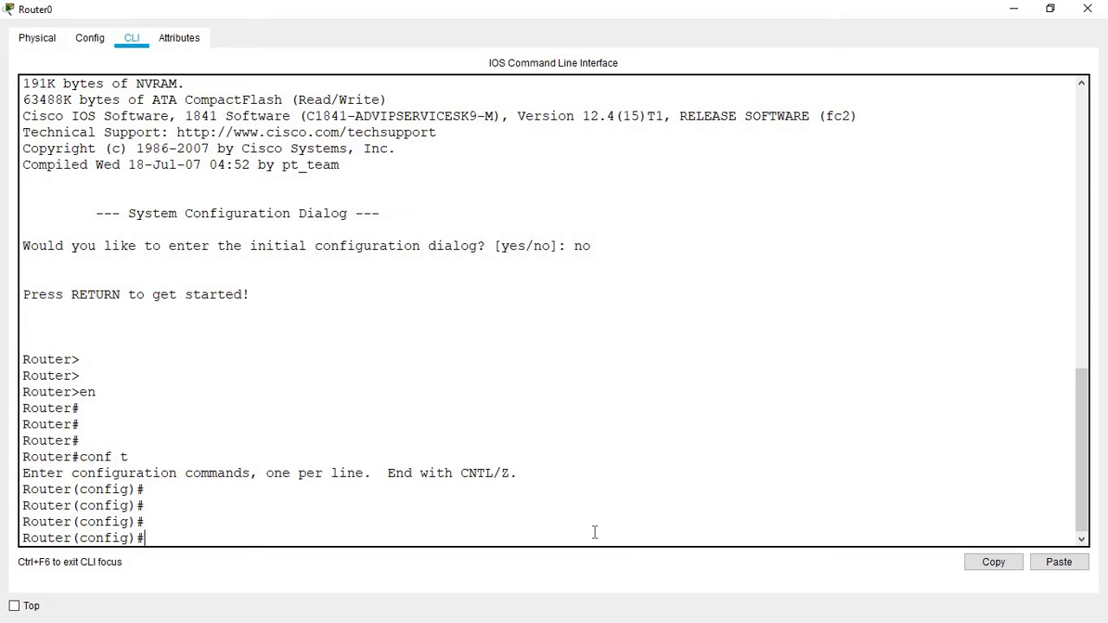
text(hostname IT_D)
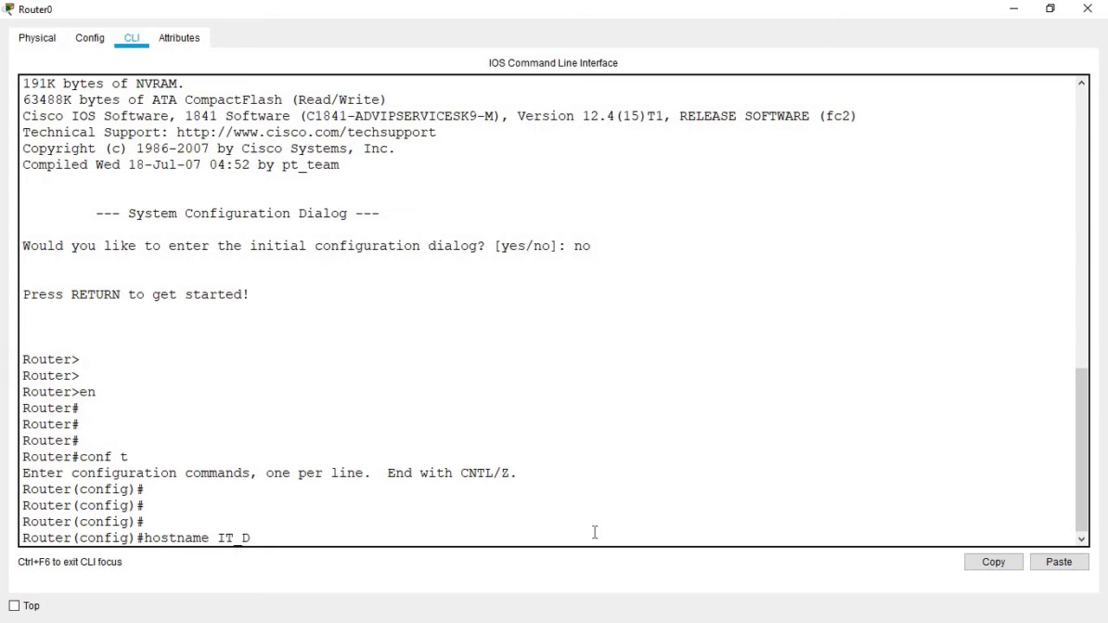
text(EPT)
Apply the IT_DEPT hostname and enter FastEthernet0/0 interface configuration.
key(Return)
key(Return)
key(Return)
key(Return)
text(ig)#i)
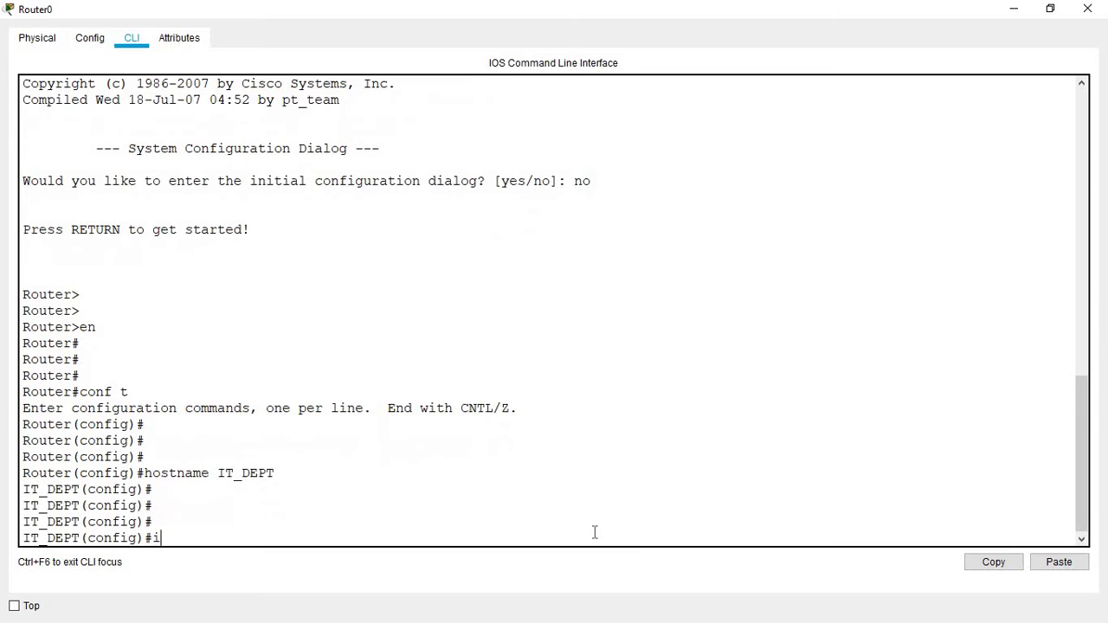
text(nt fa)
key(Tab)
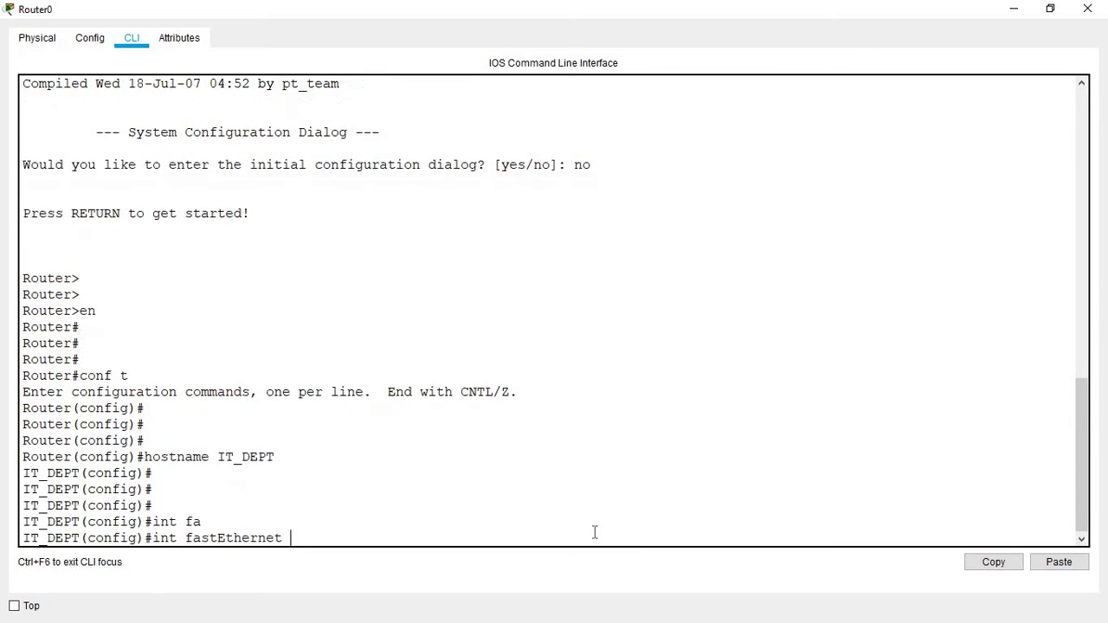
text(0/0)
key(Return)
key(Return)
key(Return)
key(Return)
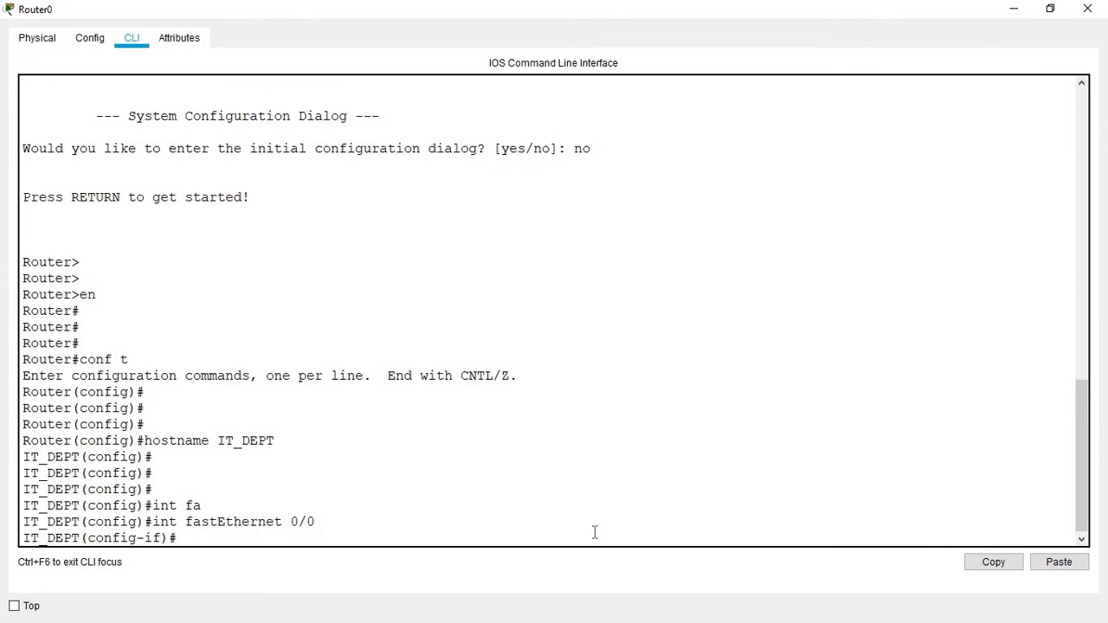
Give FastEthernet0/0 address 192.168.10.1 255.255.255.0 and enable it with no shut.
text(ip)
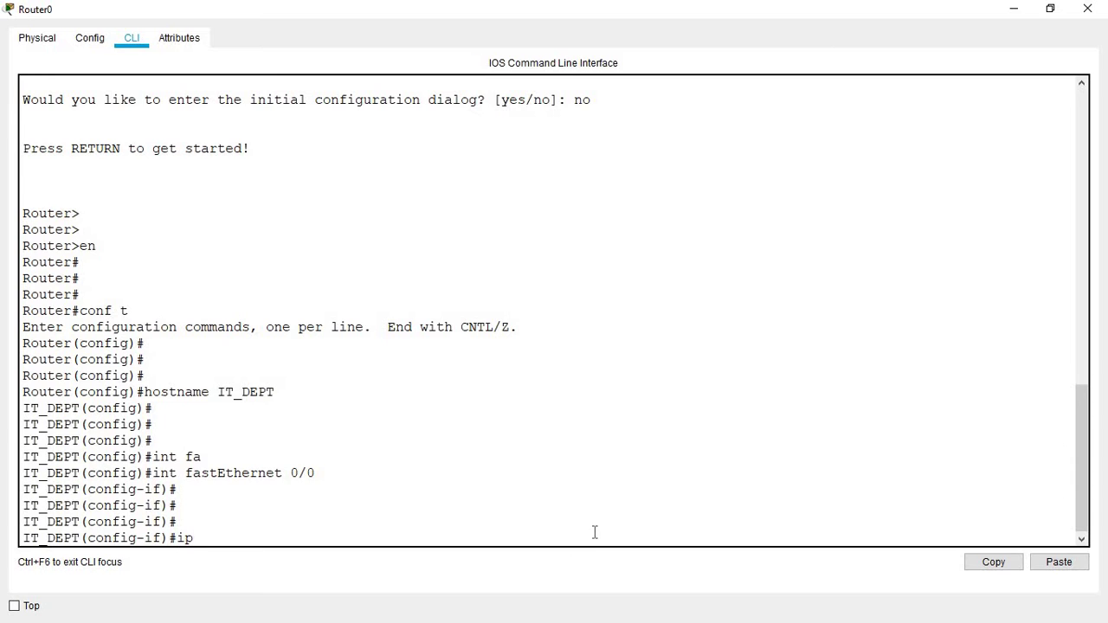
text( add)
key(Tab)
text(192)
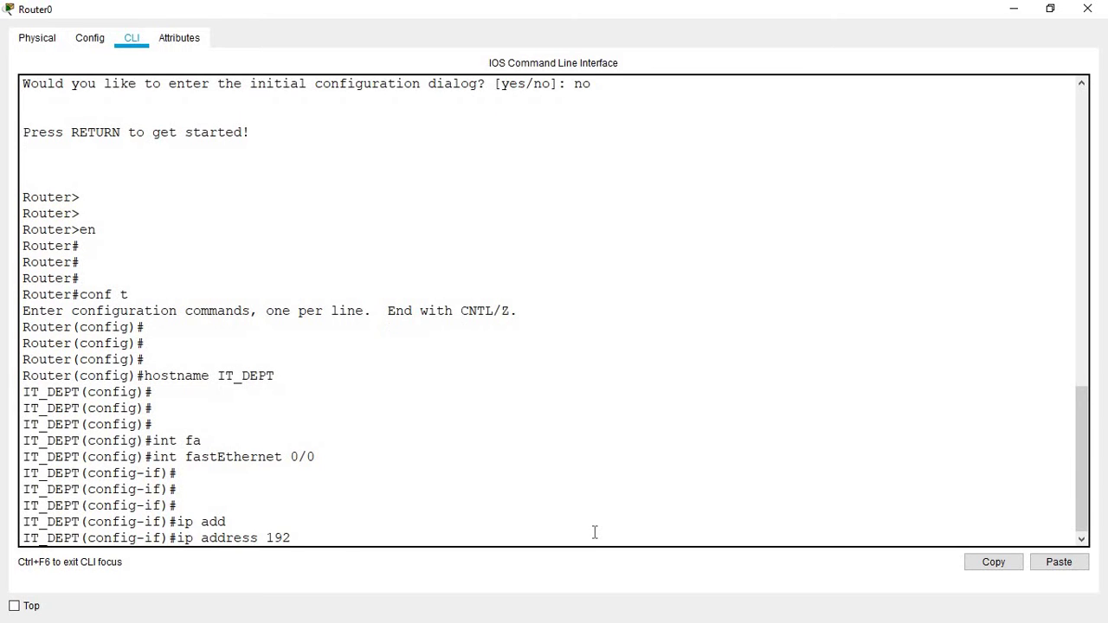
text(/16)
key(BackSpace)
text(168.10.1   255.255.255)
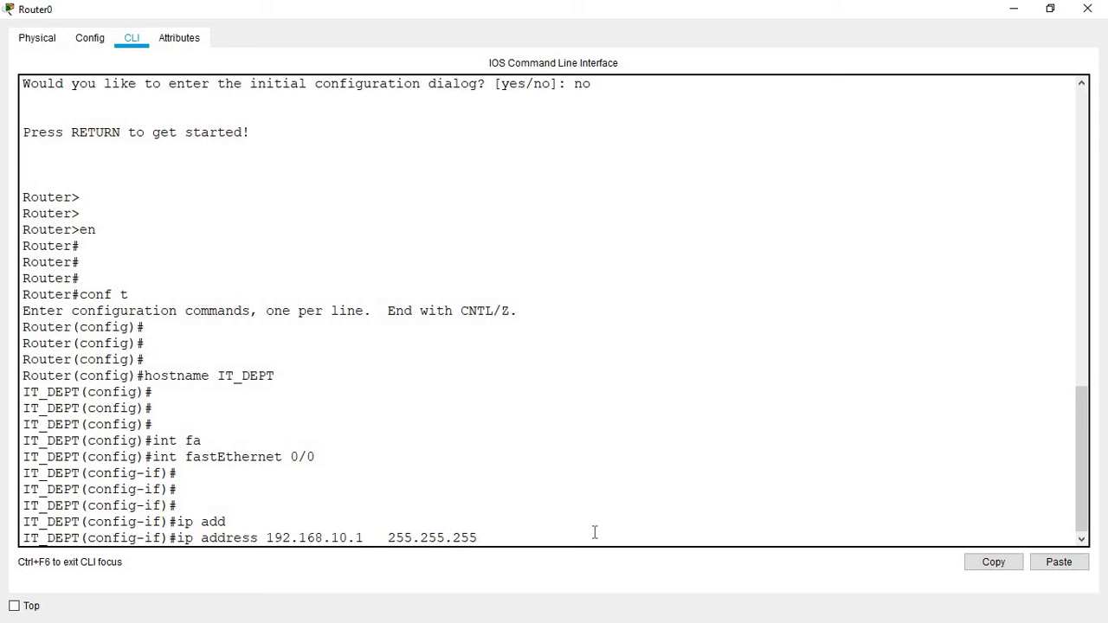
text(.0)
key(Return)
key(Return)
key(Return)
key(Return)
key(Return)
key(Return)
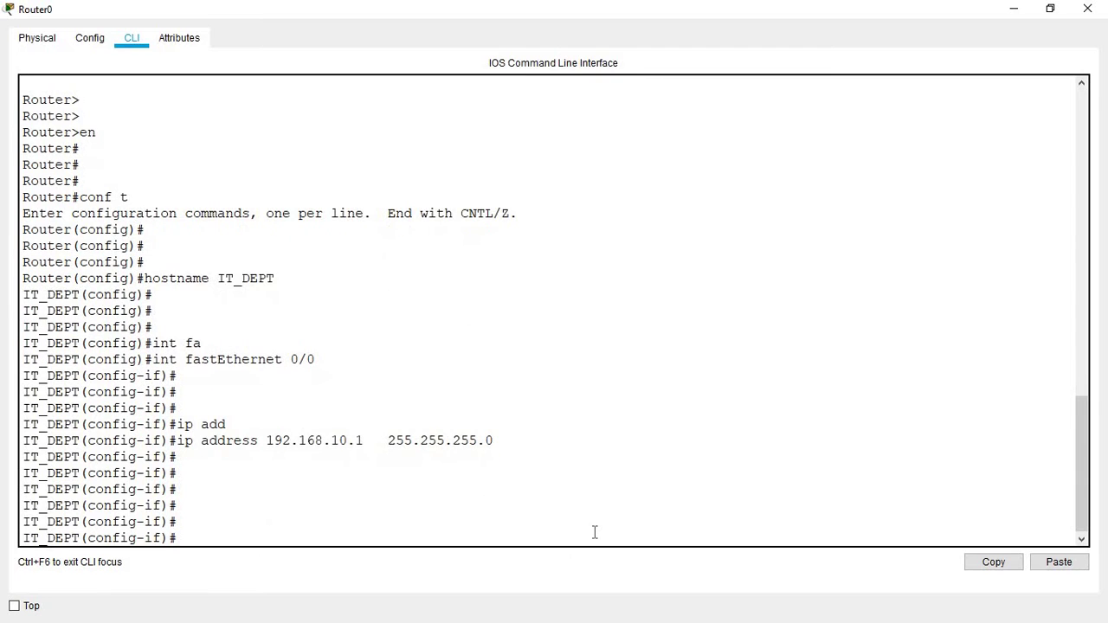
text(no shut)
key(Return)
key(Return)
key(Return)
key(Return)
key(Return)
key(Return)
key(Return)
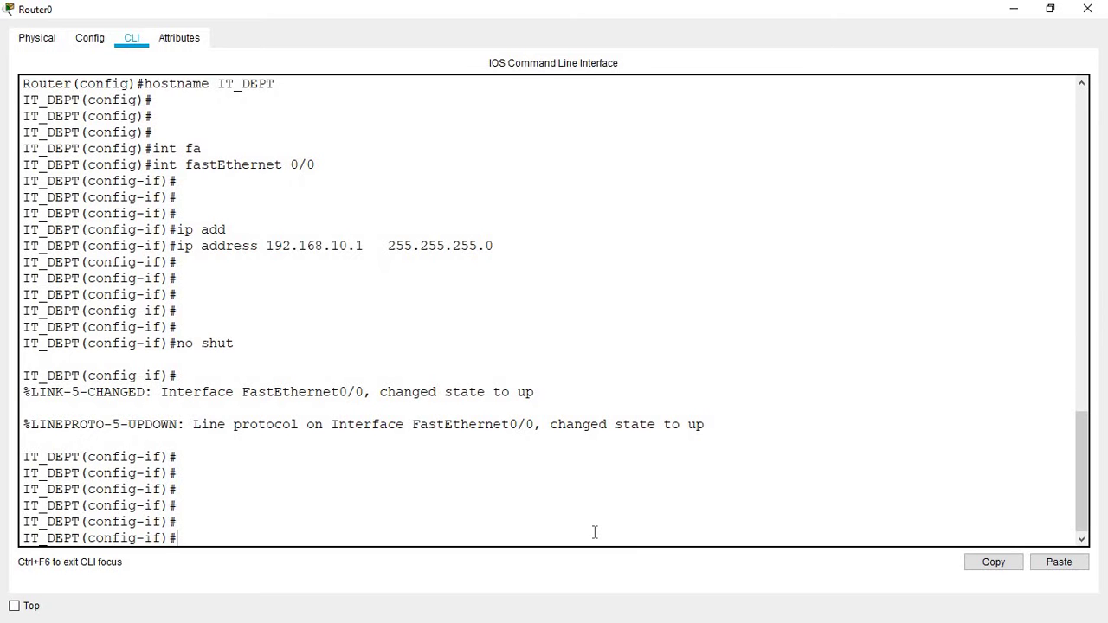
click(1079, 7)
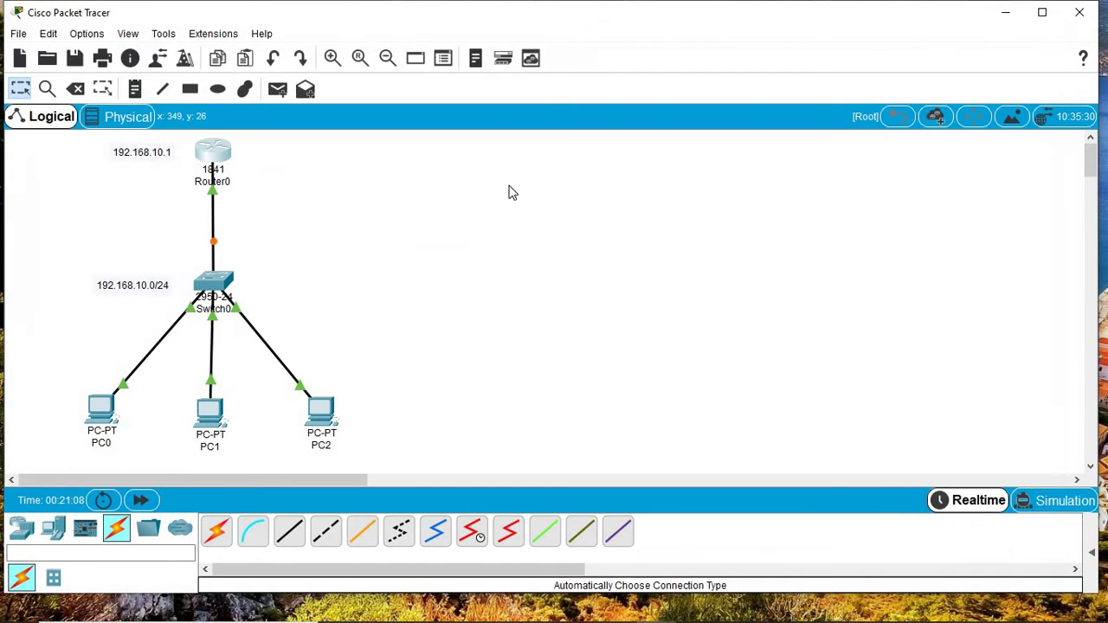
Set PC0 to IP 192.168.10.2, mask 255.255.255.0 and gateway 192.168.10.1.
click(102, 413)
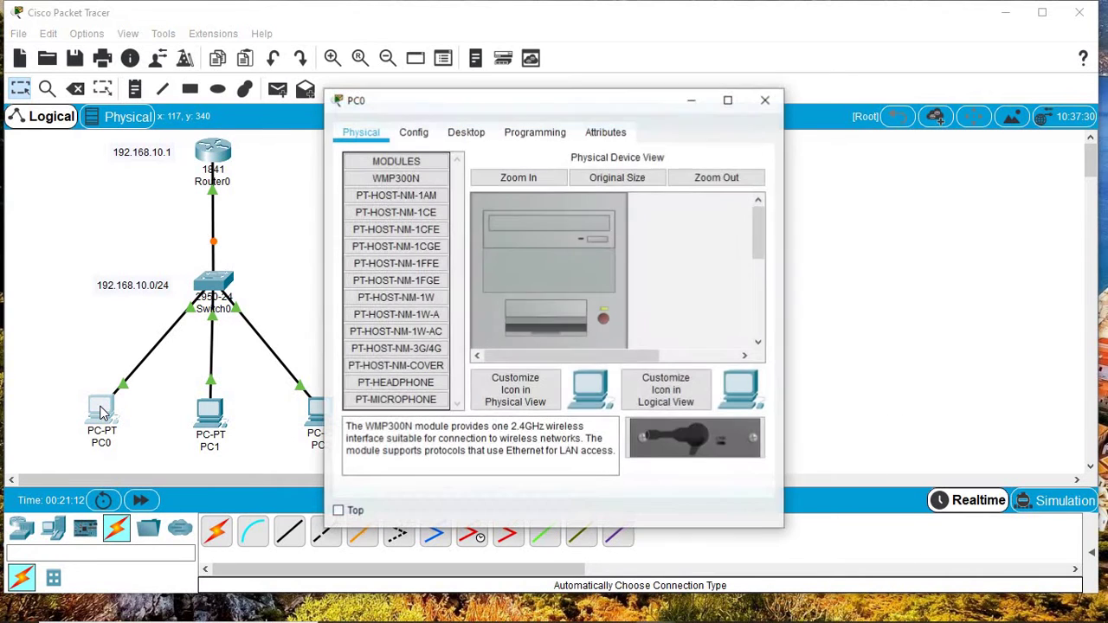
click(472, 137)
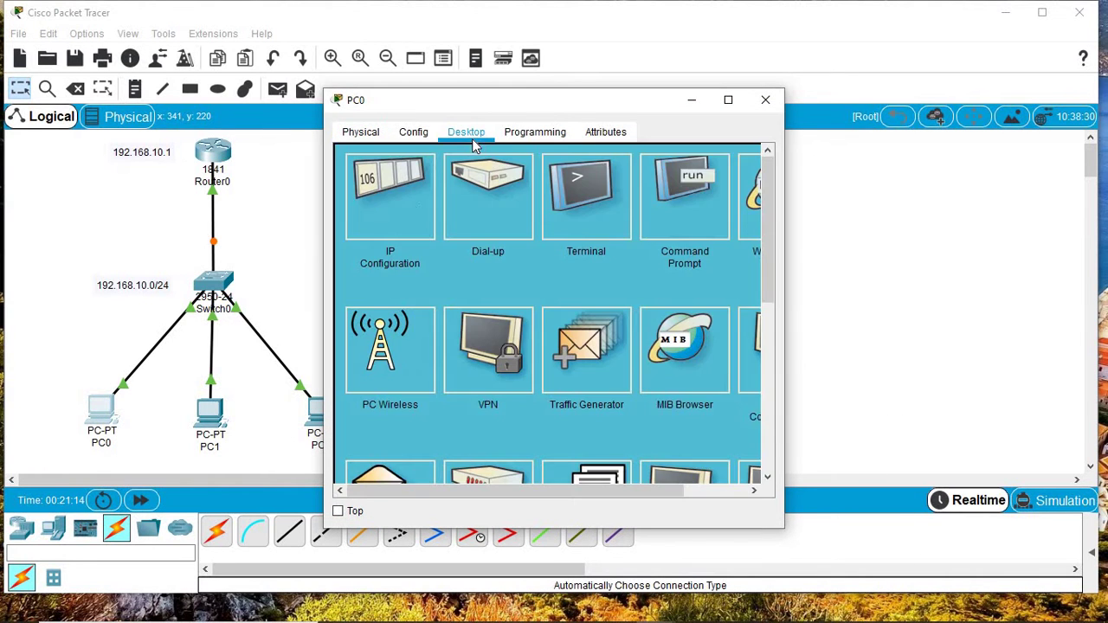
click(361, 203)
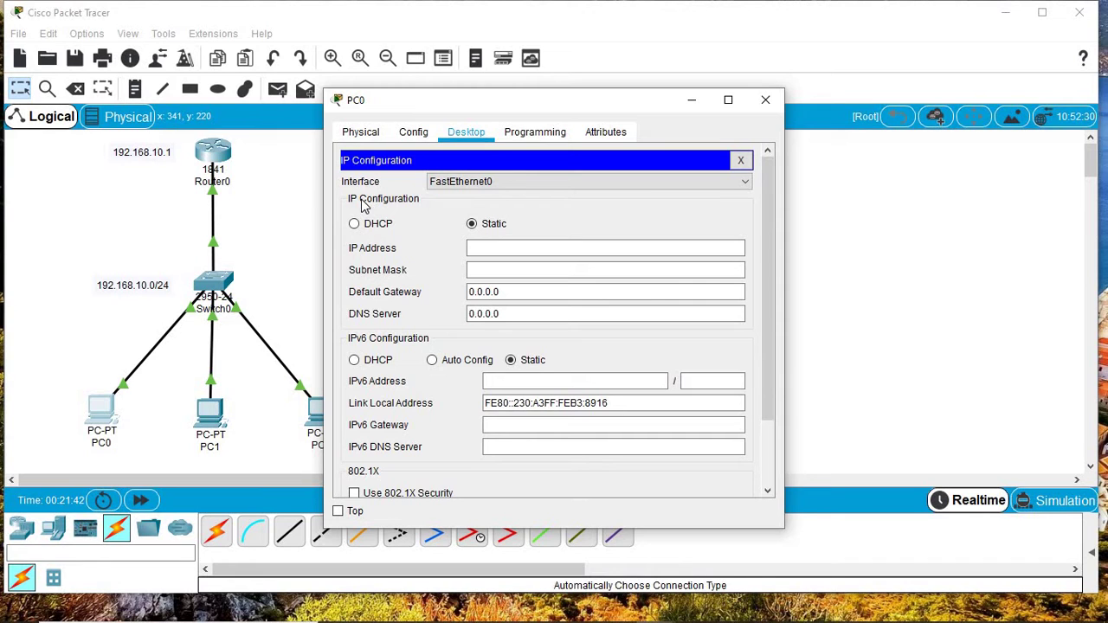
click(472, 247)
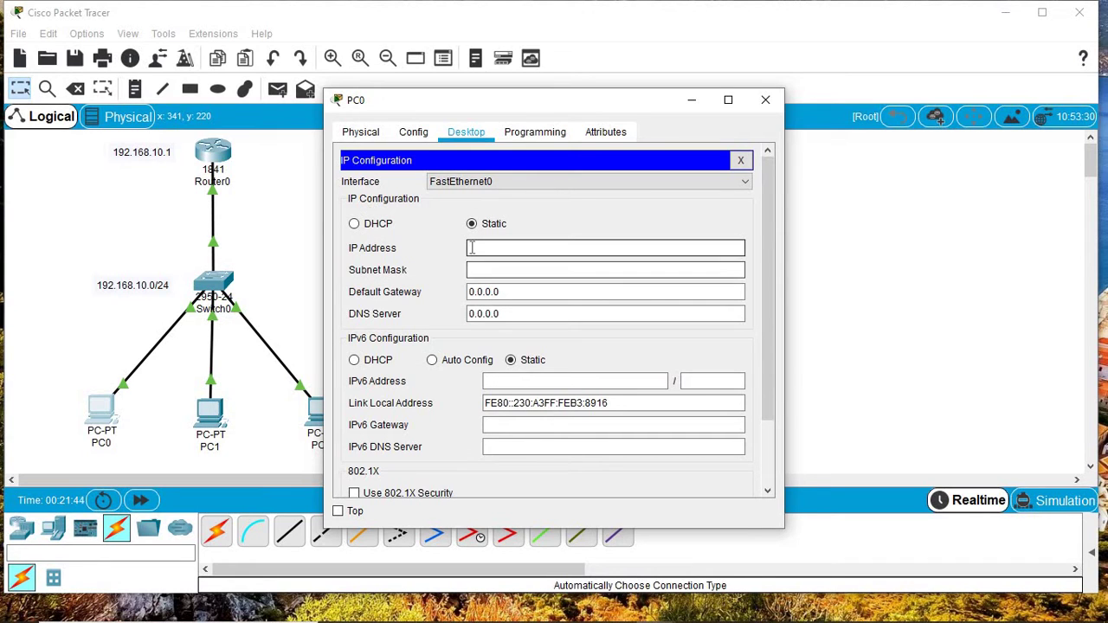
text(192.168.10.1)
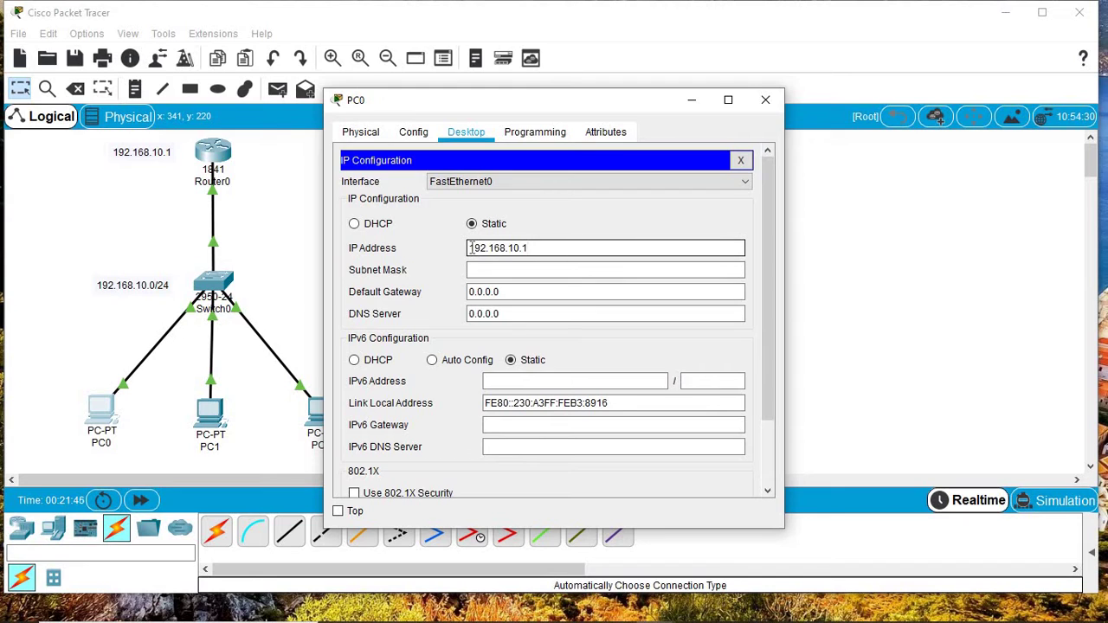
text(2)
click(478, 269)
key(Tab)
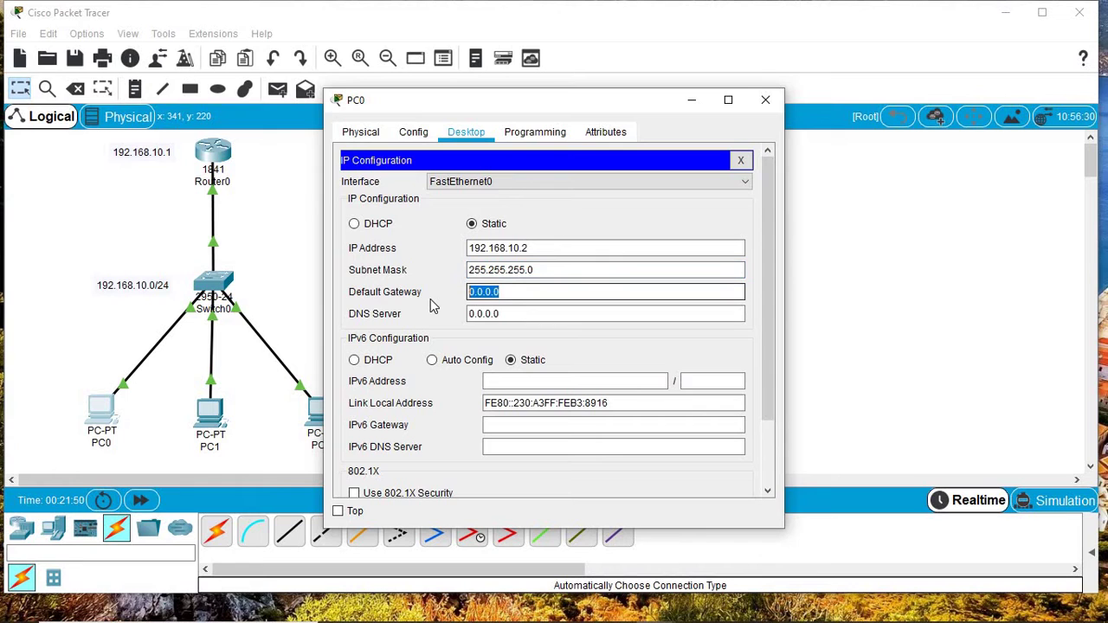
text(192.168.10.1)
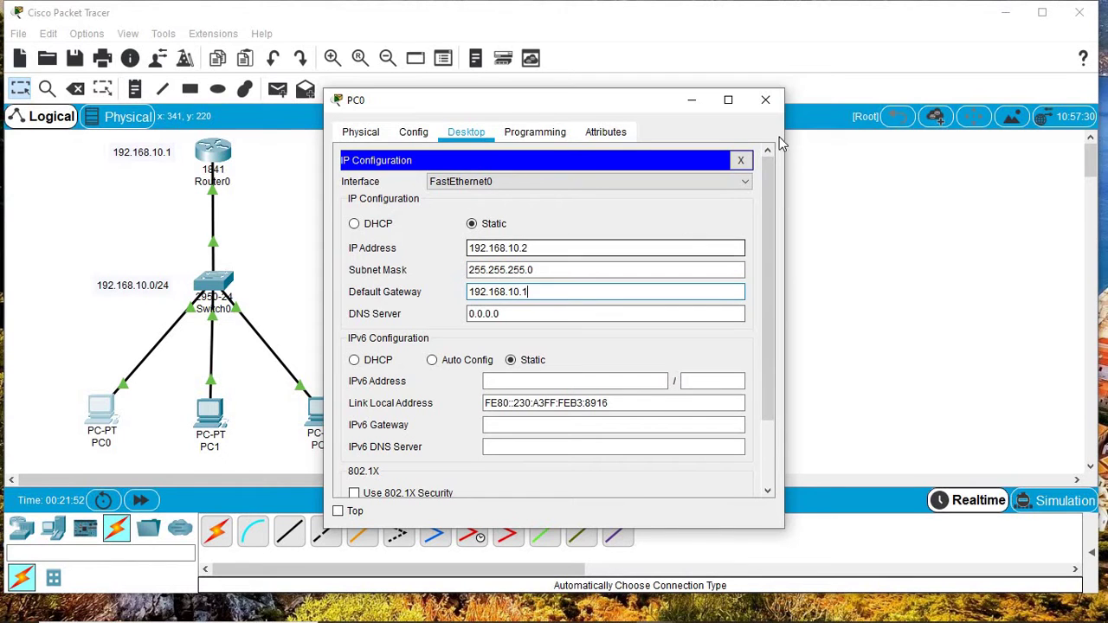
click(765, 99)
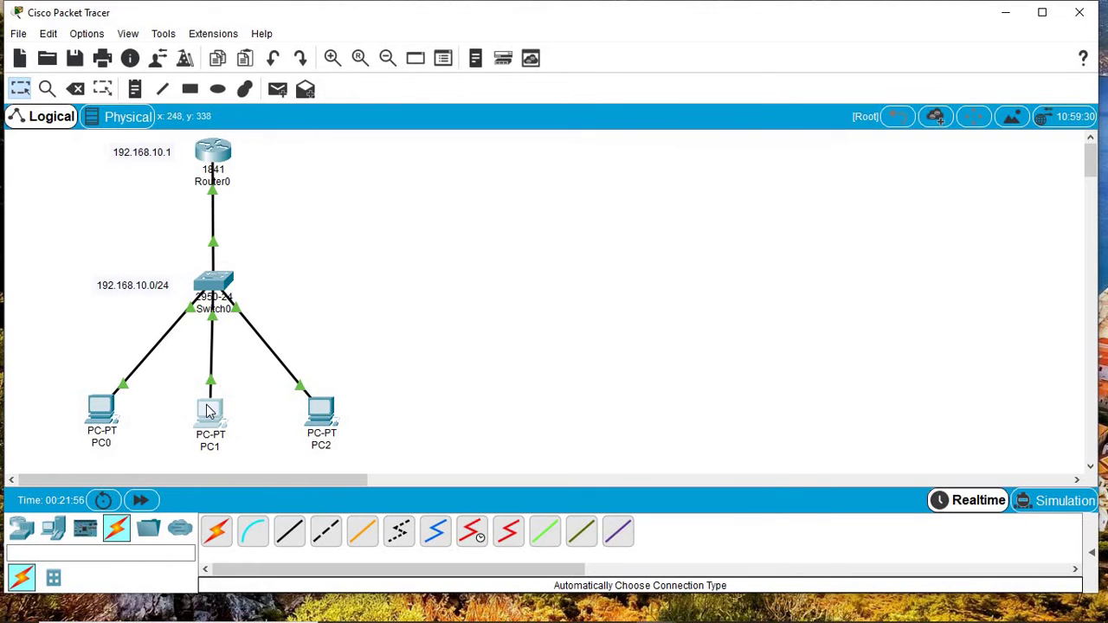
Enter 192.168.10.3 as PC1's static IP address in its IP Configuration.
click(213, 407)
click(471, 131)
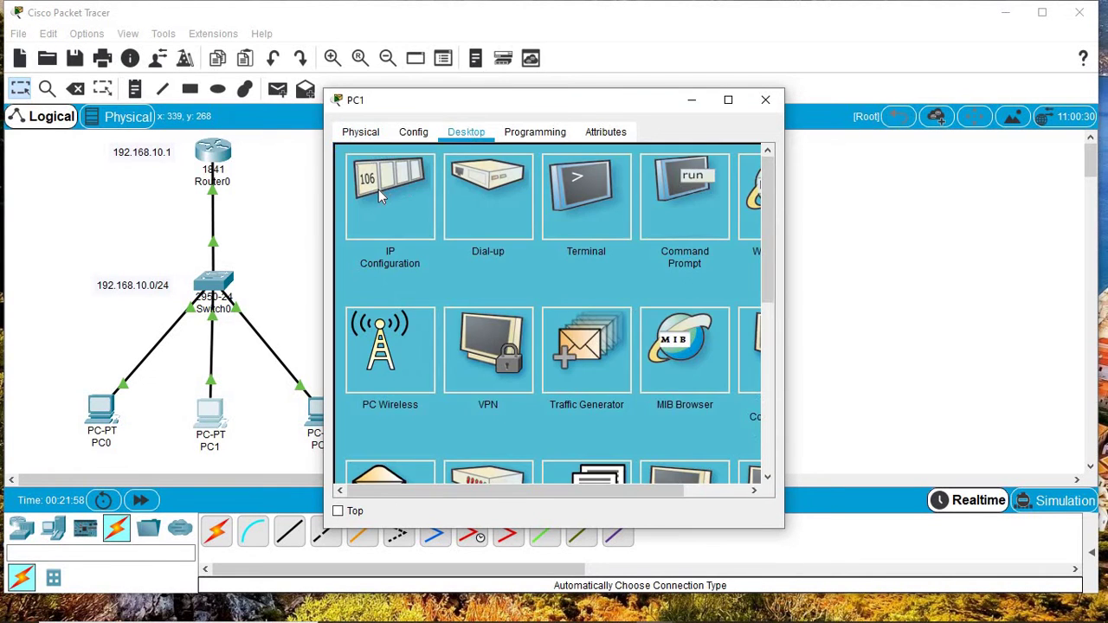
click(379, 190)
click(470, 247)
text(192.168.10.1)
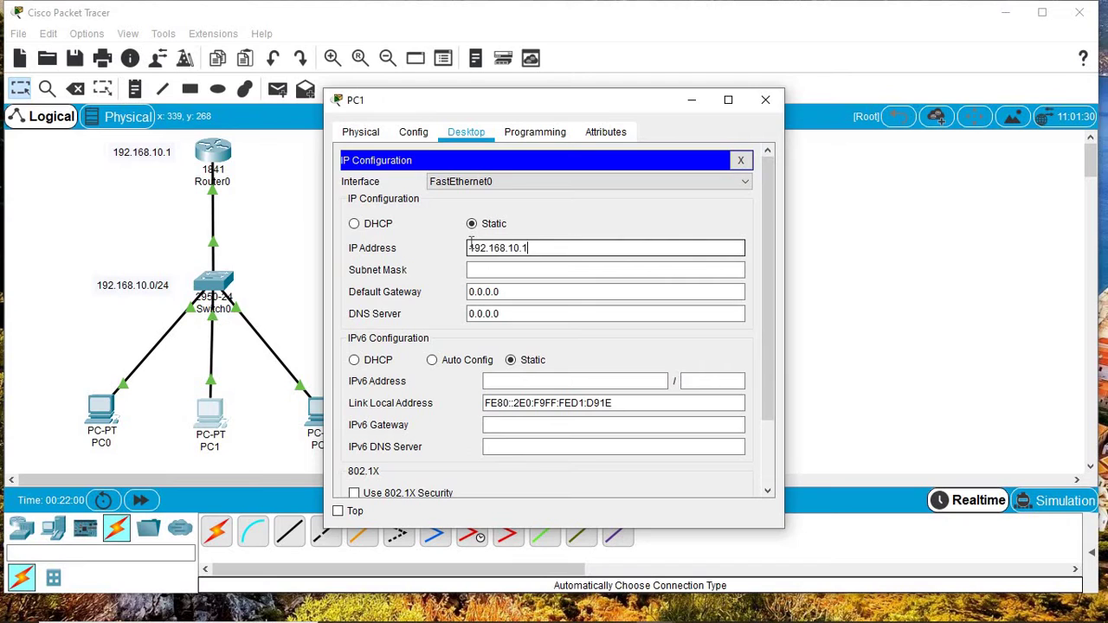
key(BackSpace)
text(2)
key(BackSpace)
text(3)
Give PC1 mask 255.255.255.0 and default gateway 192.168.10.1.
click(520, 269)
click(511, 292)
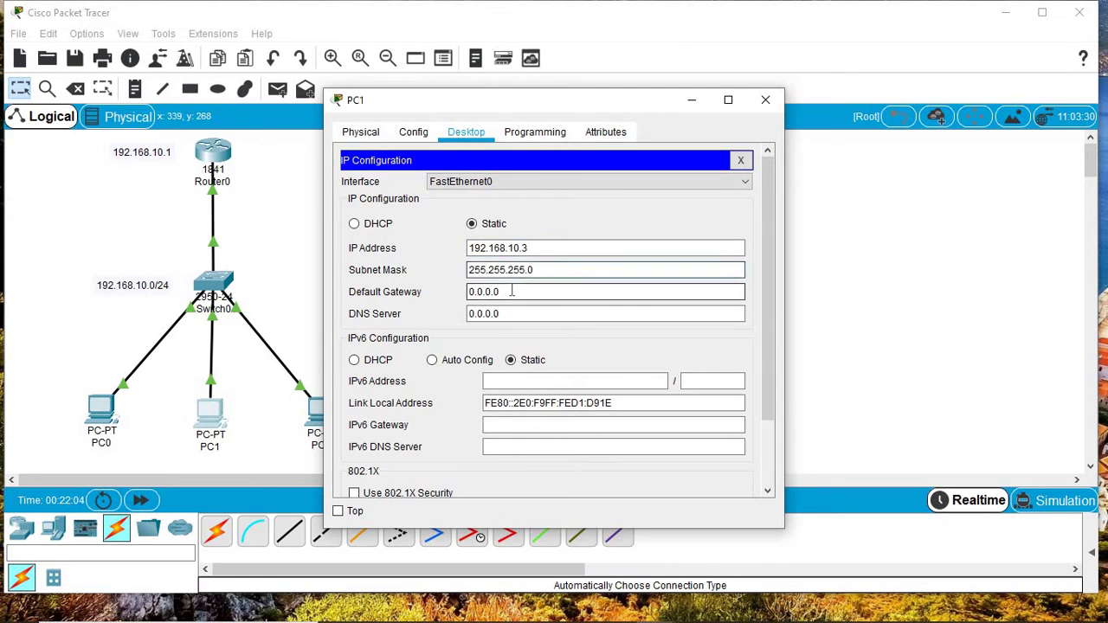
drag(512, 292, 467, 292)
text(192.168.10.1)
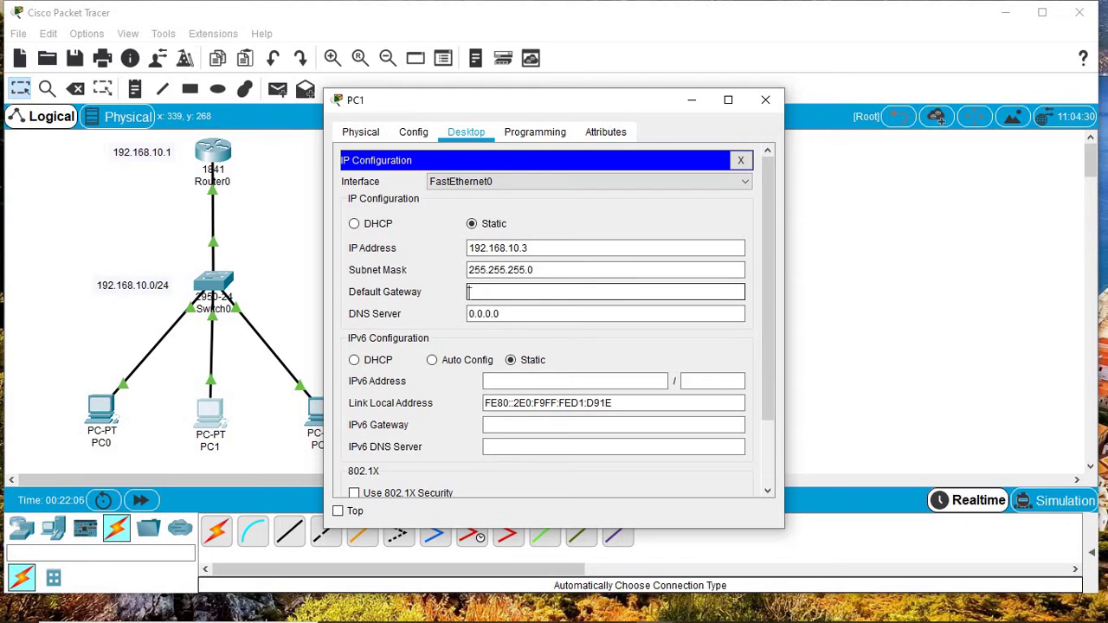
click(768, 101)
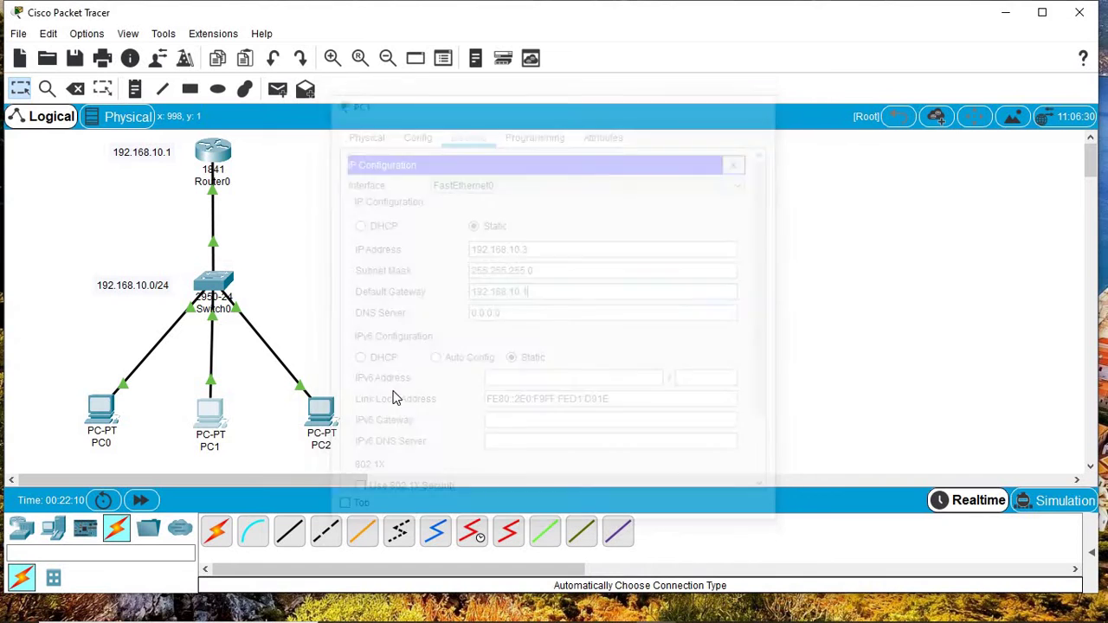
Set PC2 to IP 192.168.10.4, mask 255.255.255.0 and gateway 192.168.10.1.
click(321, 420)
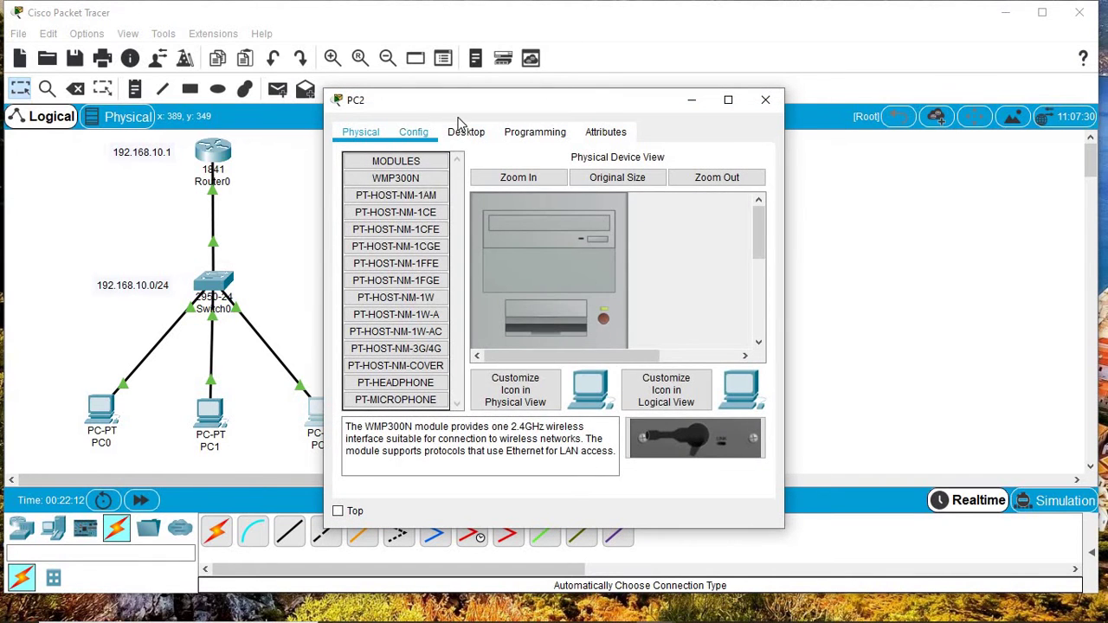
click(464, 132)
click(394, 186)
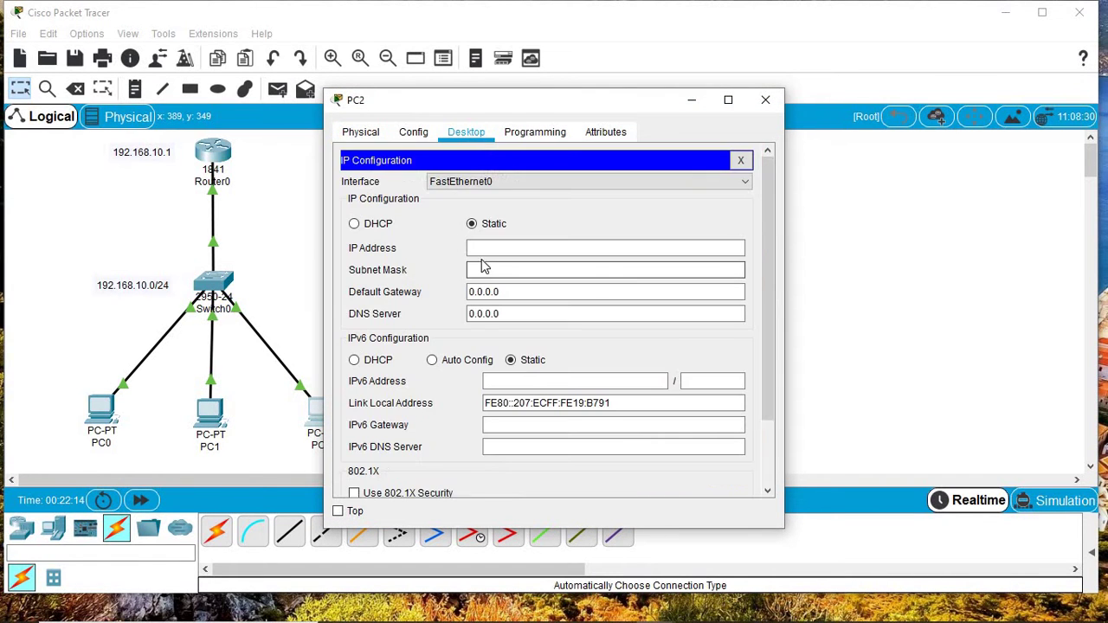
click(477, 249)
text(192.168.10.1)
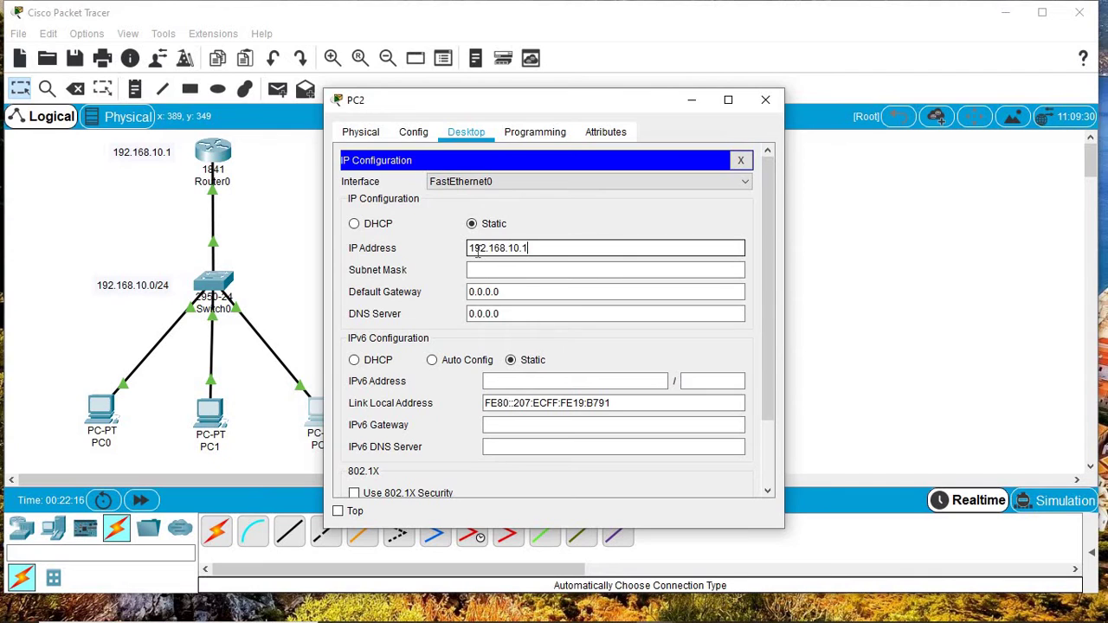
key(BackSpace)
text(4)
click(488, 270)
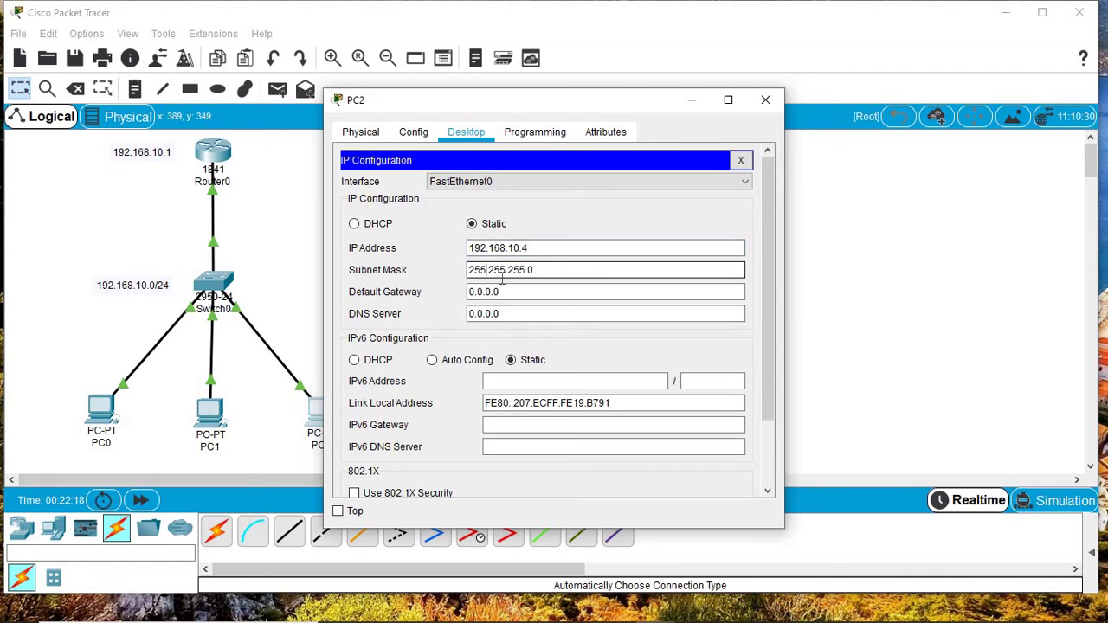
key(Tab)
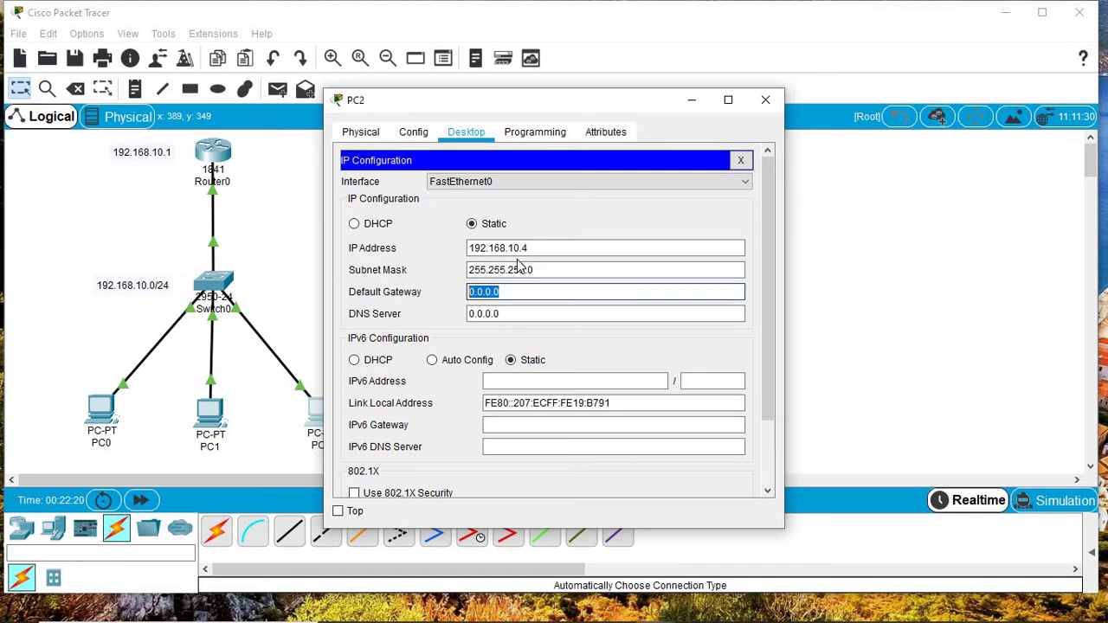
key(BackSpace)
text(192.168.10.1)
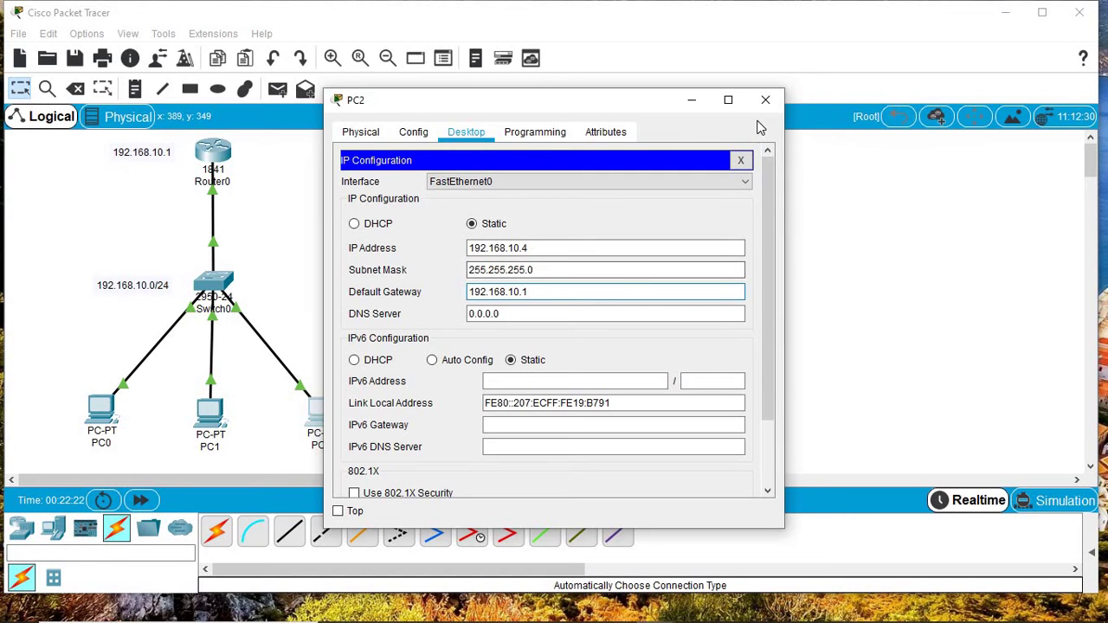
click(766, 100)
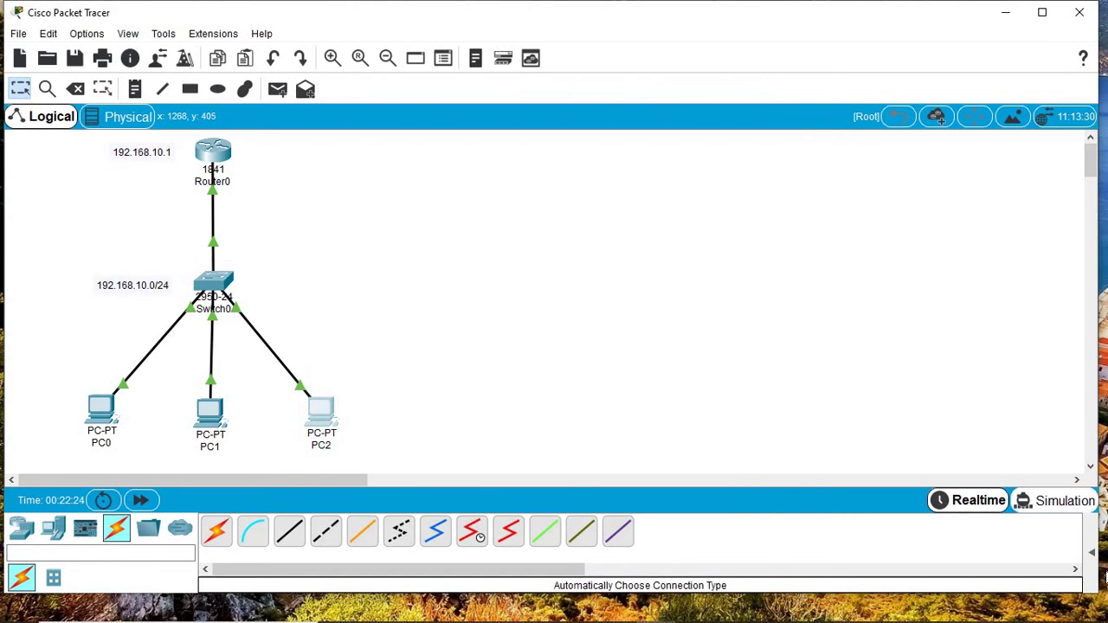
Show the packet event list and open PC0's Command Prompt.
click(1092, 554)
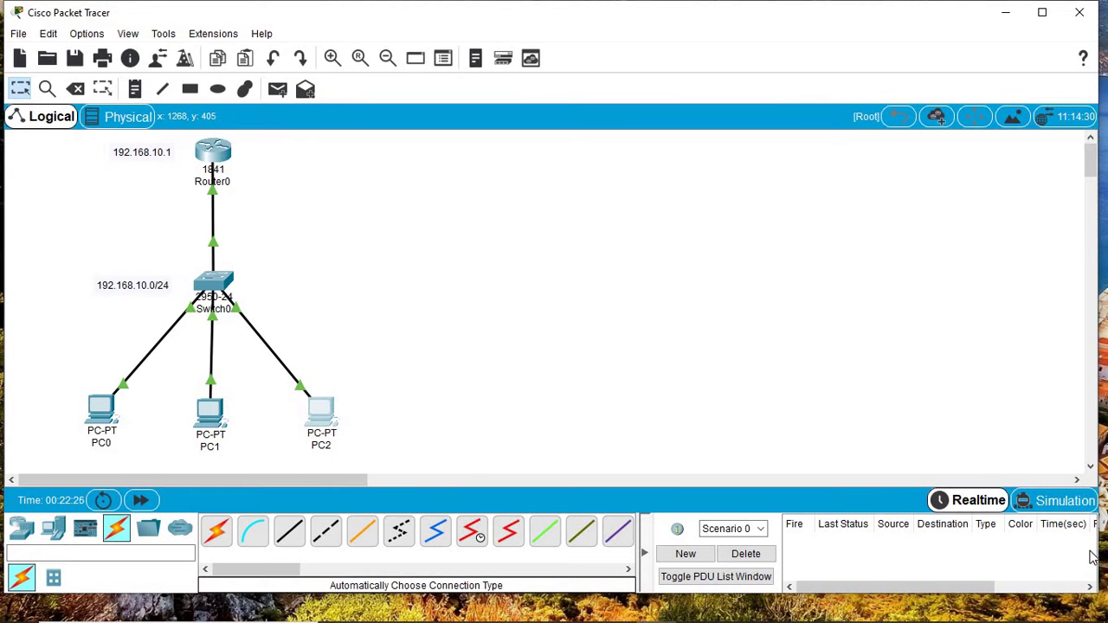
click(97, 422)
click(688, 227)
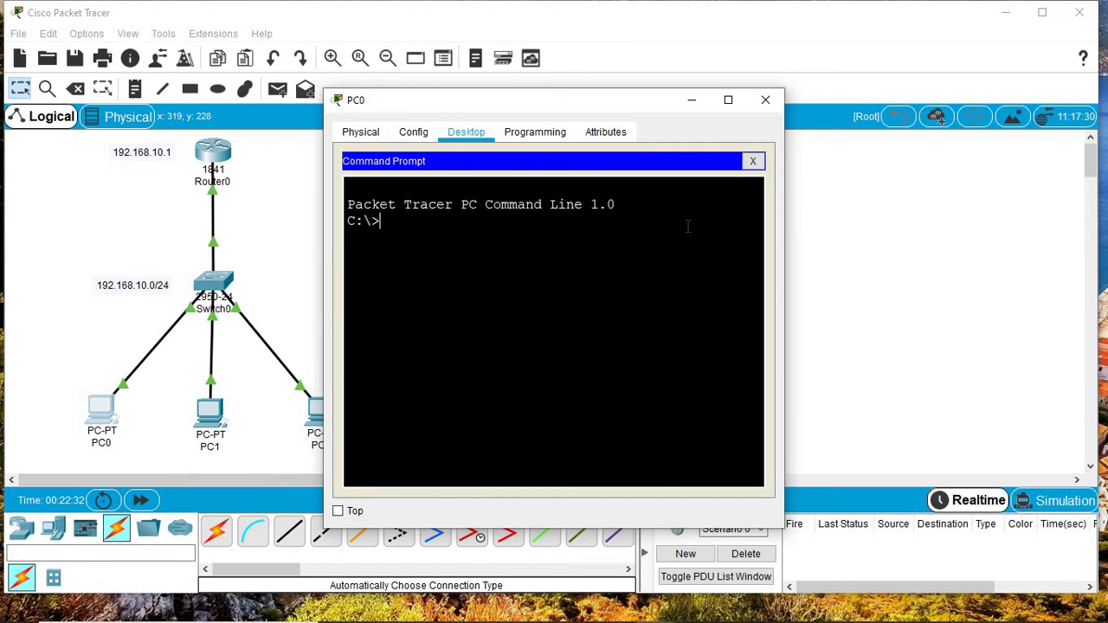
Ping 192.168.10.1 from PC0 and confirm 4 of 4 replies with 0% loss.
text(ping 192.168.10.1)
key(Return)
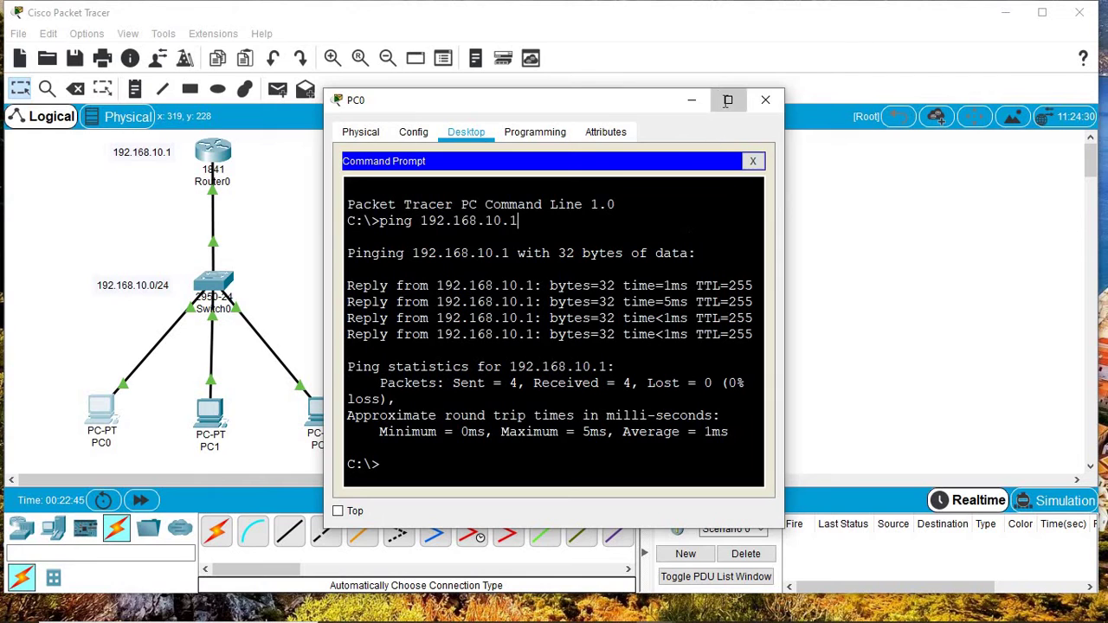
click(728, 101)
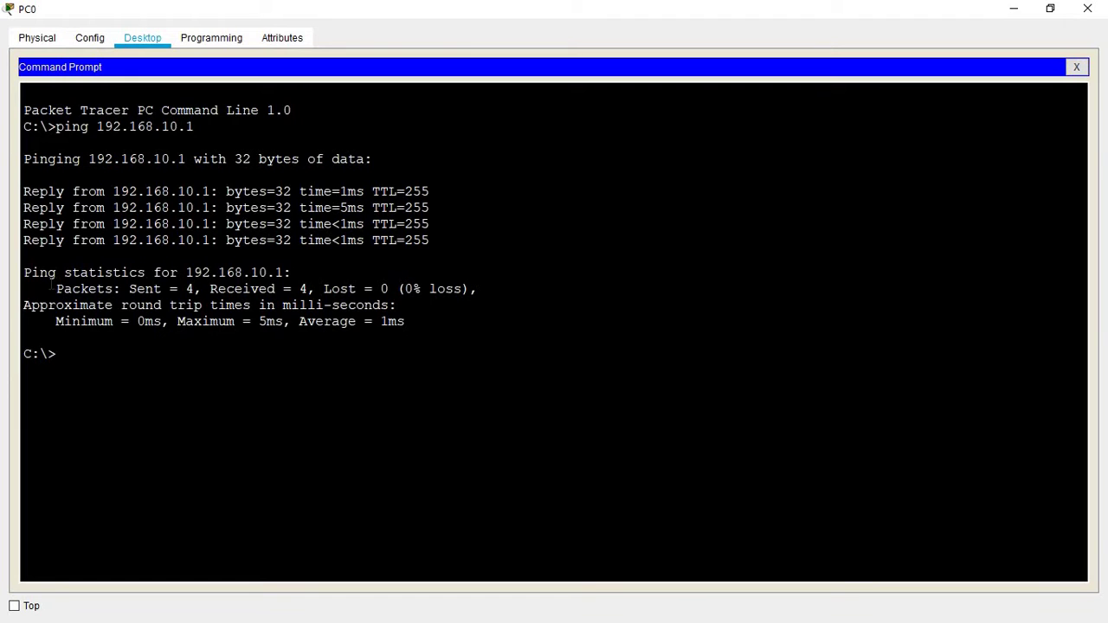
drag(50, 288, 396, 309)
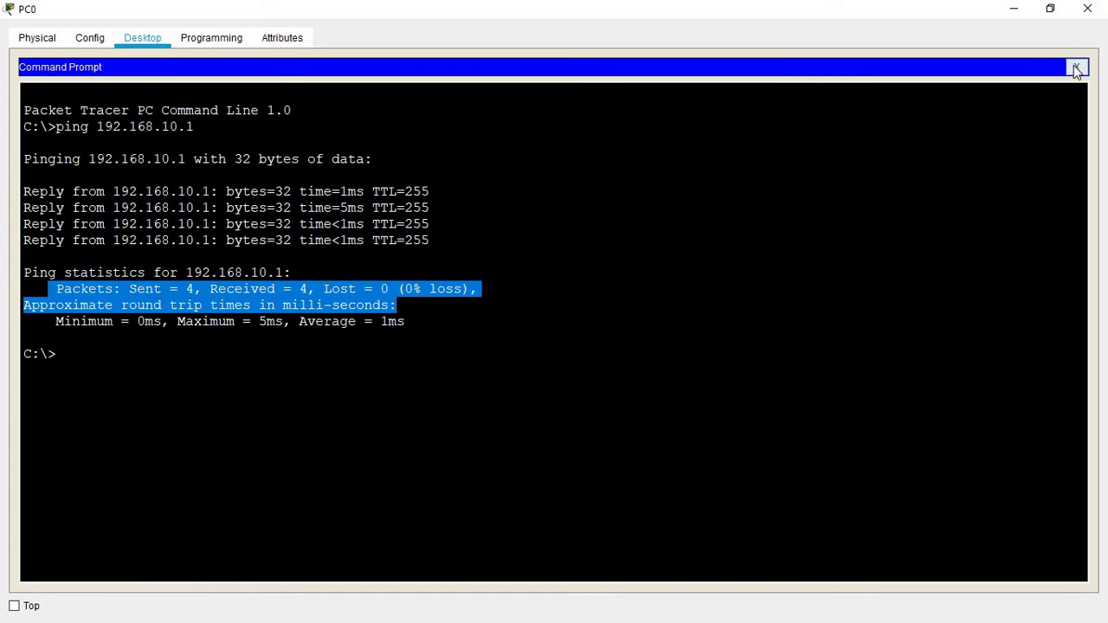
click(1076, 69)
click(1087, 8)
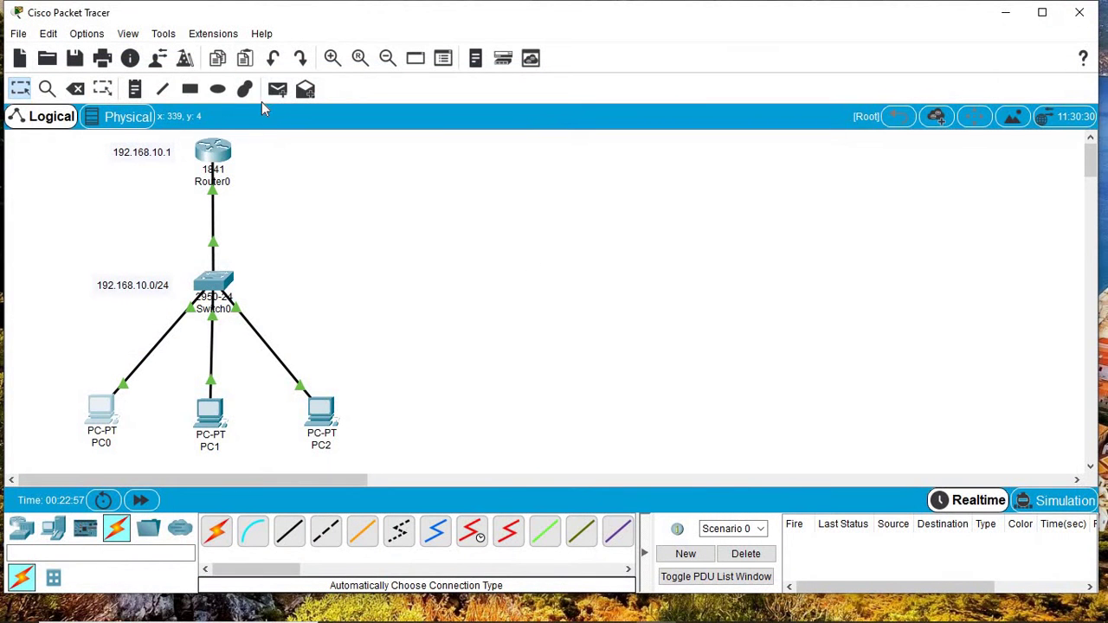
Send a simple ICMP PDU from PC0 to Router0 and check it succeeds.
click(277, 89)
click(96, 407)
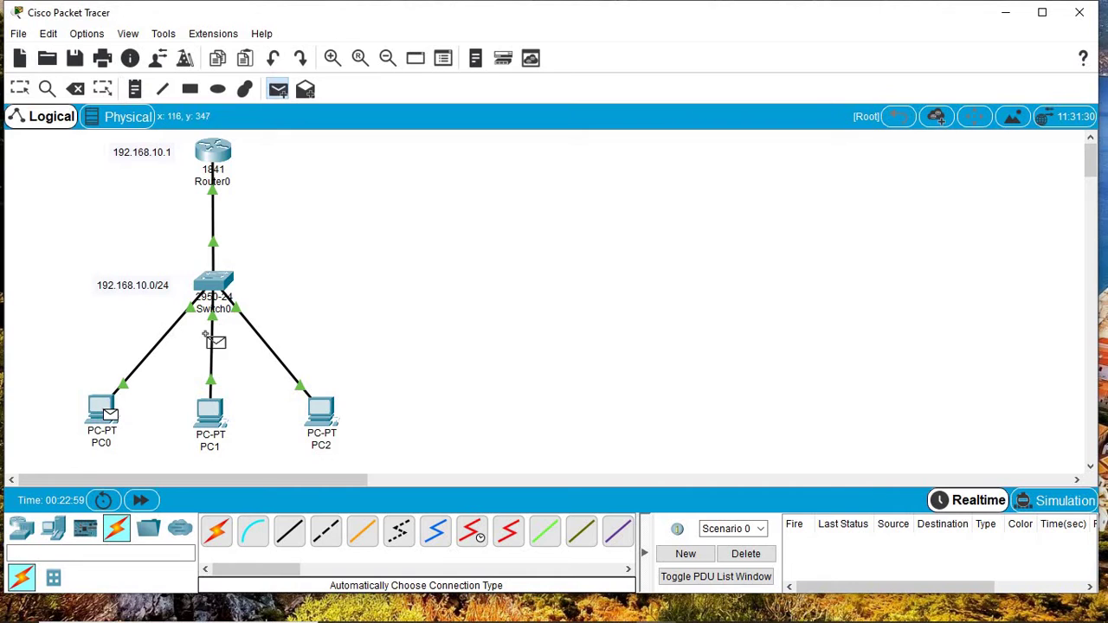
click(208, 161)
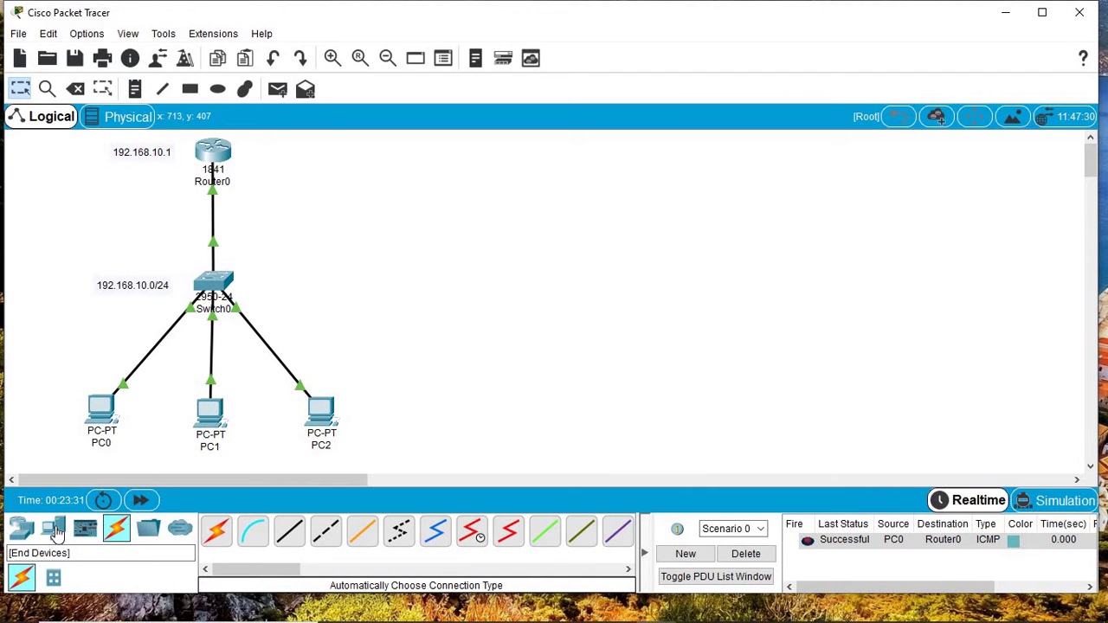
Place a WRT300N wireless router to the right of Switch0.
click(54, 531)
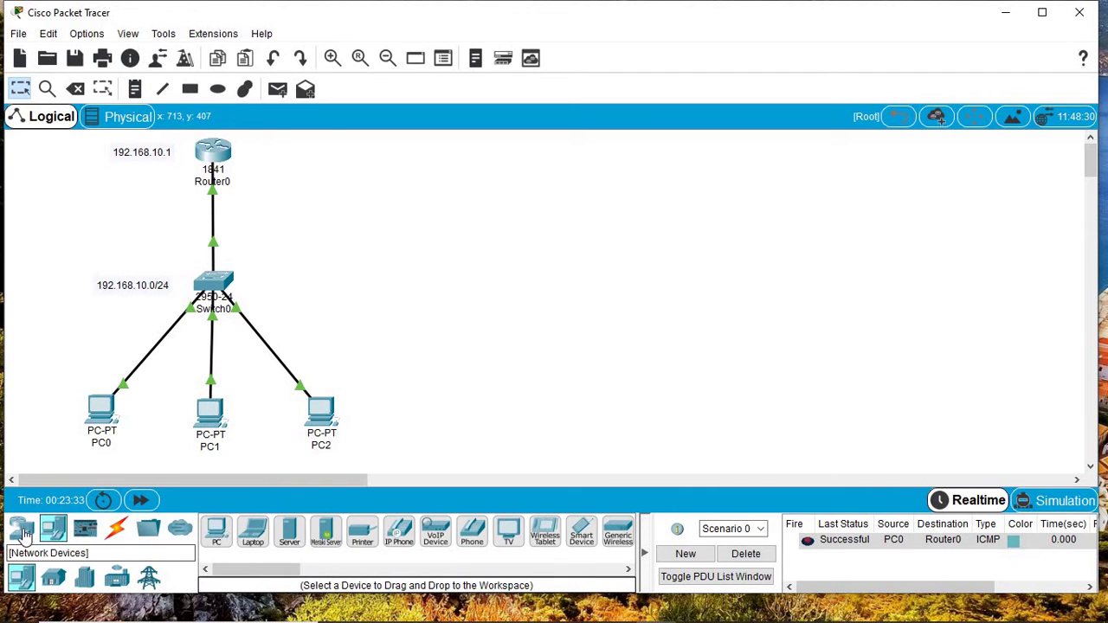
click(23, 531)
click(116, 577)
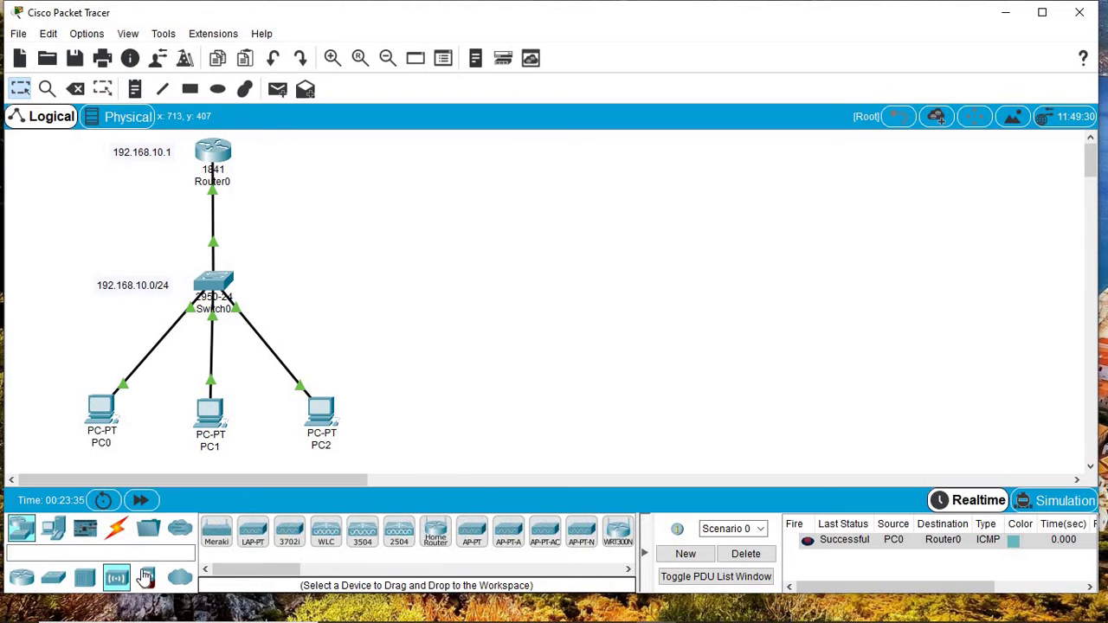
click(627, 569)
click(627, 570)
click(627, 569)
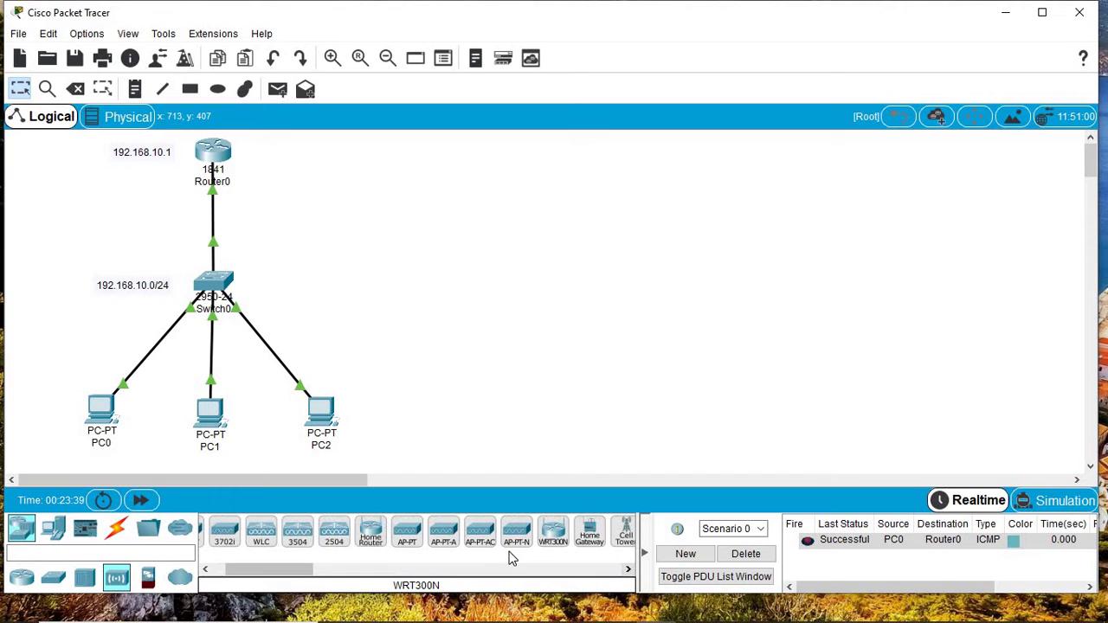
click(562, 535)
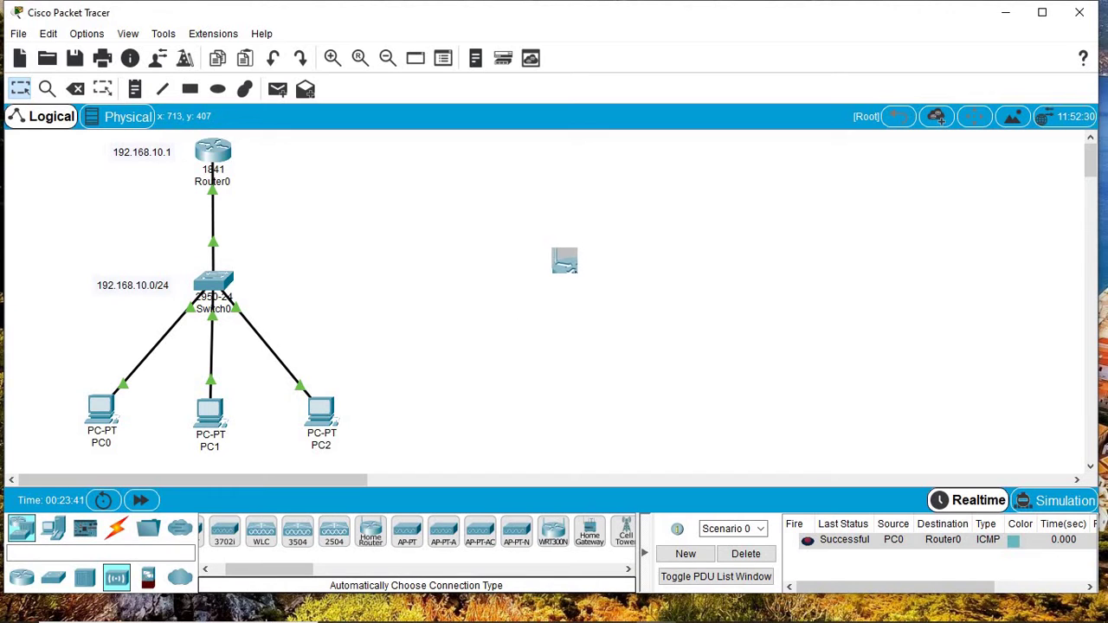
click(558, 264)
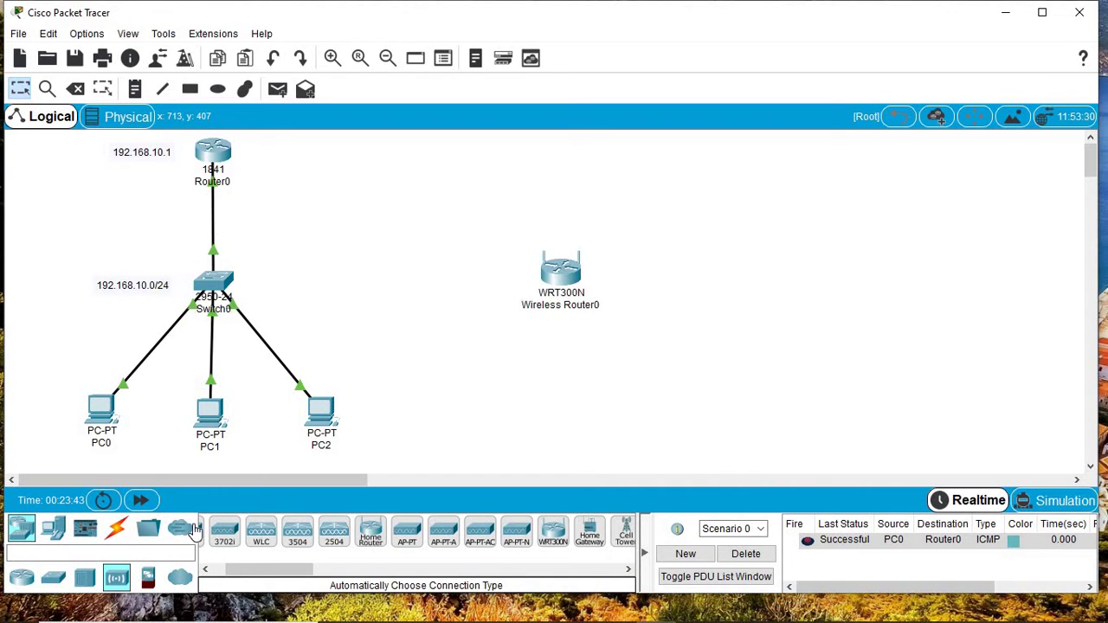
Cable Switch0 to Wireless Router0 using the automatic connection type.
click(118, 530)
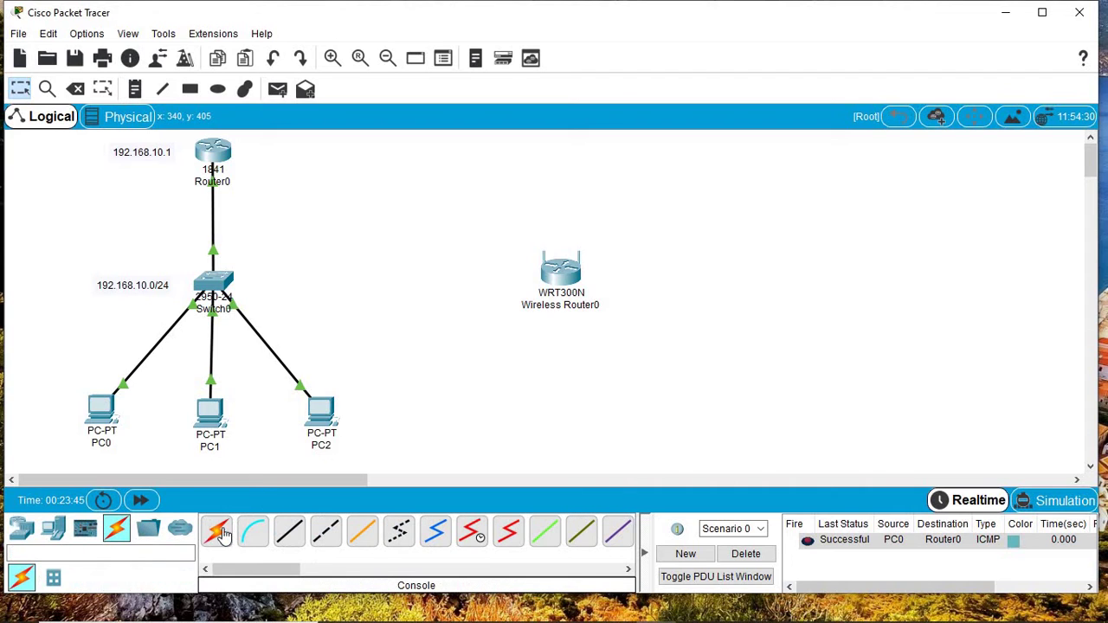
click(217, 530)
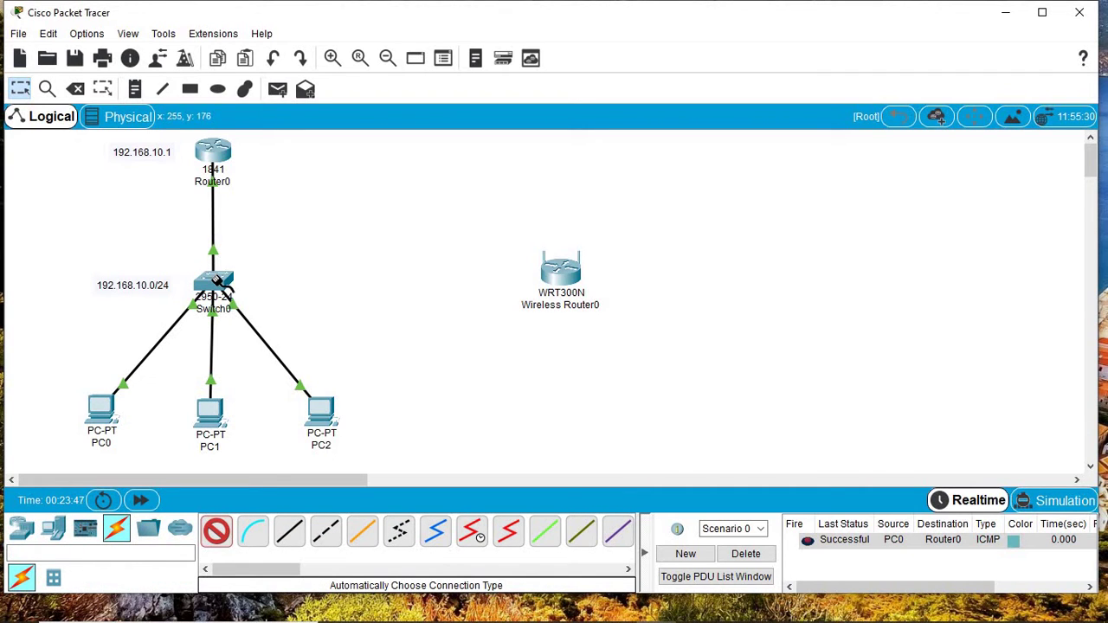
click(216, 281)
click(561, 275)
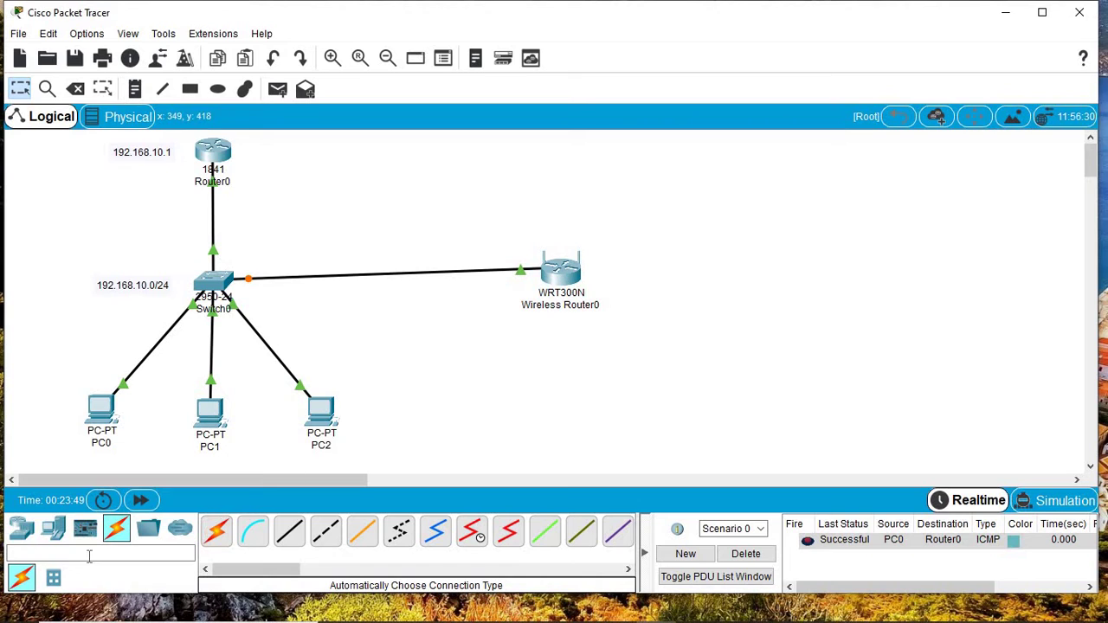
Place Laptop0 and Laptop1 below Wireless Router0 and nudge the router right.
click(53, 532)
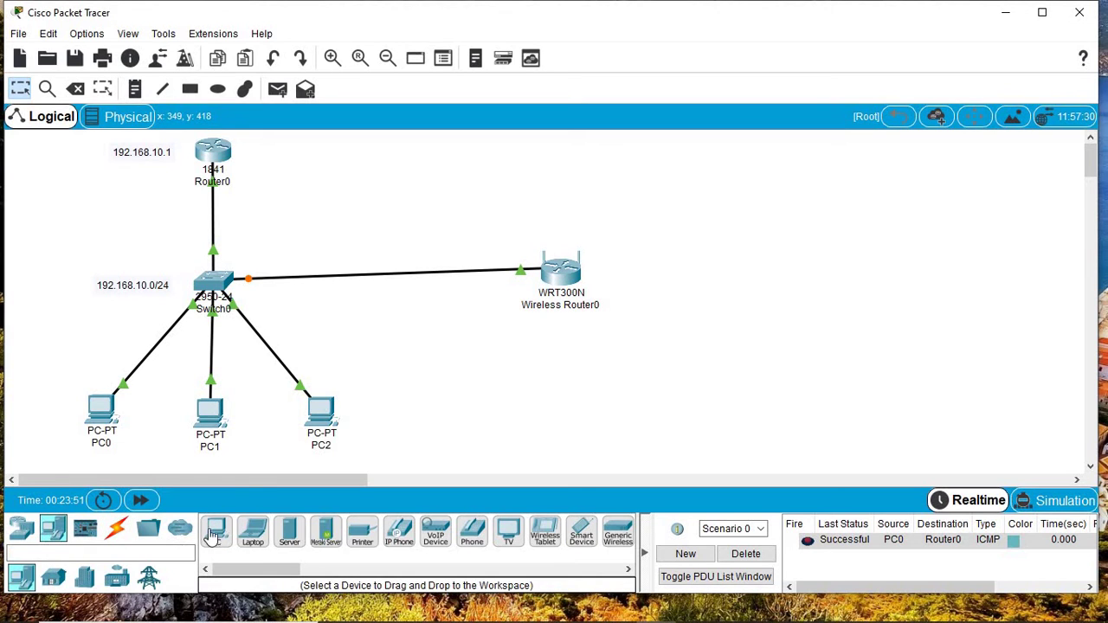
click(252, 532)
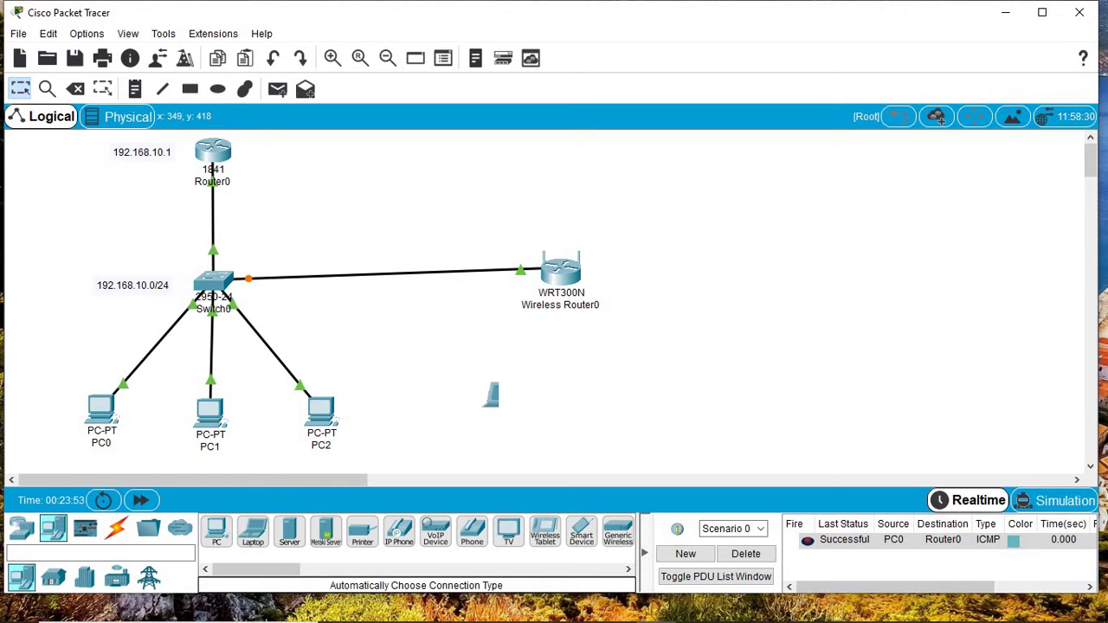
click(503, 414)
click(260, 536)
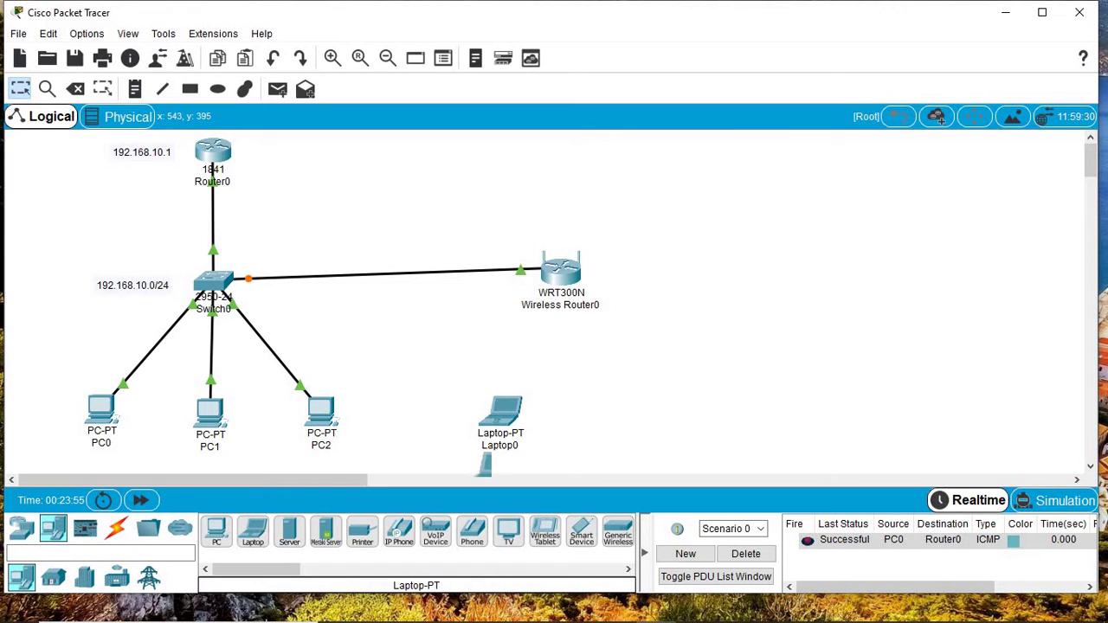
click(651, 419)
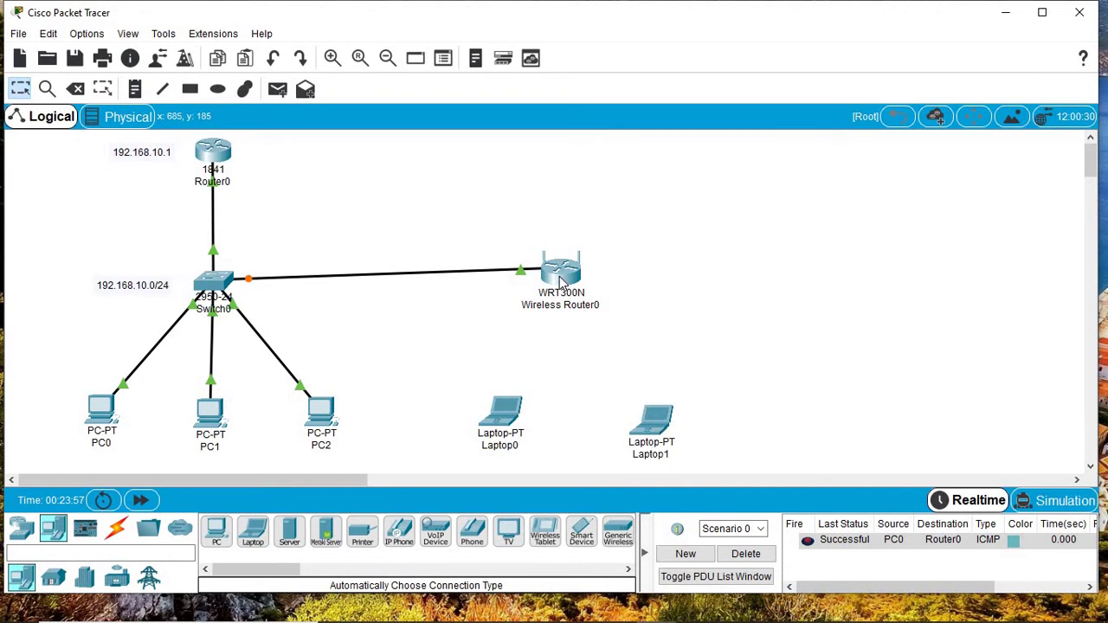
drag(559, 286, 588, 286)
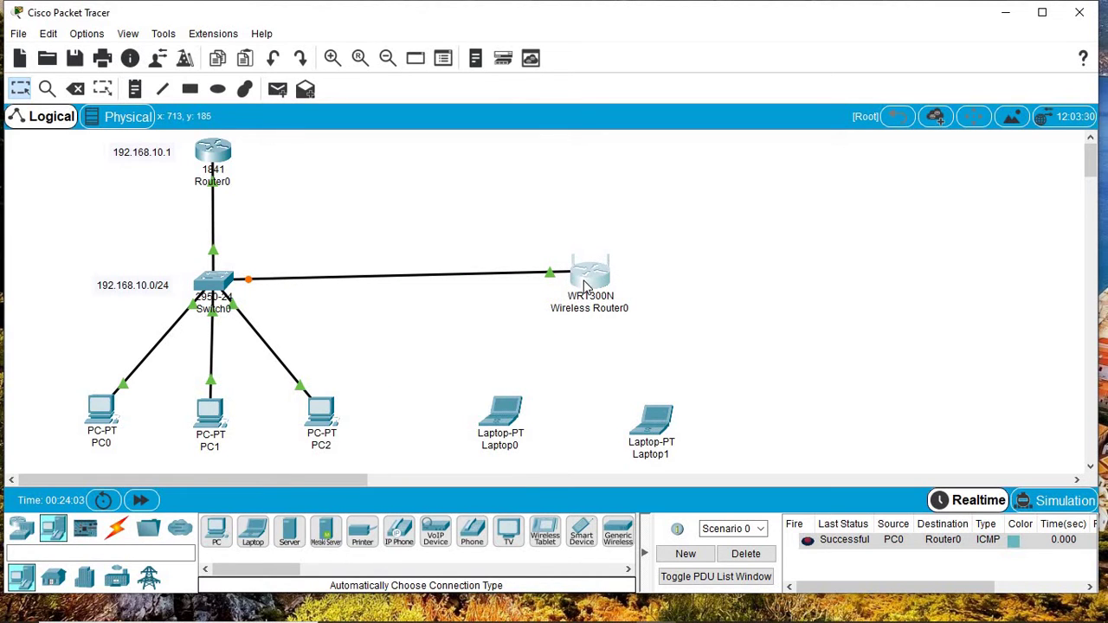
Display Wireless Router0's tooltip listing its ports, link states, and IP and MAC addresses.
mouse_move(584, 286)
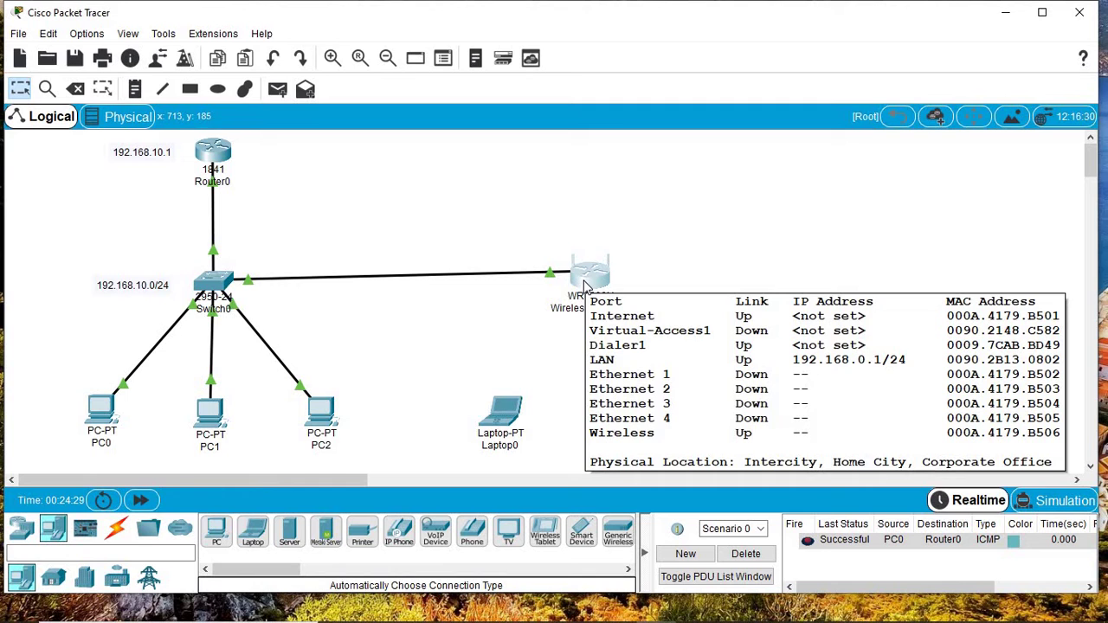
Open Wireless Router0's full-screen GUI setup page showing IP 192.168.0.1 with DHCP enabled.
click(587, 275)
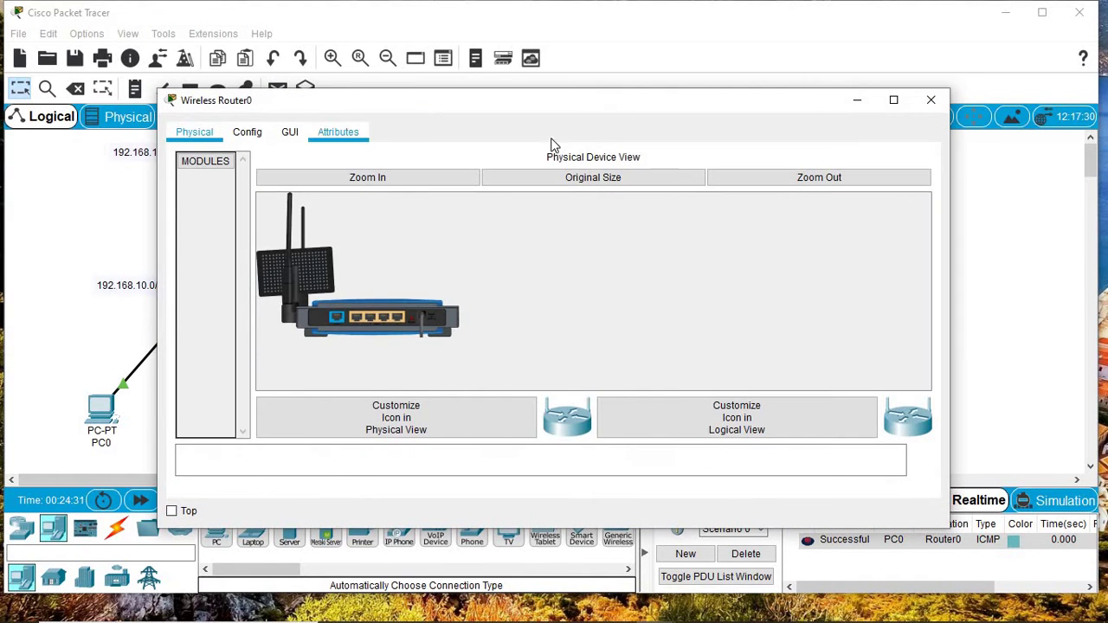
click(893, 100)
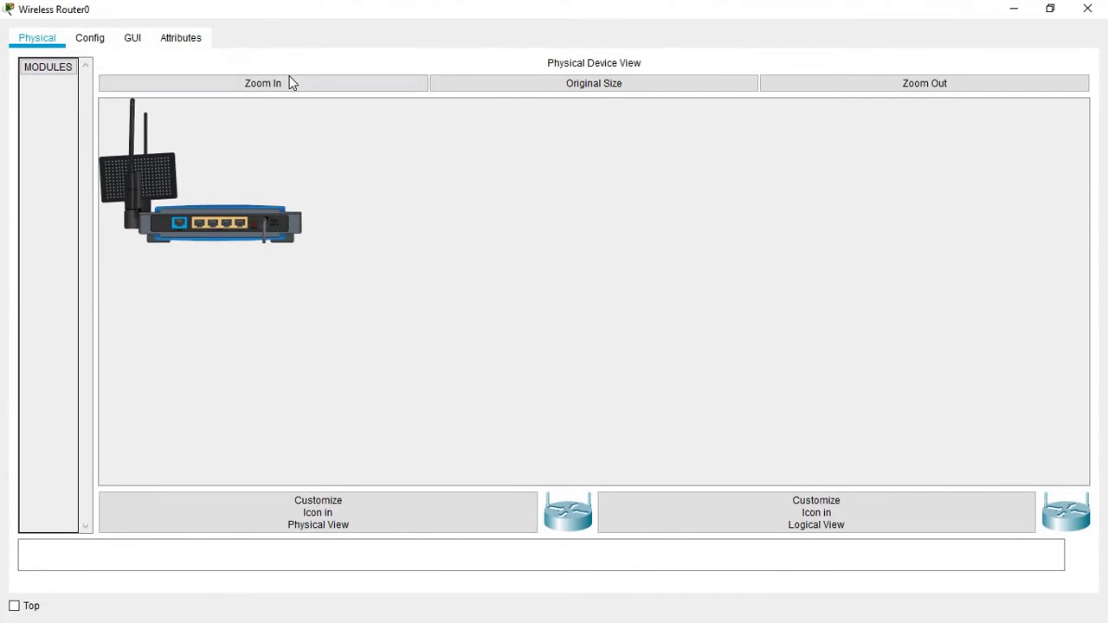
click(280, 83)
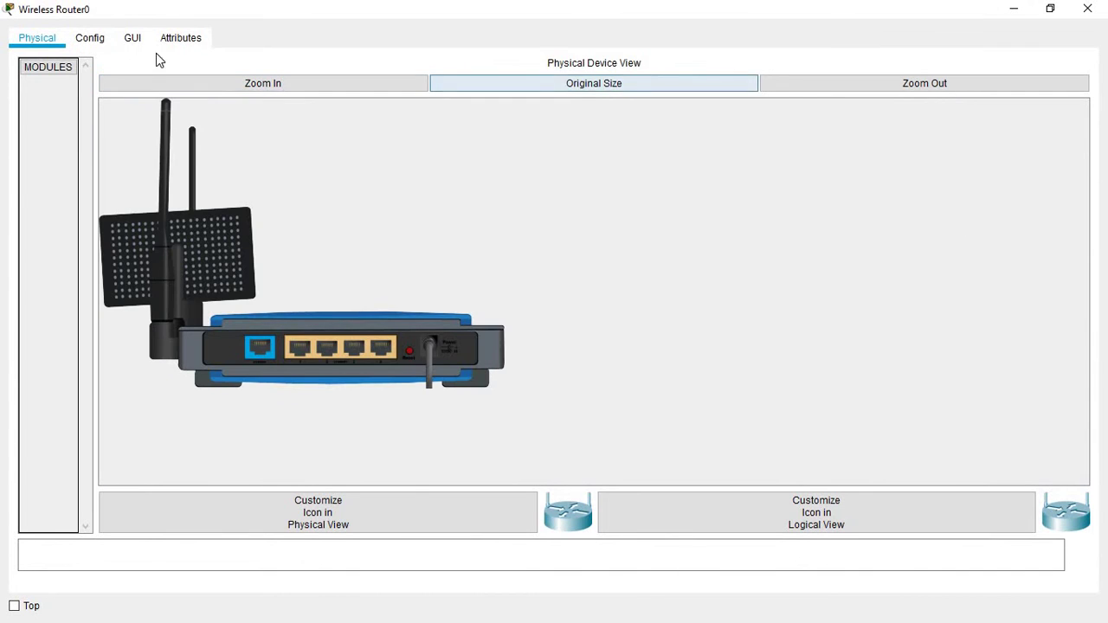
click(132, 39)
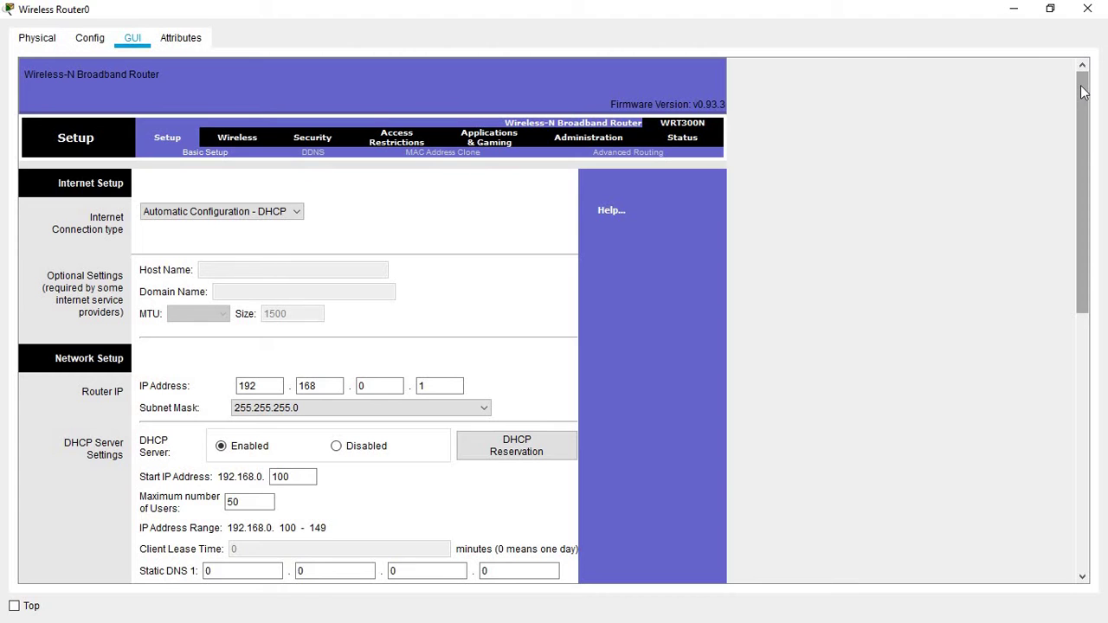
drag(1084, 92, 1084, 100)
Bring up Laptop0's enlarged Physical view and read the WPC300N module description.
click(1087, 9)
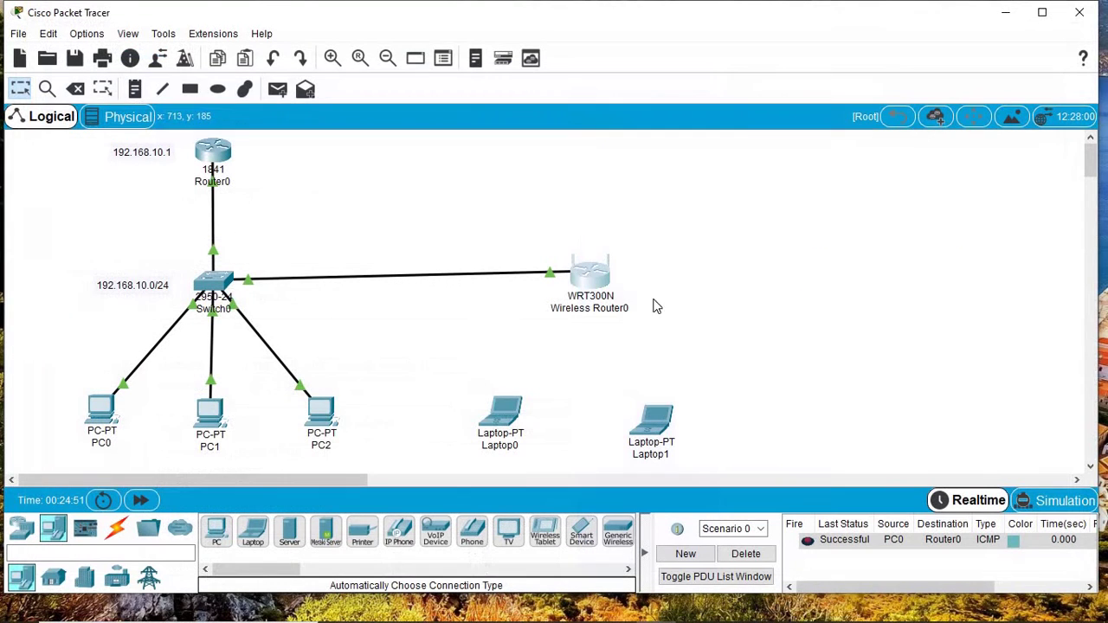
click(502, 414)
click(498, 418)
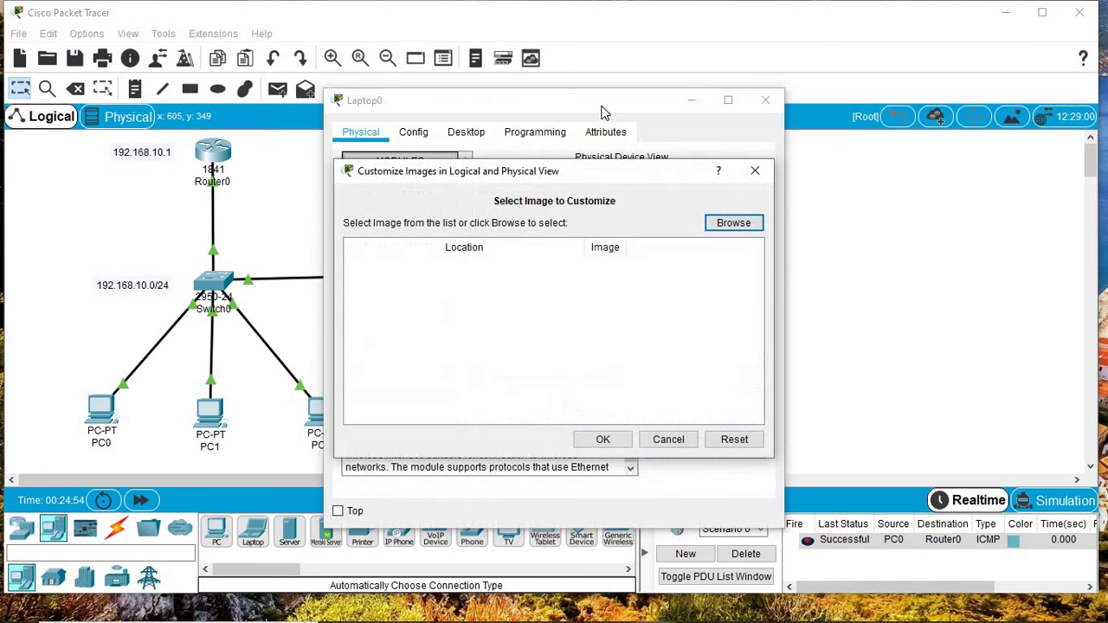
click(754, 173)
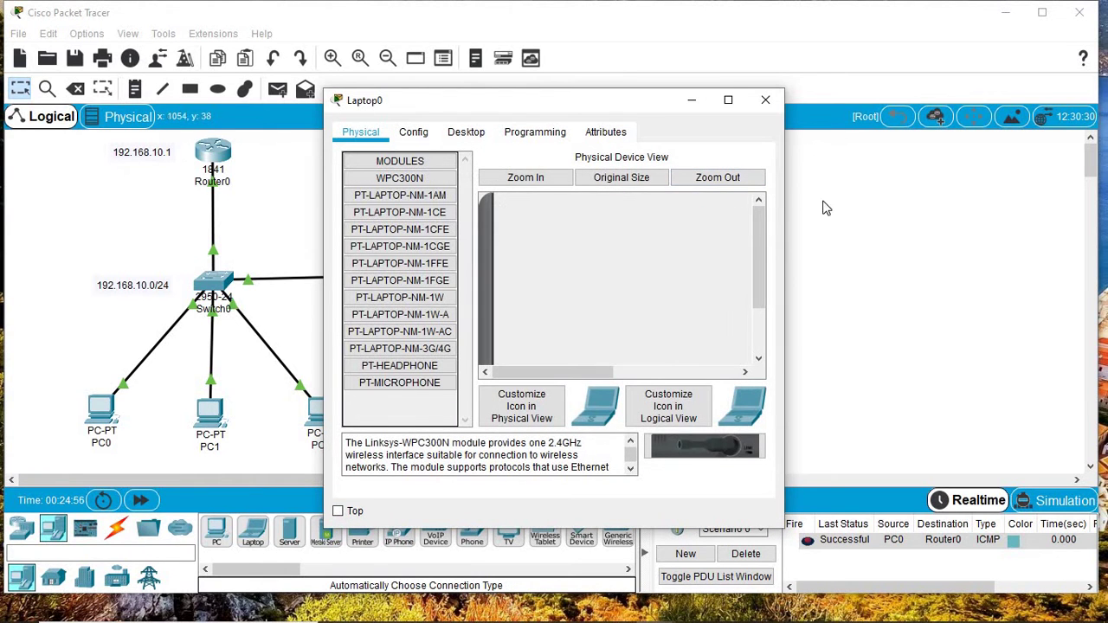
drag(760, 237, 747, 314)
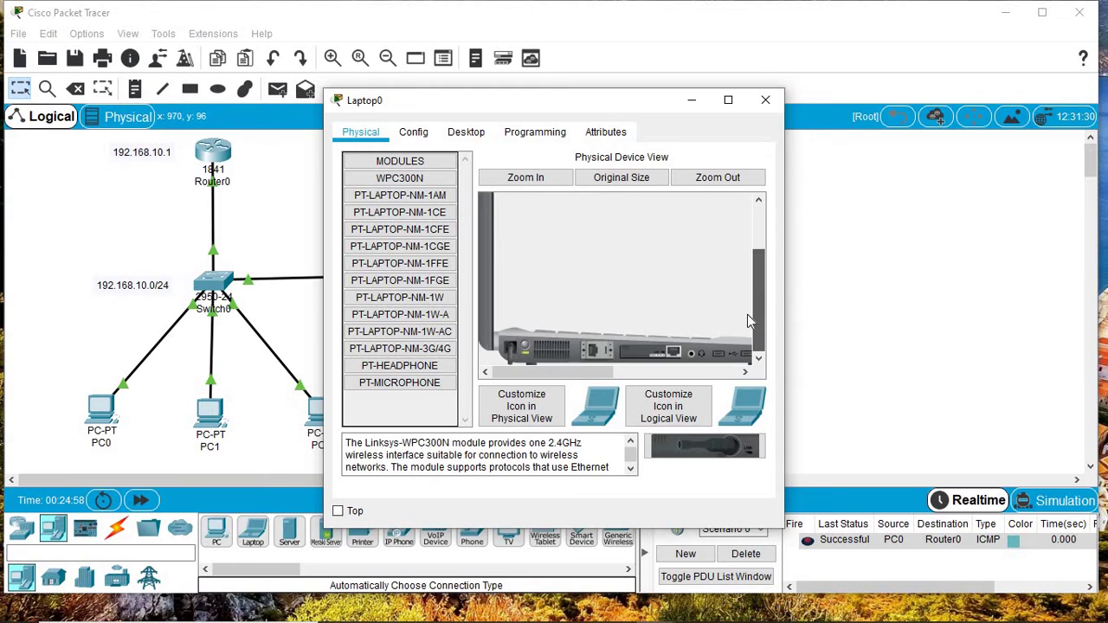
click(730, 99)
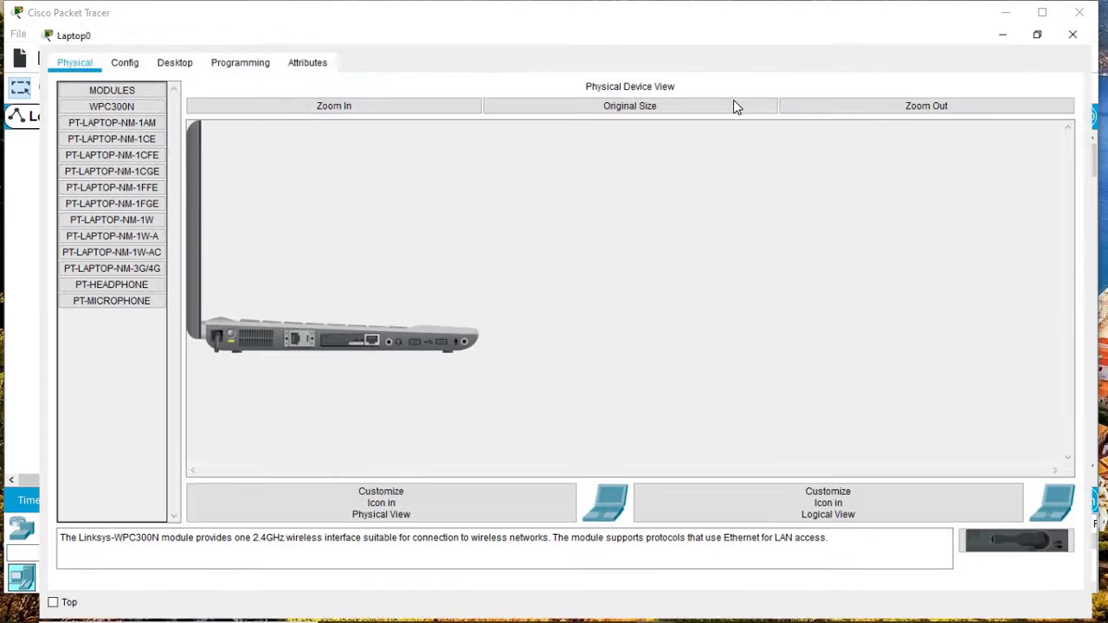
click(275, 83)
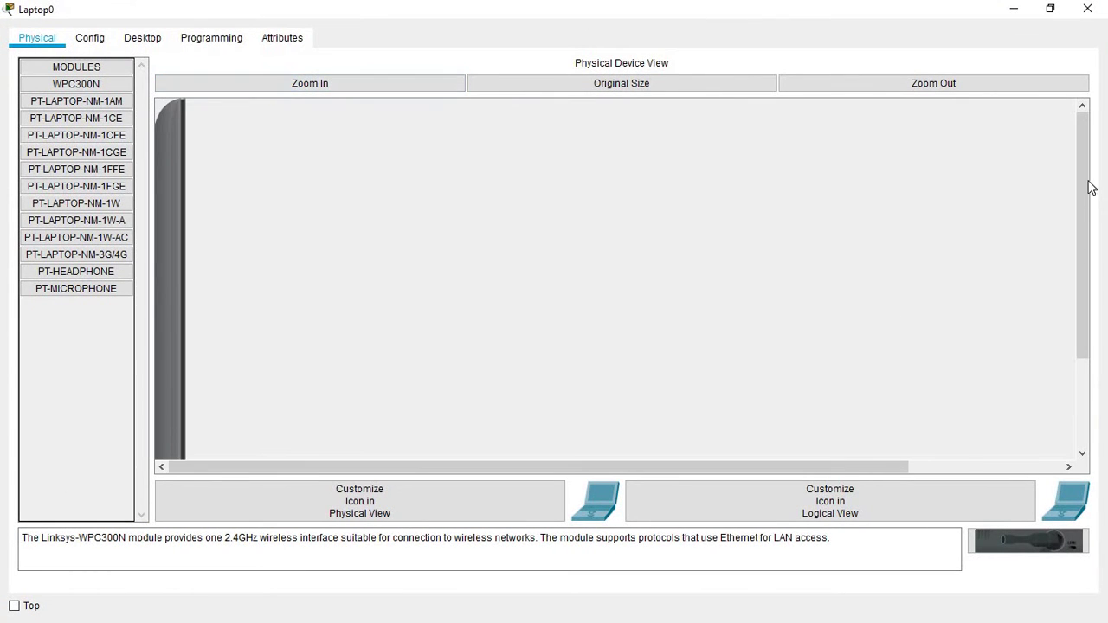
drag(1088, 185, 1027, 444)
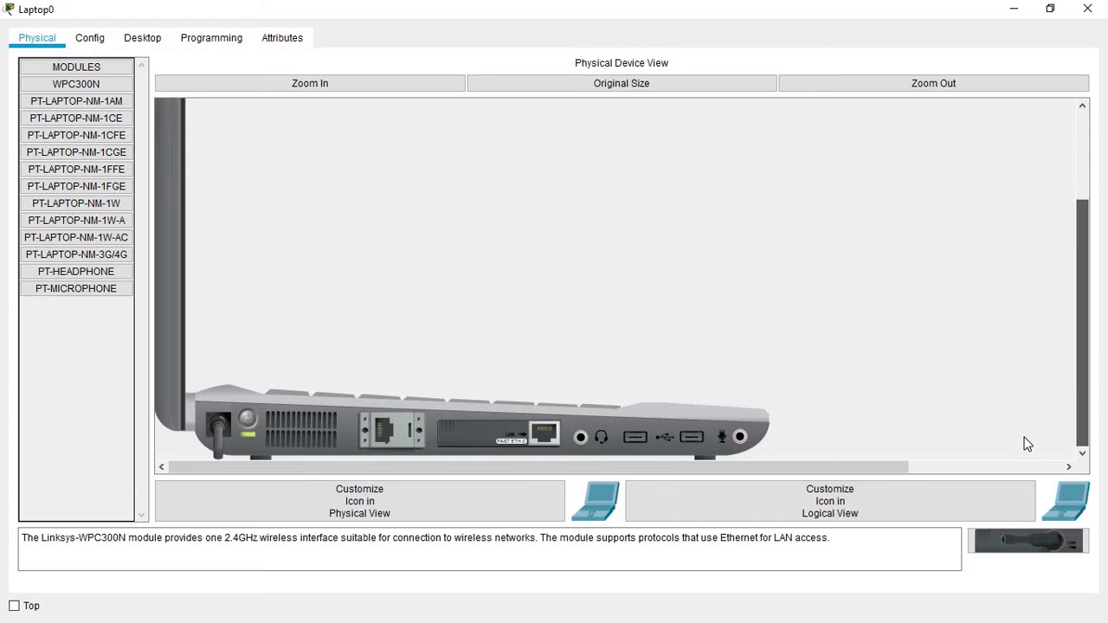
click(829, 544)
drag(121, 556, 17, 542)
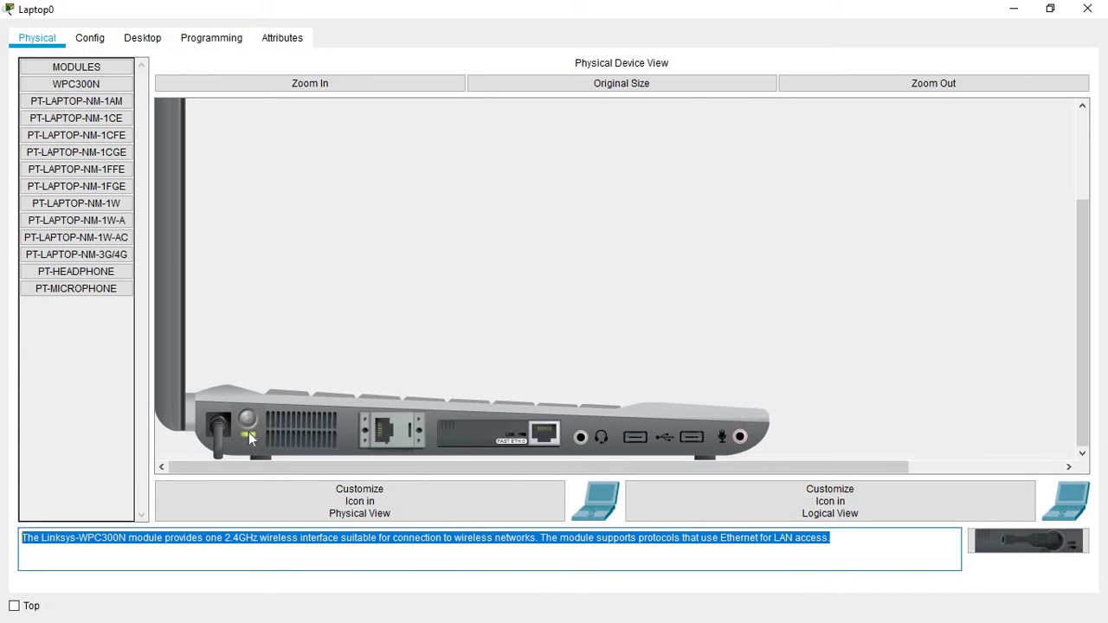
With Laptop0 powered off, replace its wired card with the WPC300N module, then power it on.
click(247, 419)
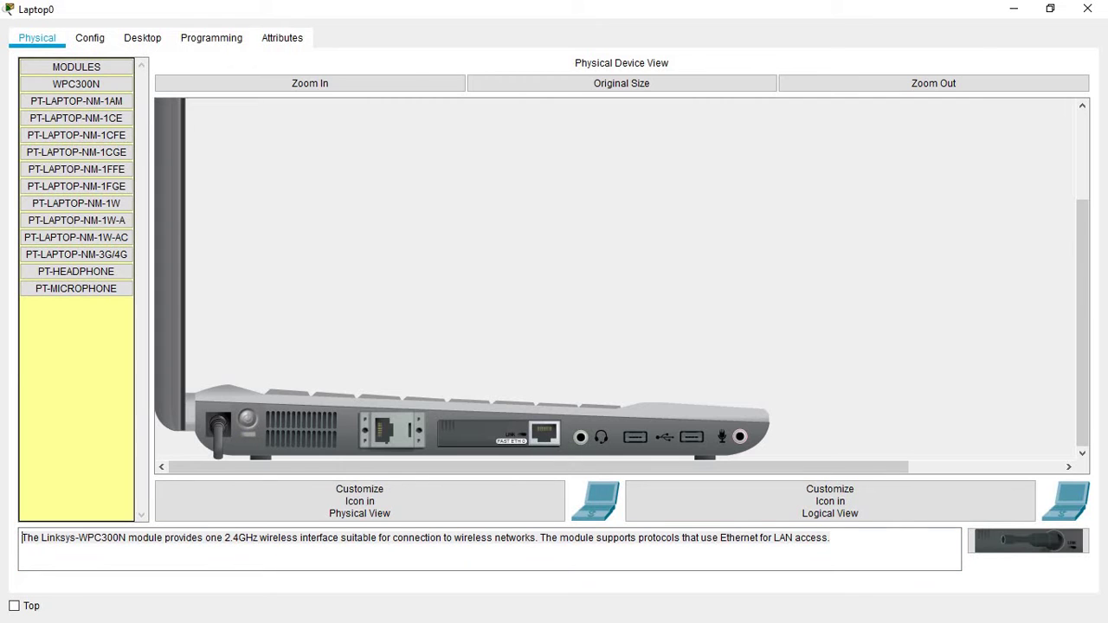
mouse_move(498, 433)
mouse_down()
mouse_move(1038, 546)
mouse_move(508, 435)
mouse_up()
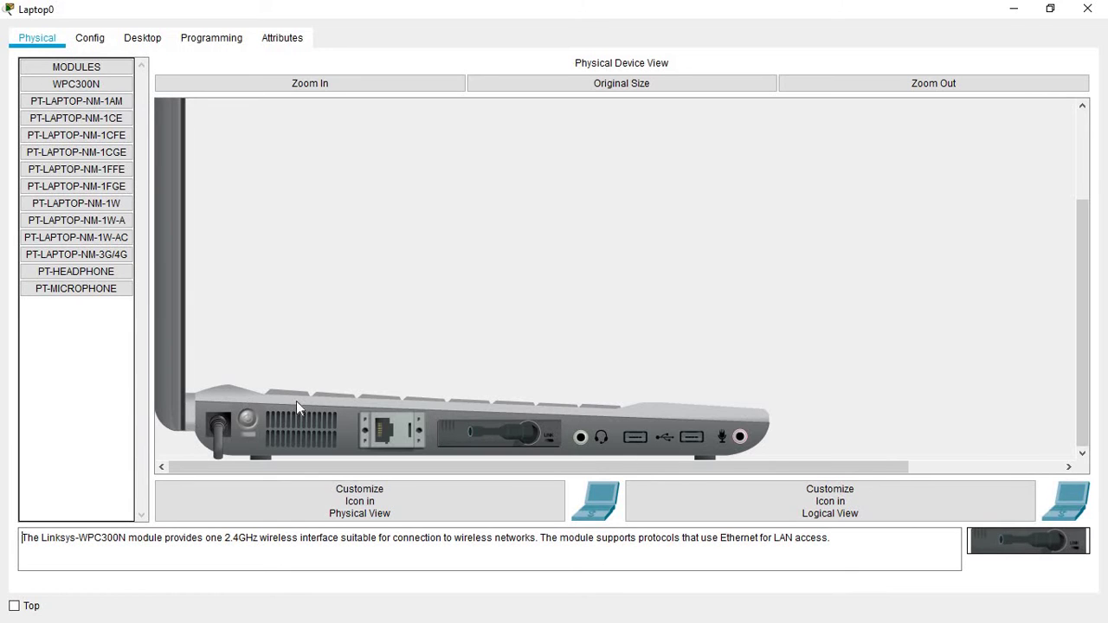
click(246, 421)
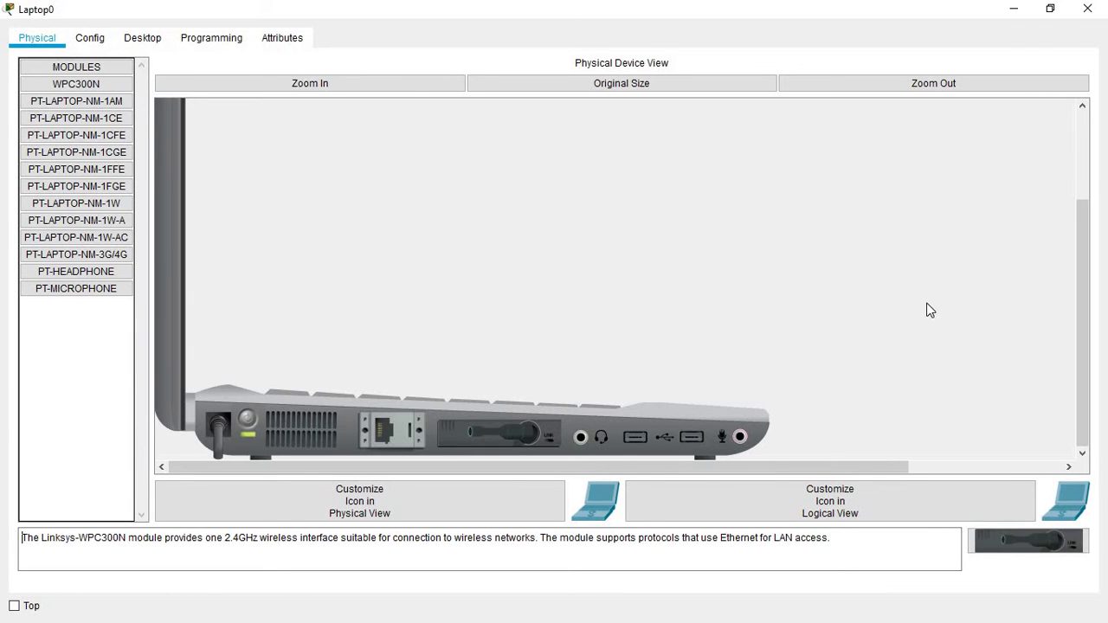
click(1088, 9)
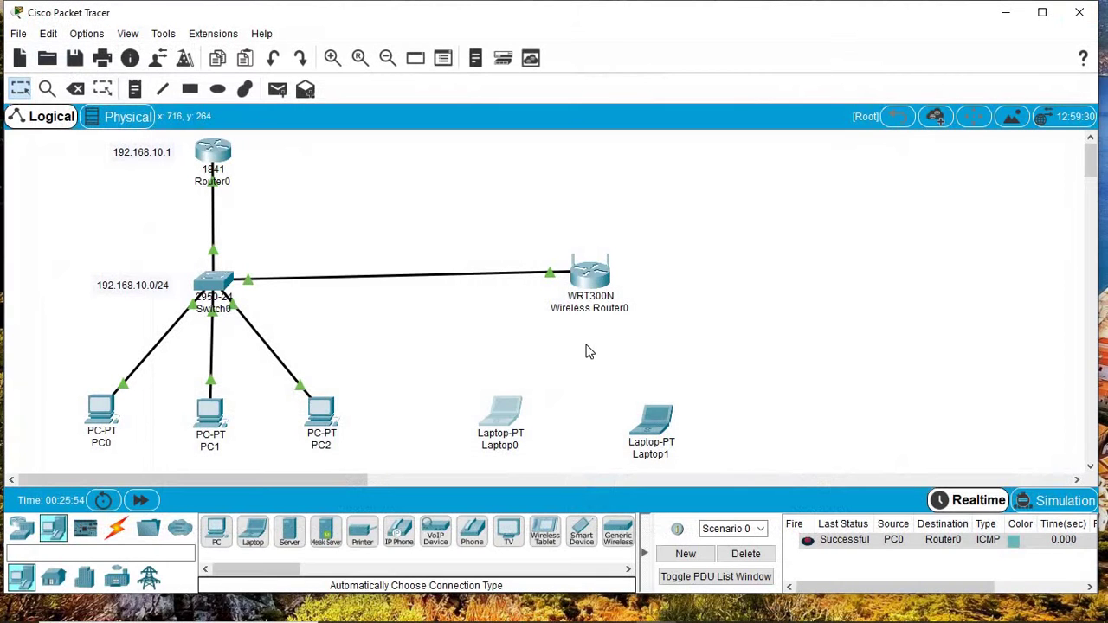
Open Laptop1's settings maximized with its physical view zoomed in.
click(651, 421)
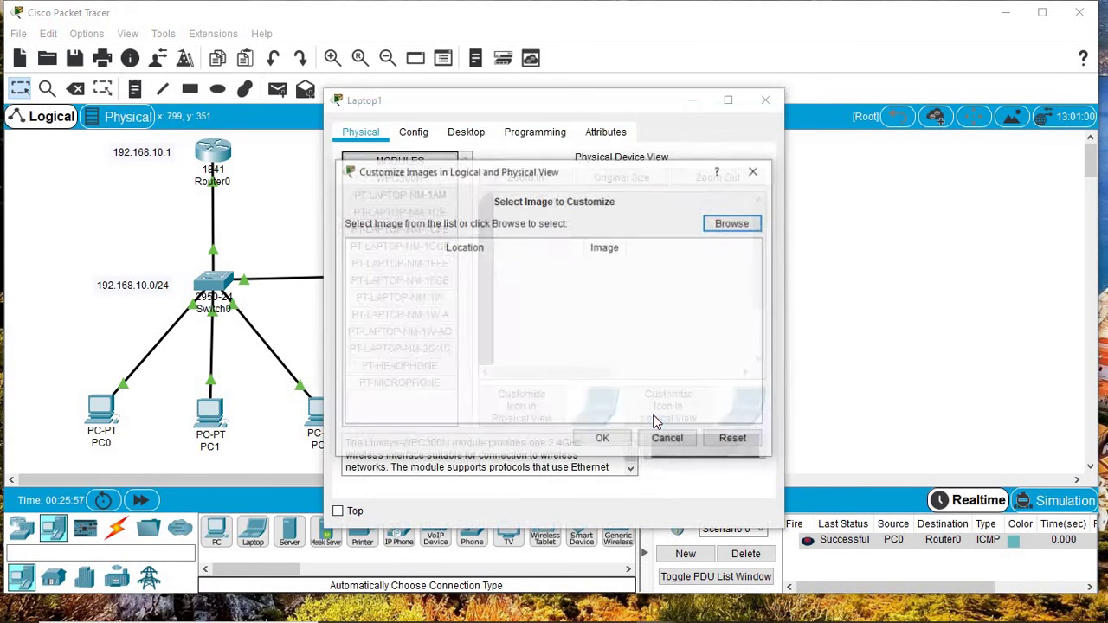
click(755, 171)
click(727, 102)
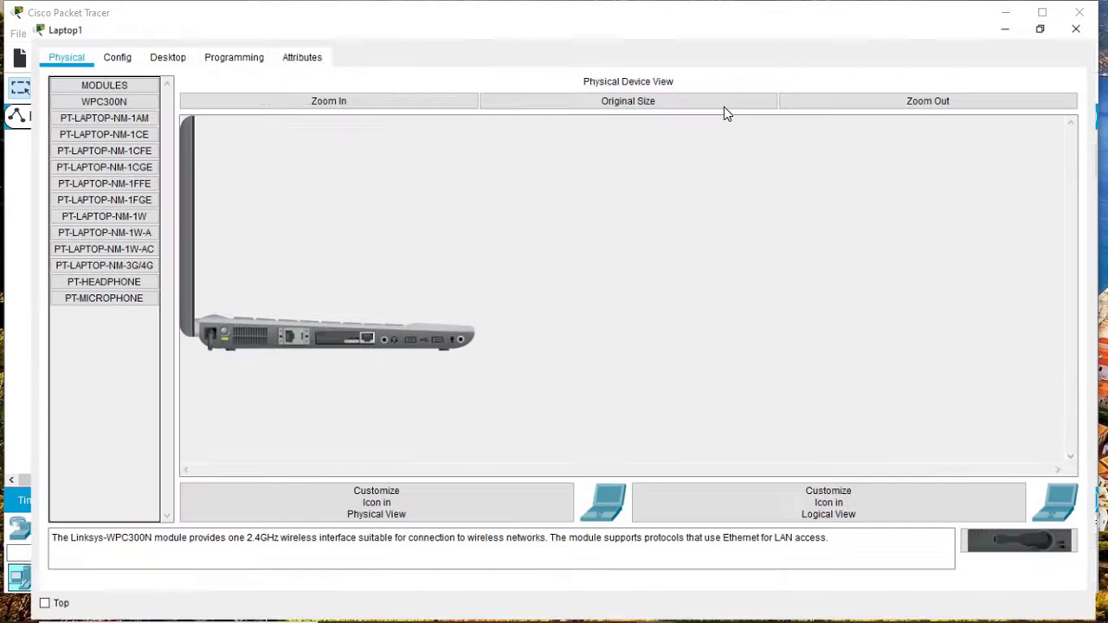
click(268, 87)
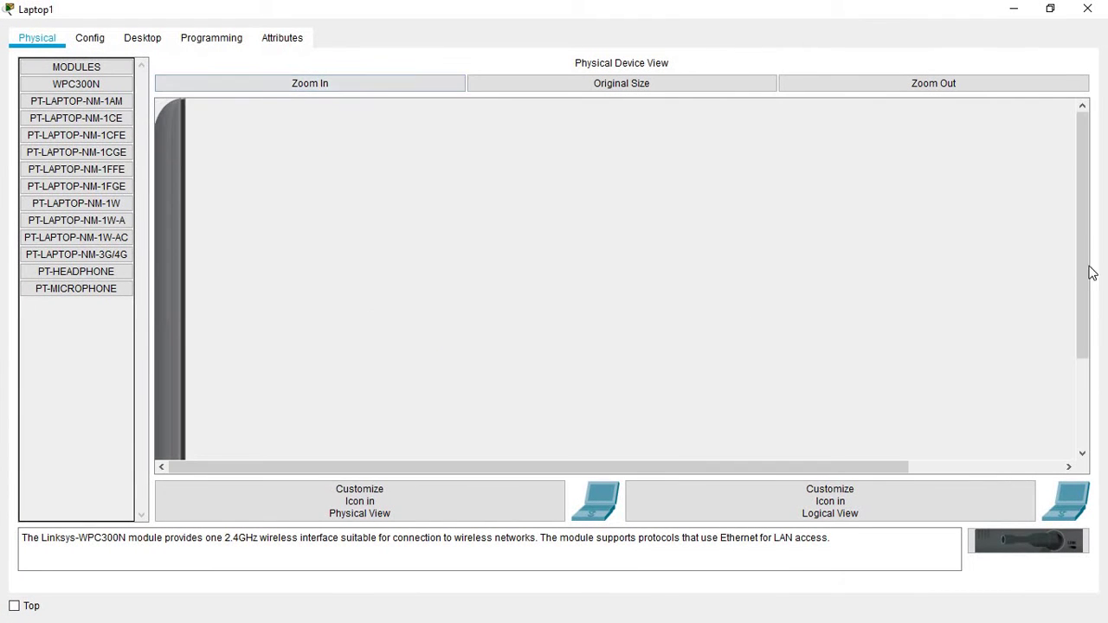
drag(1083, 257, 1084, 345)
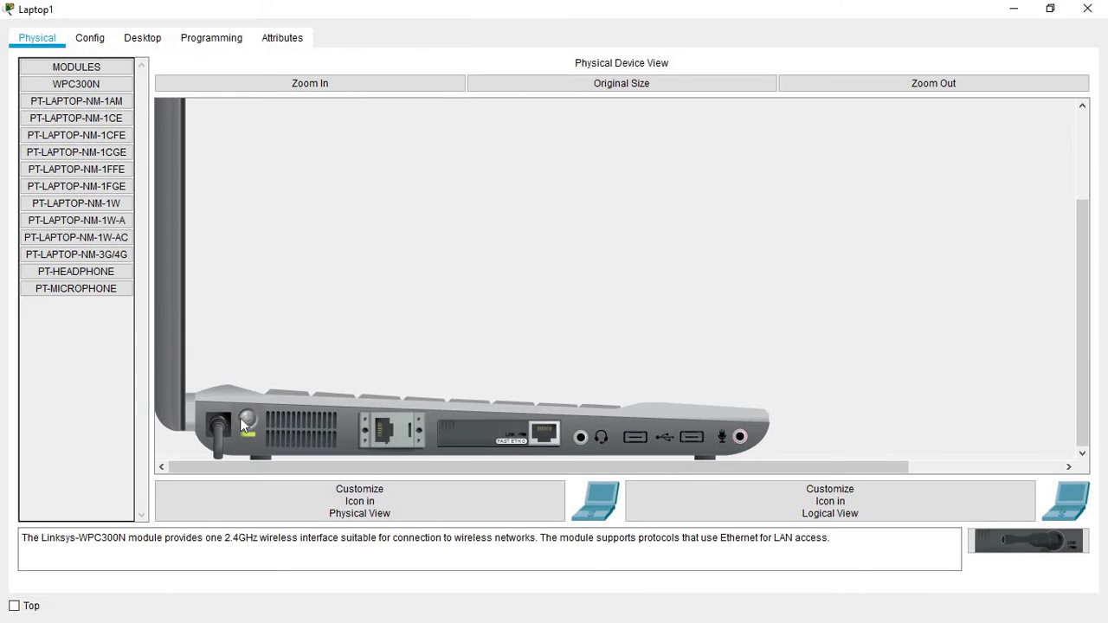
Power Laptop1 off, swap its wired card for a WPC300N module, and power it back on.
click(244, 425)
drag(498, 433, 76, 406)
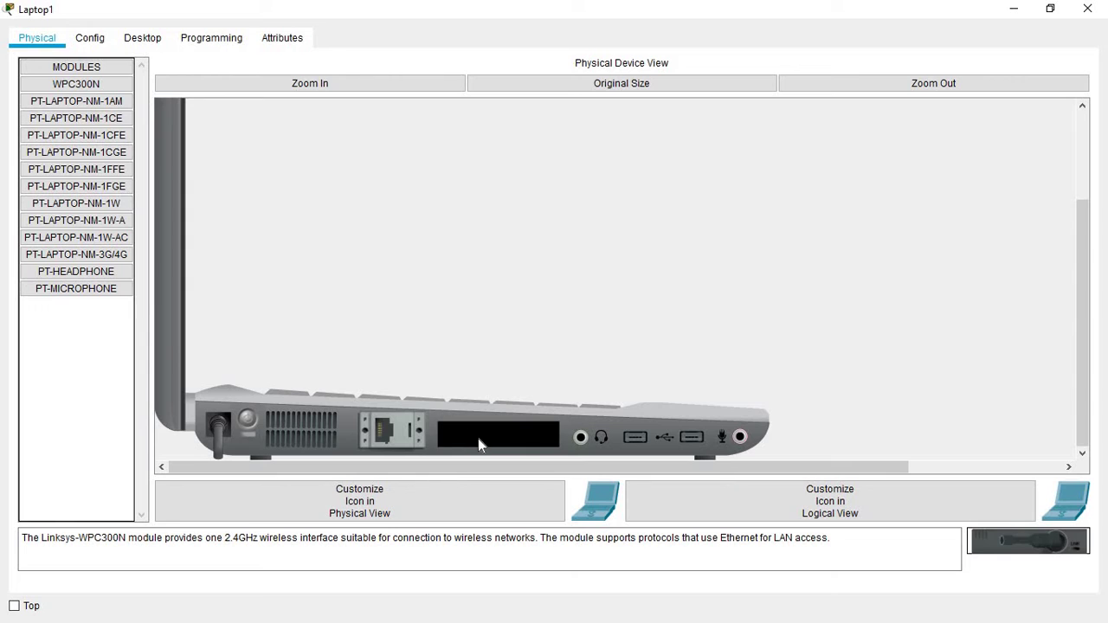
drag(478, 438, 478, 438)
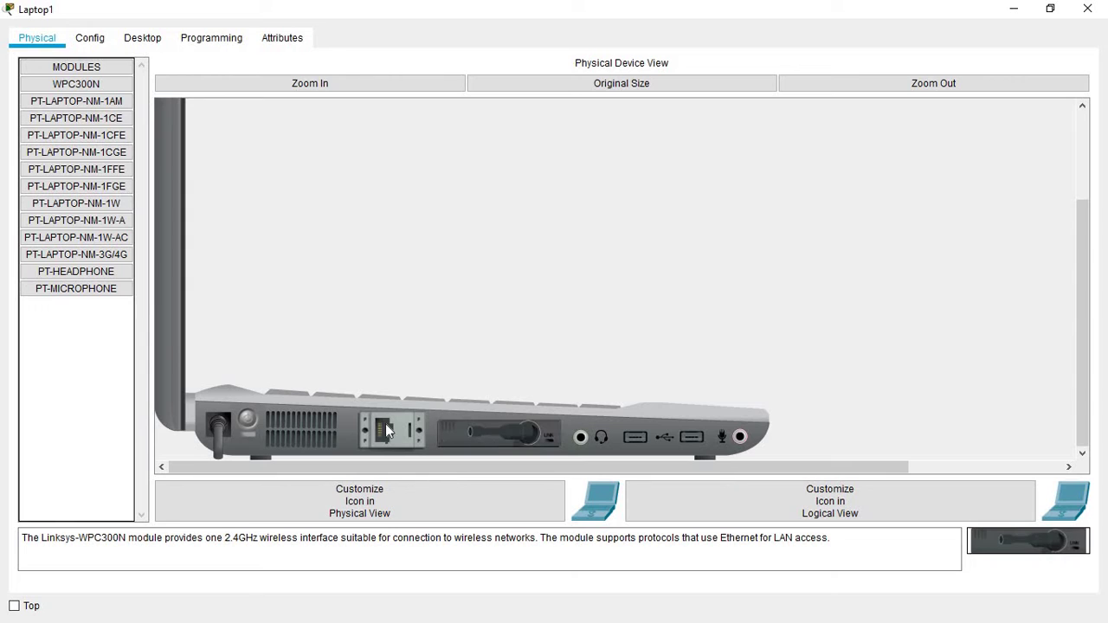
click(246, 420)
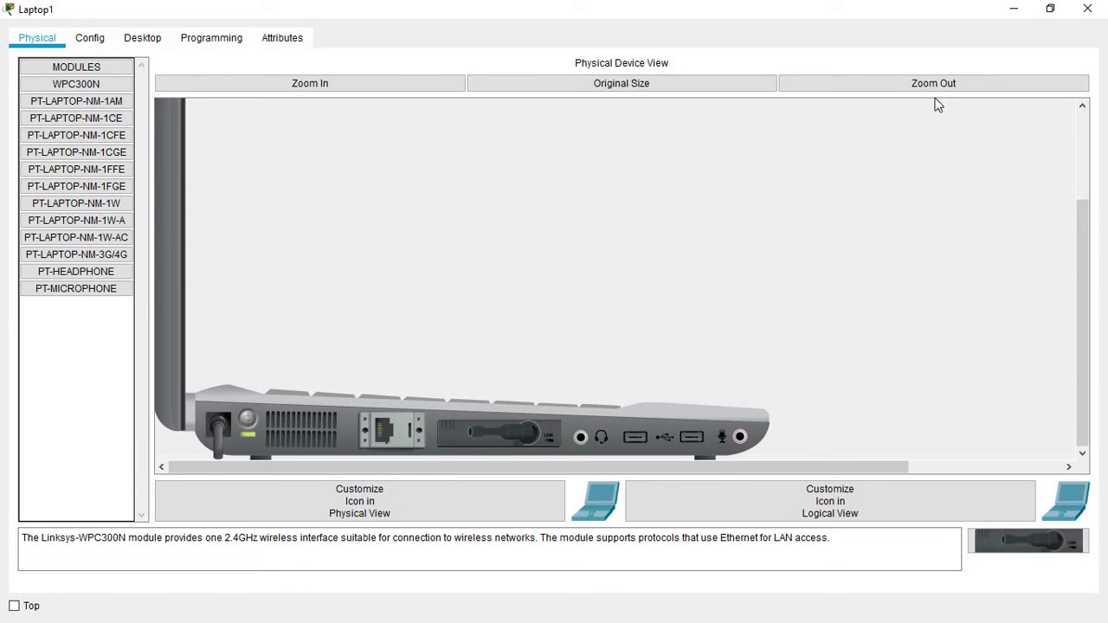
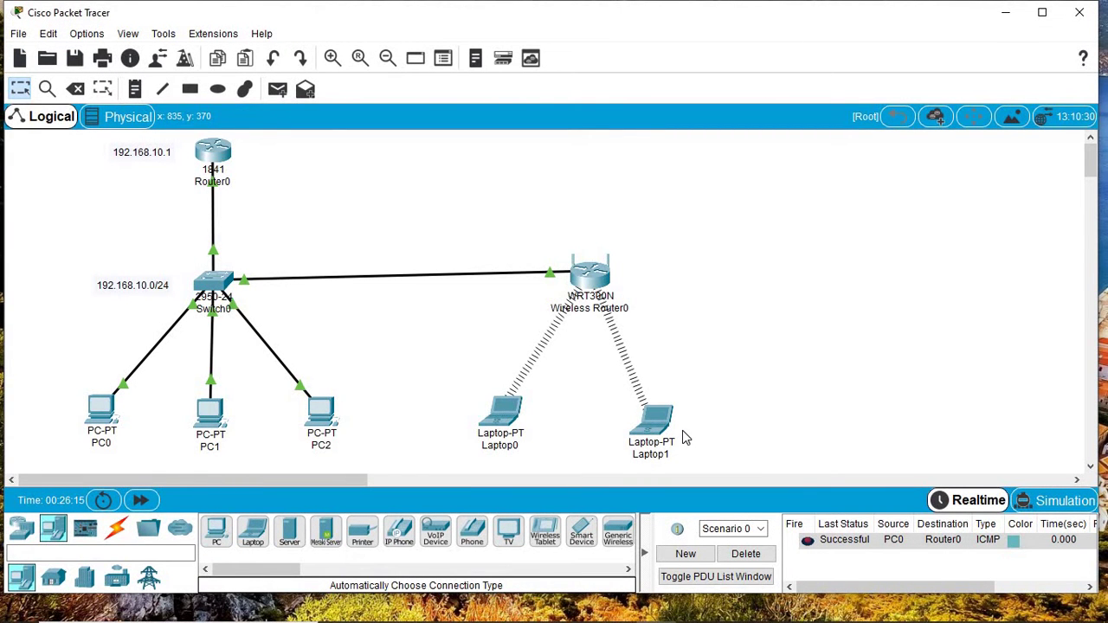
Open Laptop0 full screen and check its PC Wireless connection status.
click(504, 408)
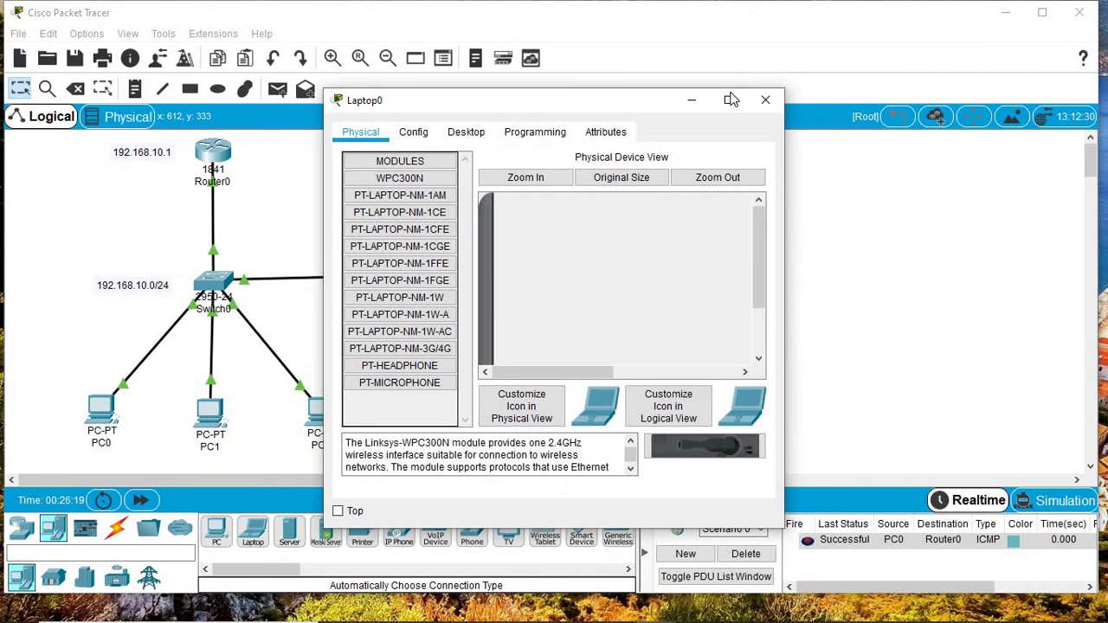
click(728, 102)
click(139, 34)
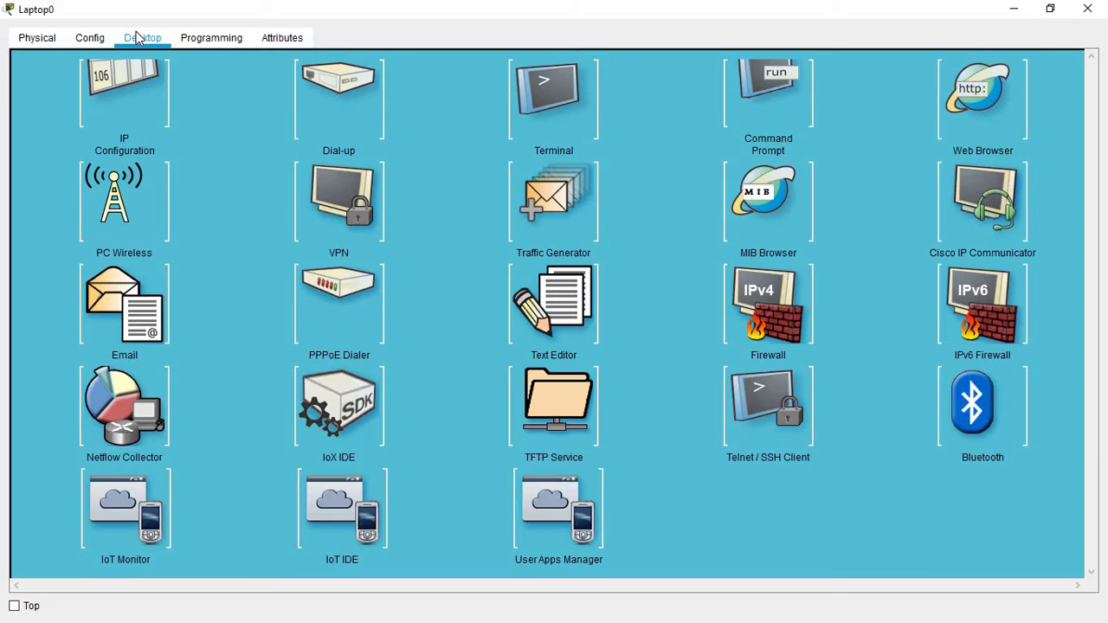
click(143, 282)
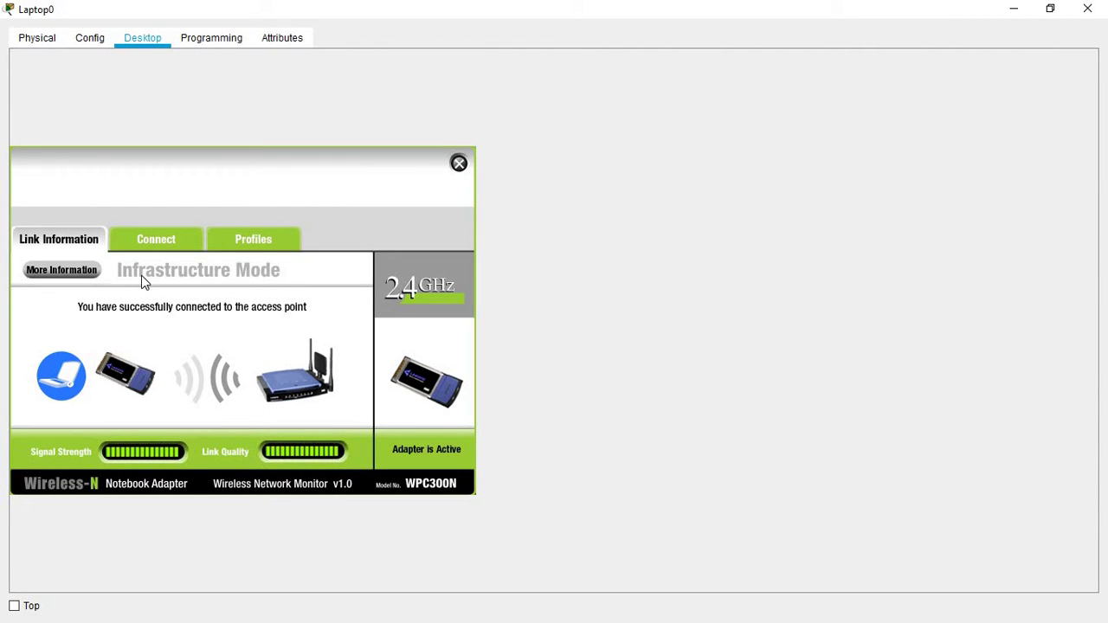
click(459, 165)
Load 192.168.0.1 in Laptop0's browser, log in as admin, and go to the Administration page.
click(987, 108)
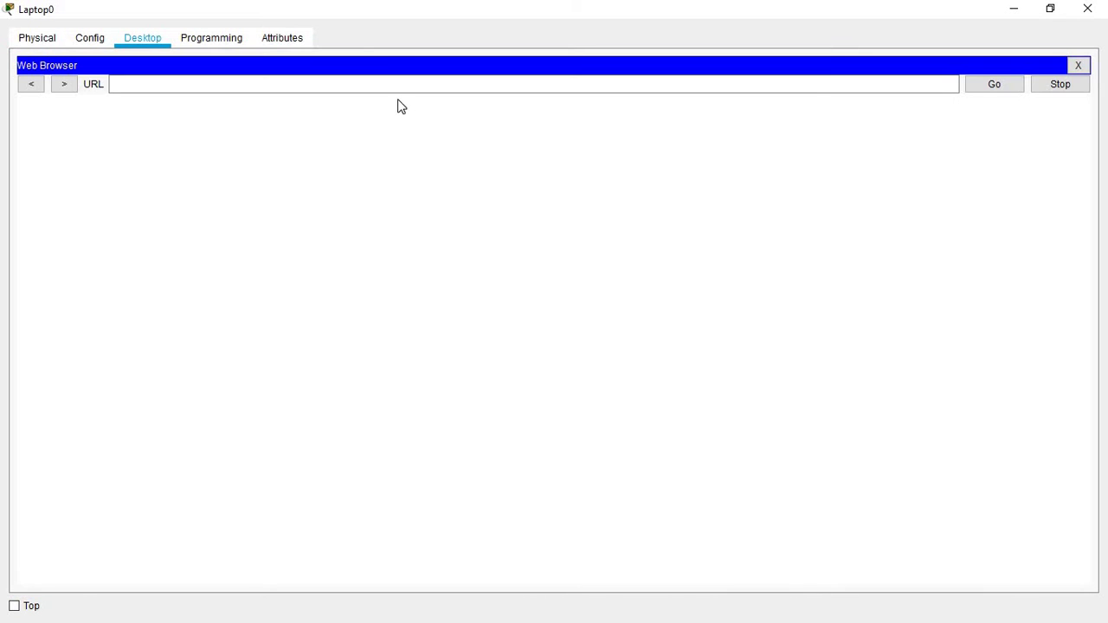
click(398, 83)
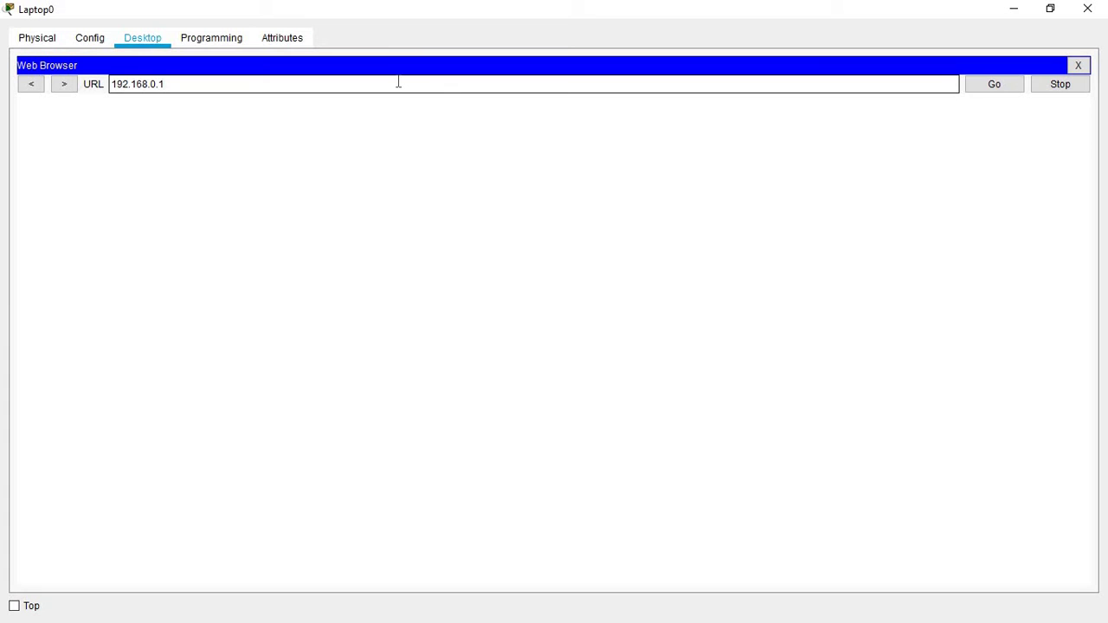
key(Return)
text(admin)
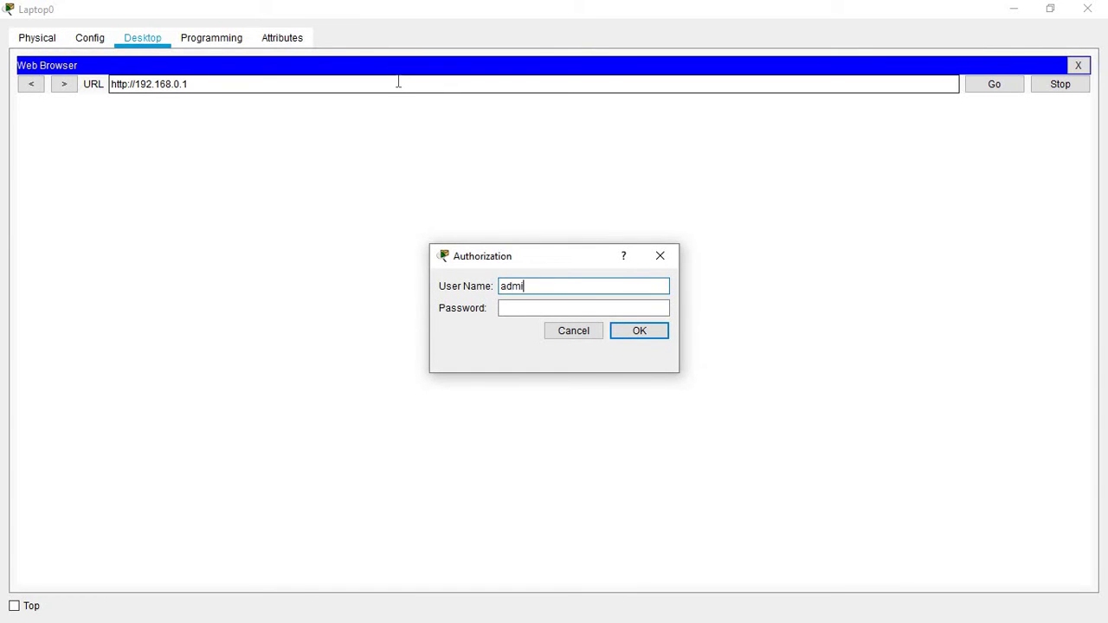
click(516, 309)
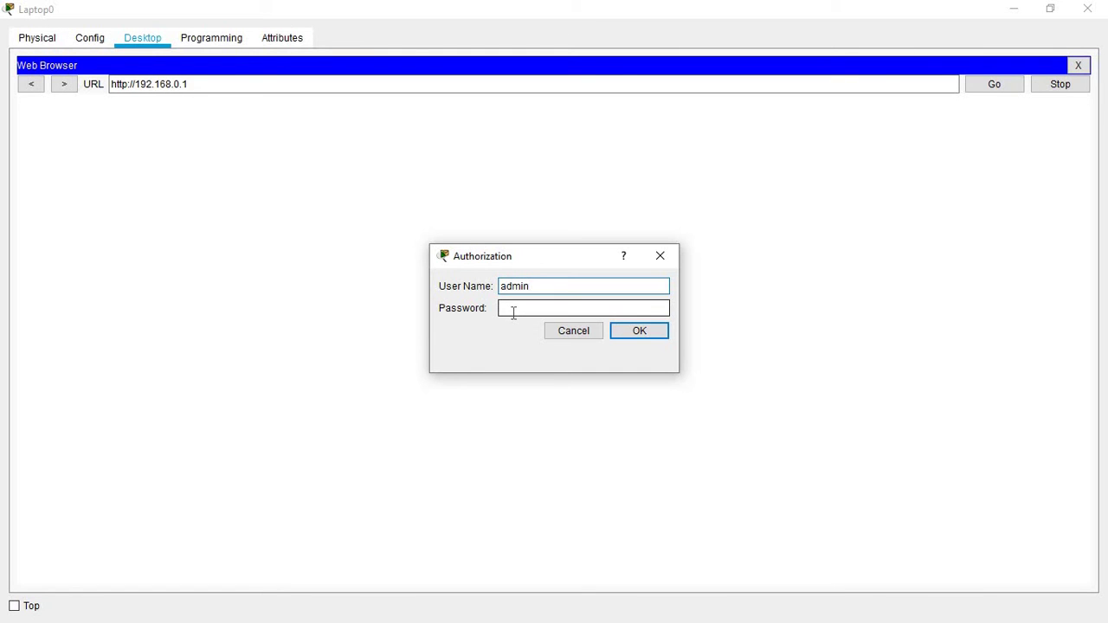
text(adm)
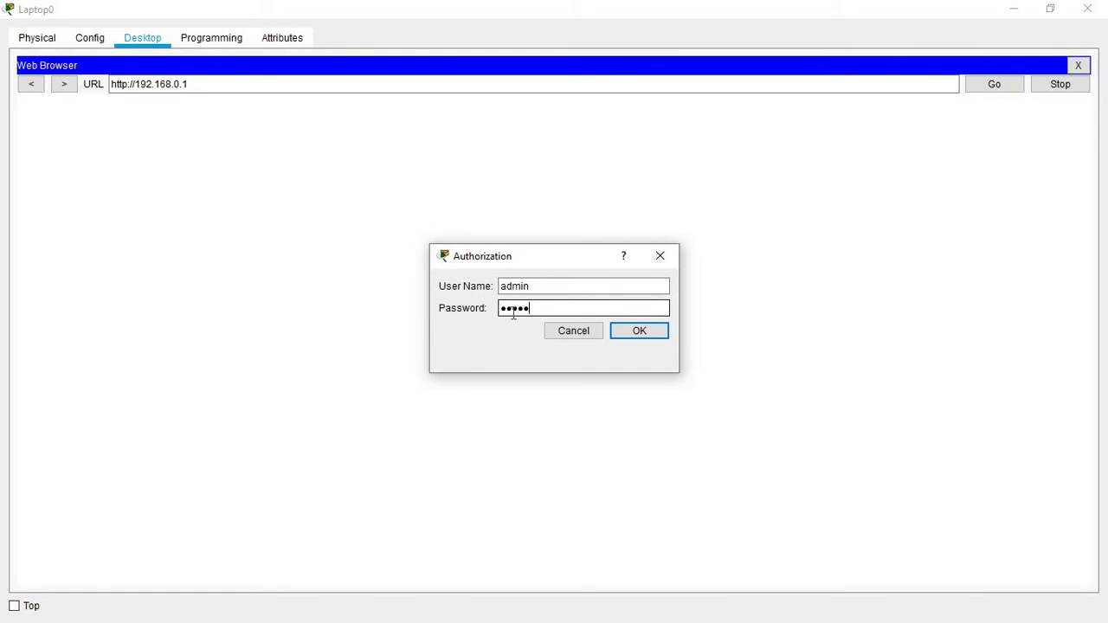
key(Return)
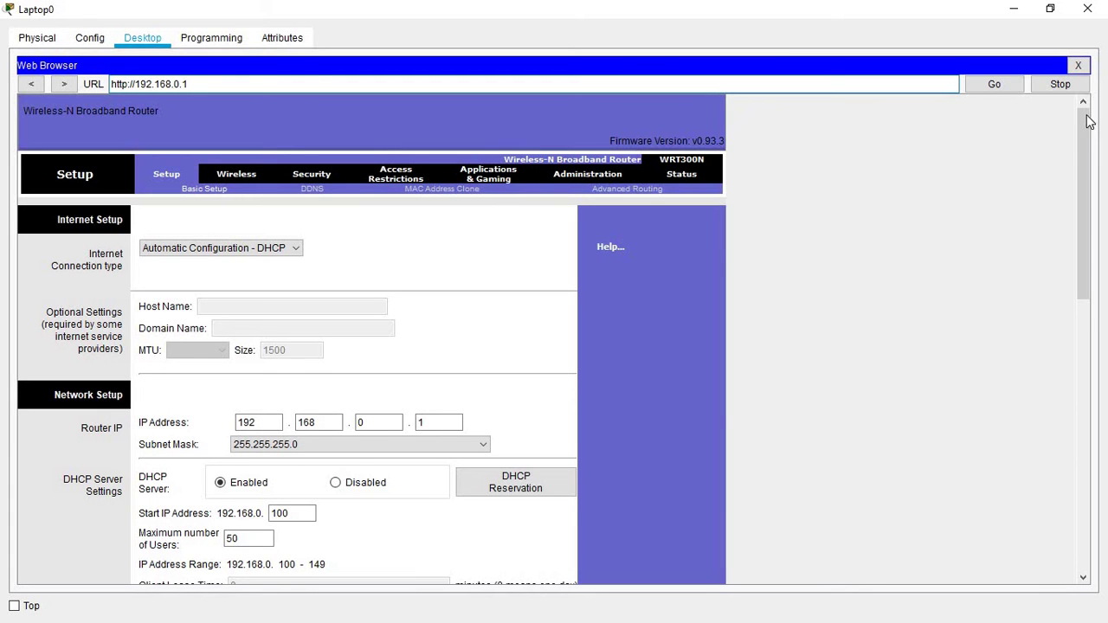
drag(1087, 156, 1071, 25)
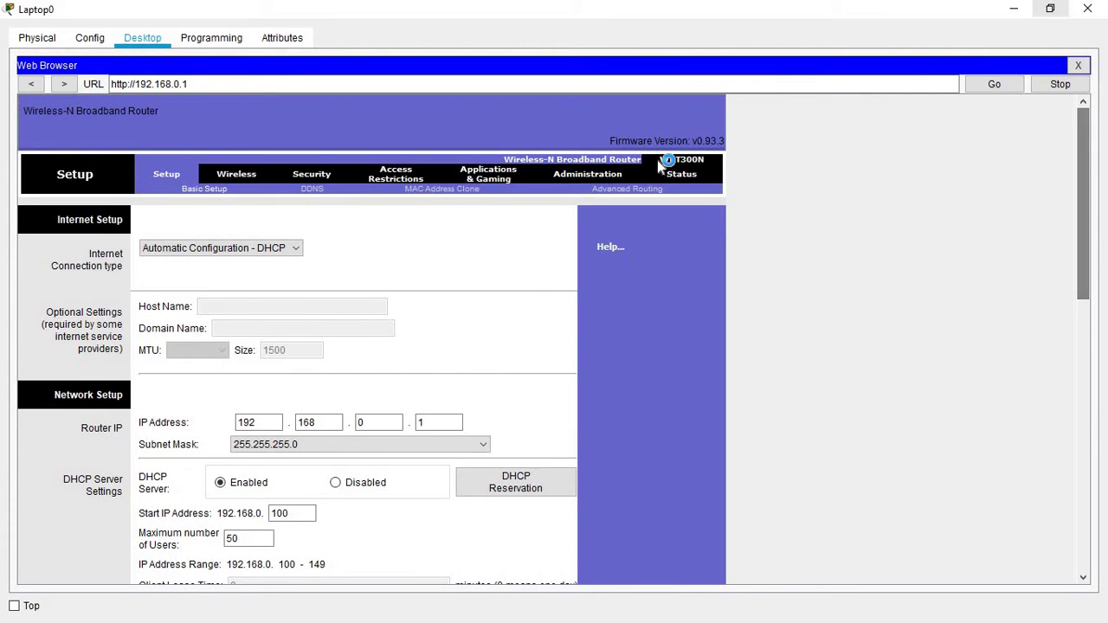
click(587, 174)
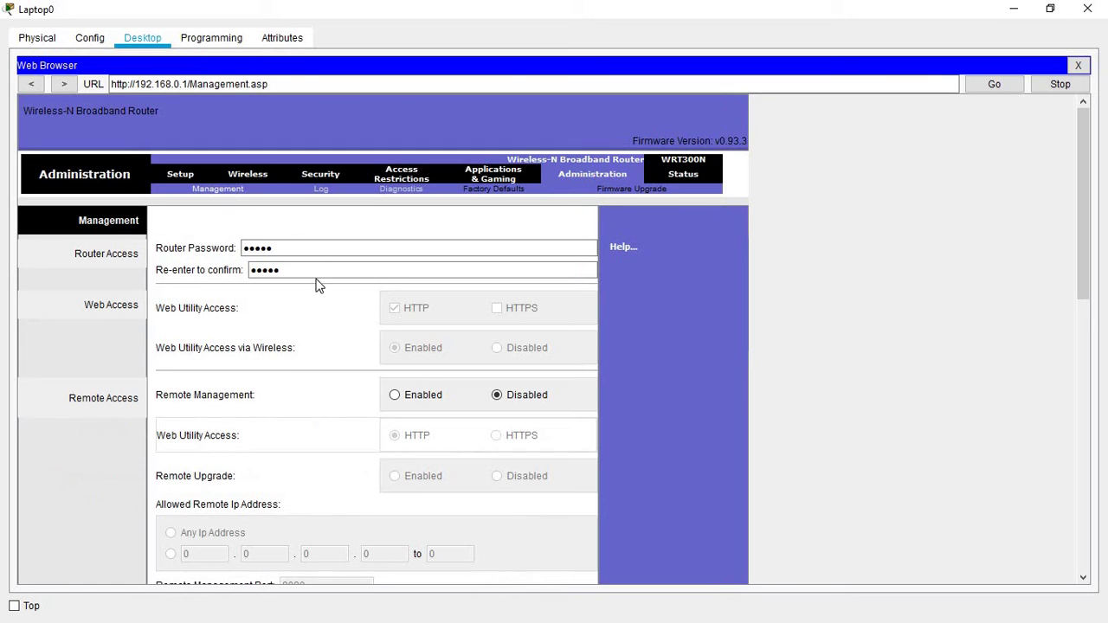
Clear both router password fields and enter the new router password in each.
key(BackSpace)
key(BackSpace)
key(BackSpace)
click(281, 272)
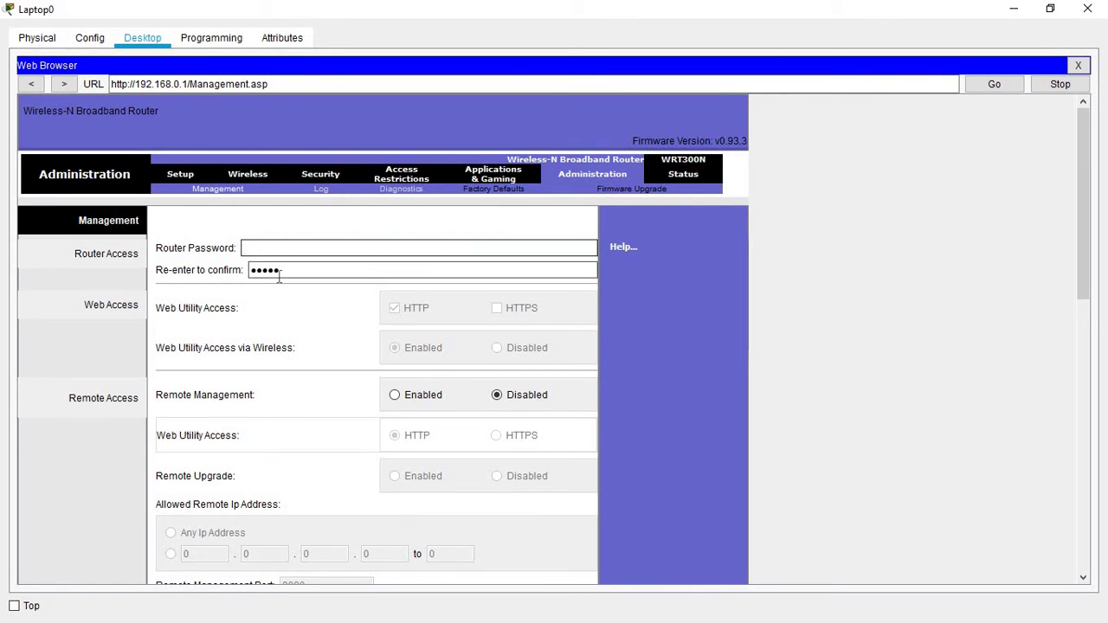
key(BackSpace)
key(BackSpace)
key(BackSpace)
key(BackSpace)
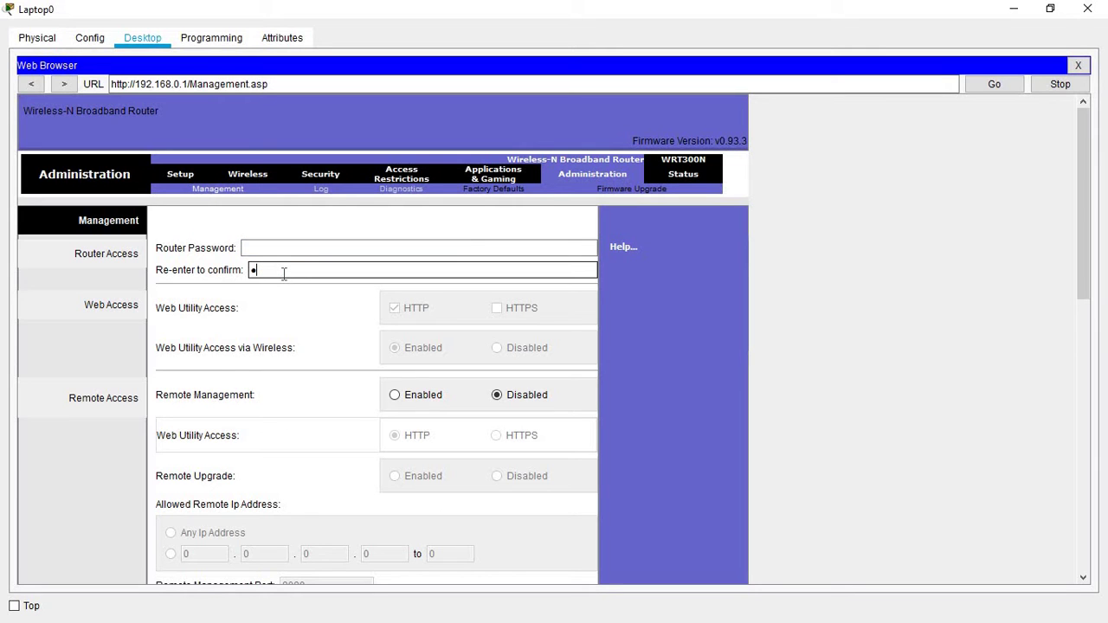
click(261, 249)
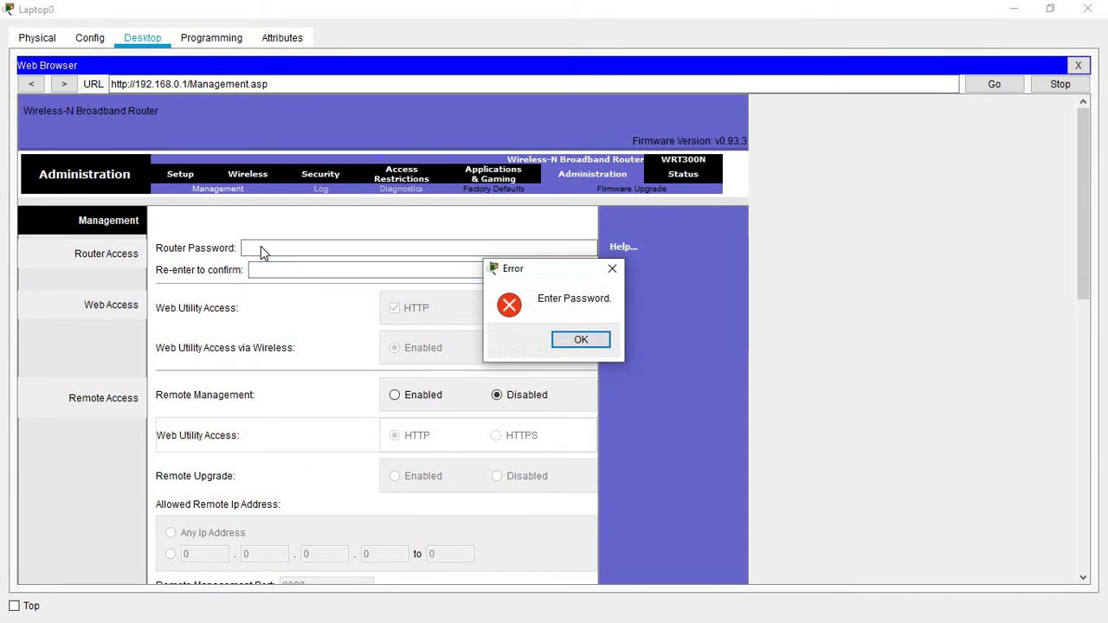
click(612, 268)
text(cisc)
click(264, 270)
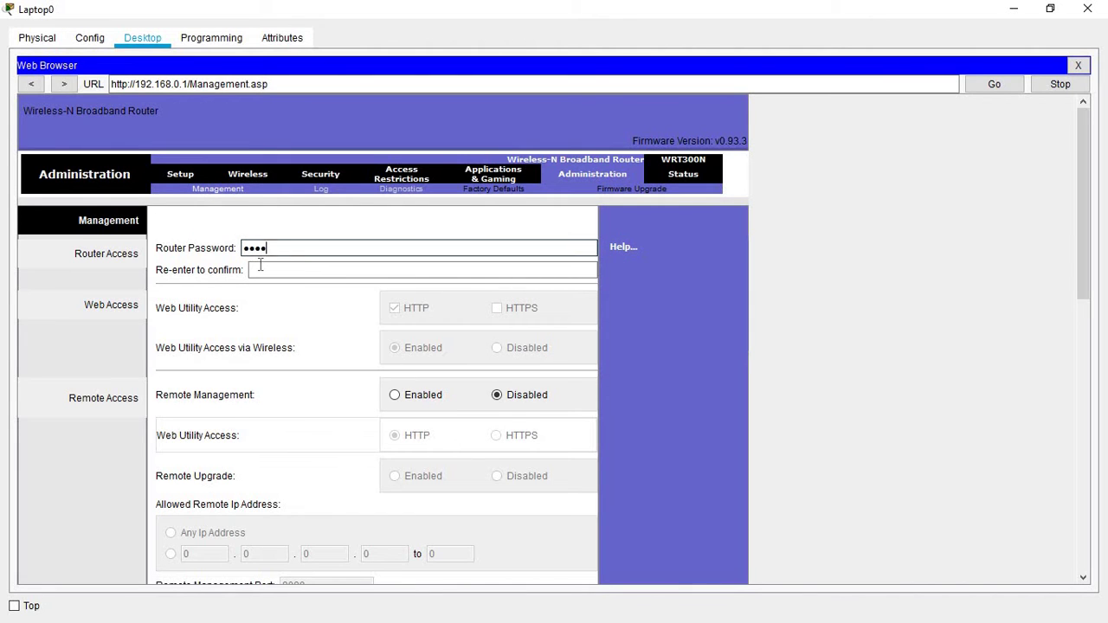
text(cisc)
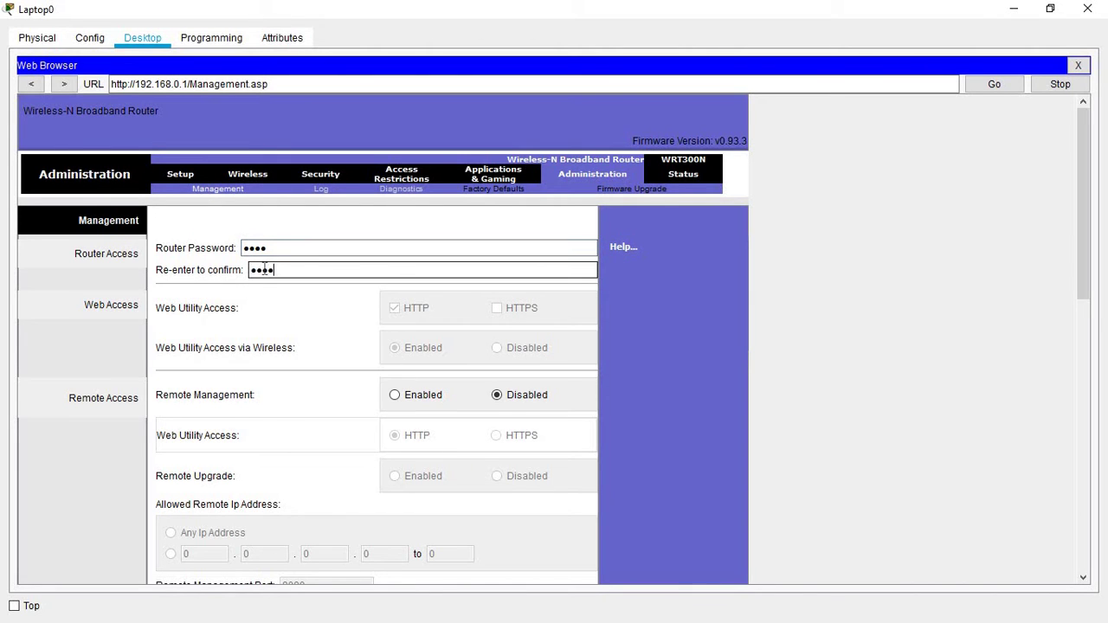
Save the Administration settings, re-authenticate with the router credentials, and continue to Management.
scroll(1070, 377, down, 10)
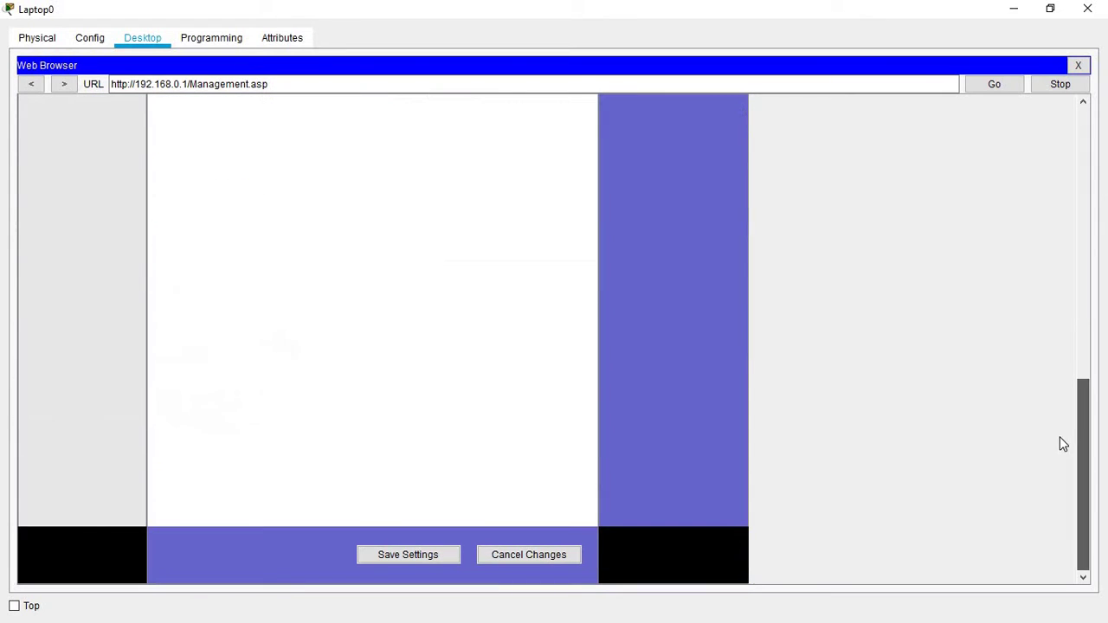
click(441, 559)
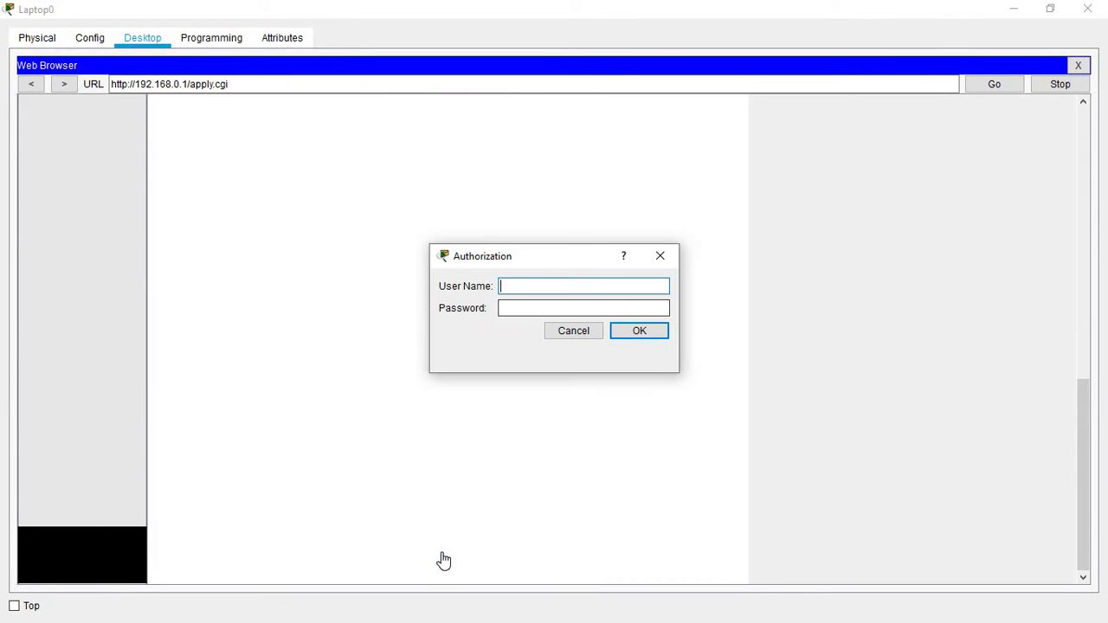
text(admin)
key(Tab)
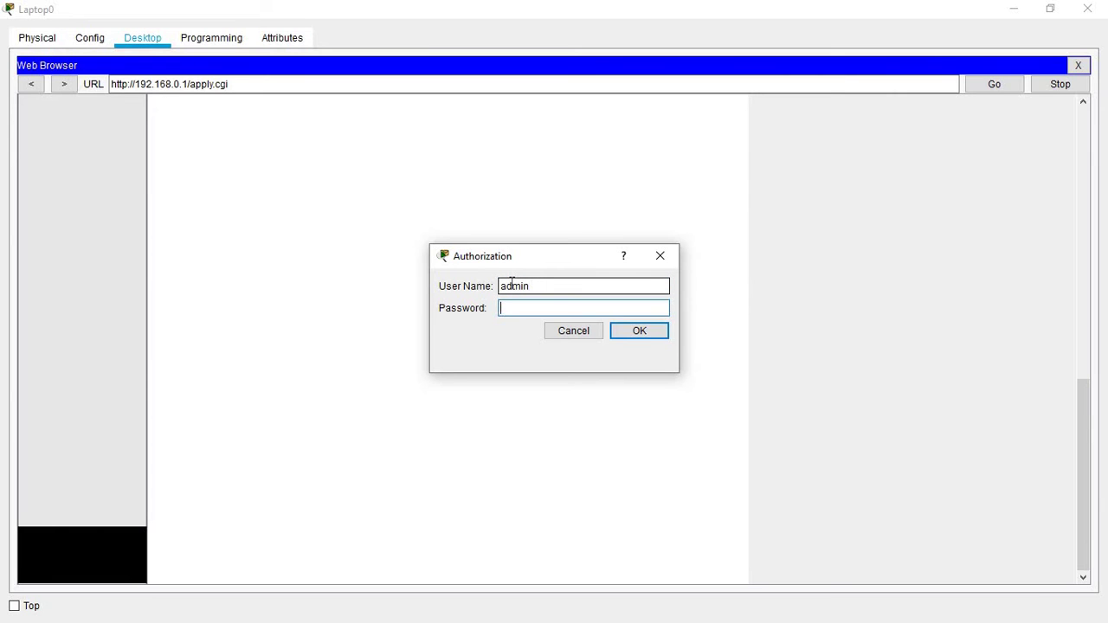
text(admin)
key(Return)
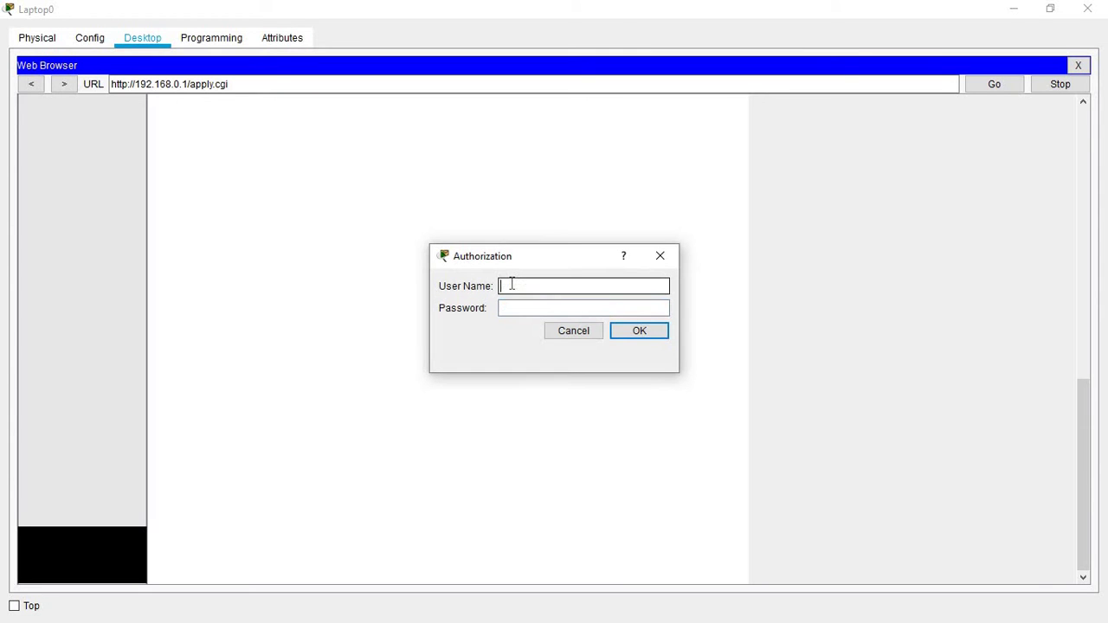
text(admin)
click(516, 307)
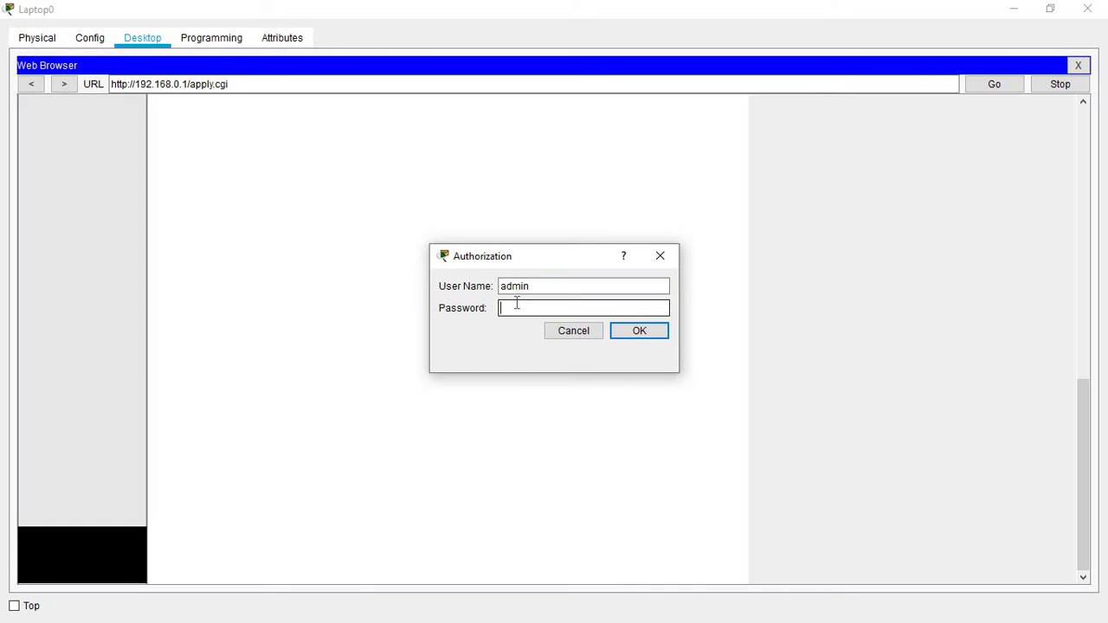
text(admin)
key(Return)
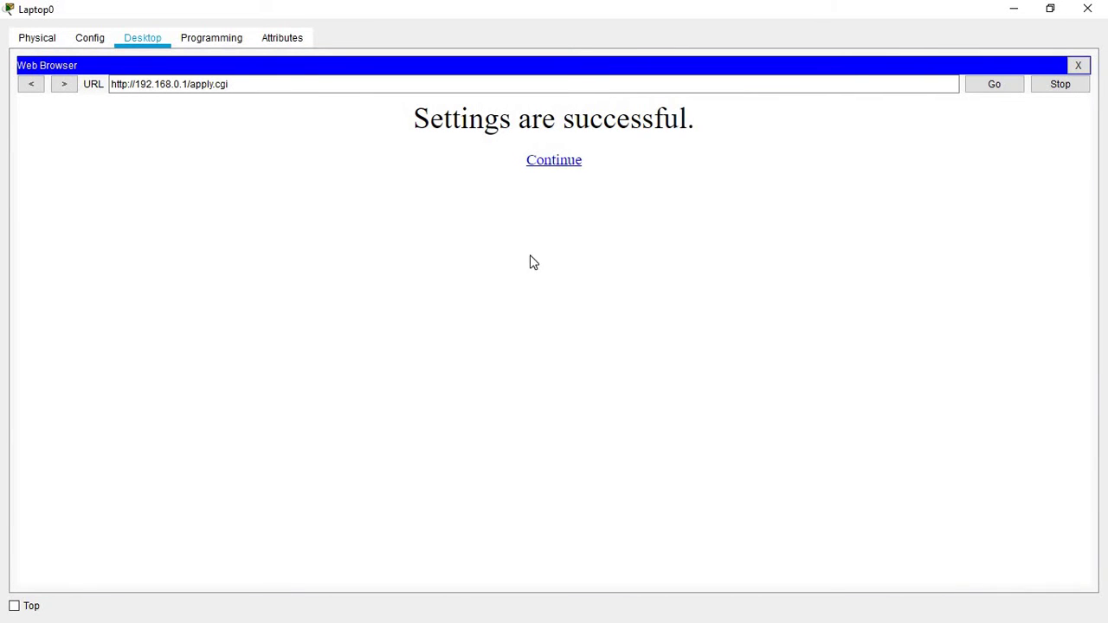
click(550, 163)
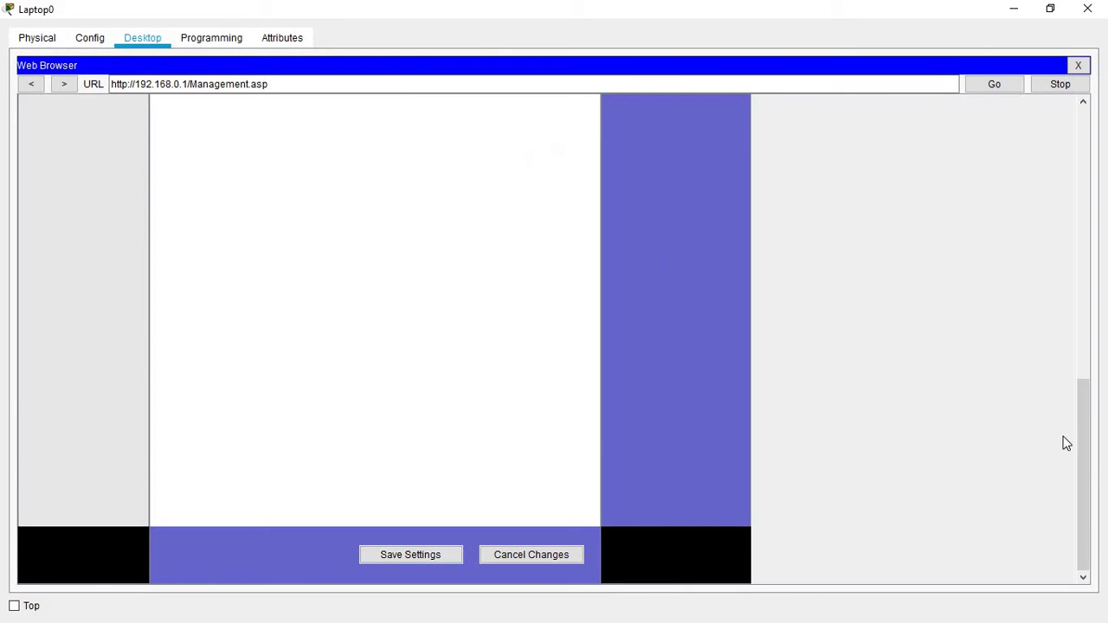
Go back to the Basic Setup page and expand the Internet Connection Type list.
drag(1086, 459, 1056, 155)
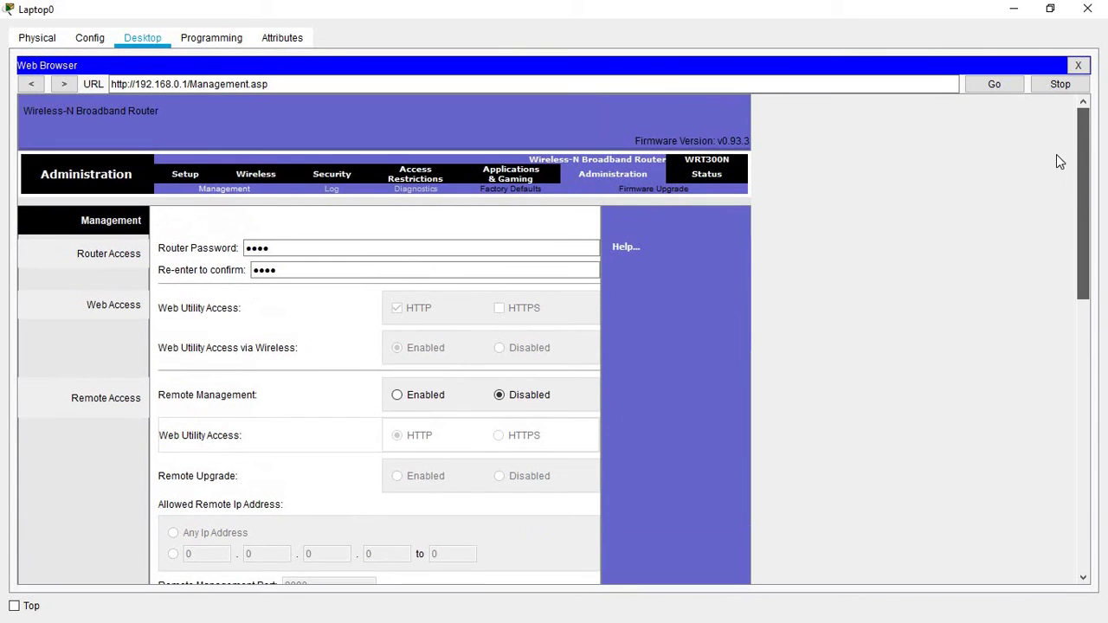
click(185, 176)
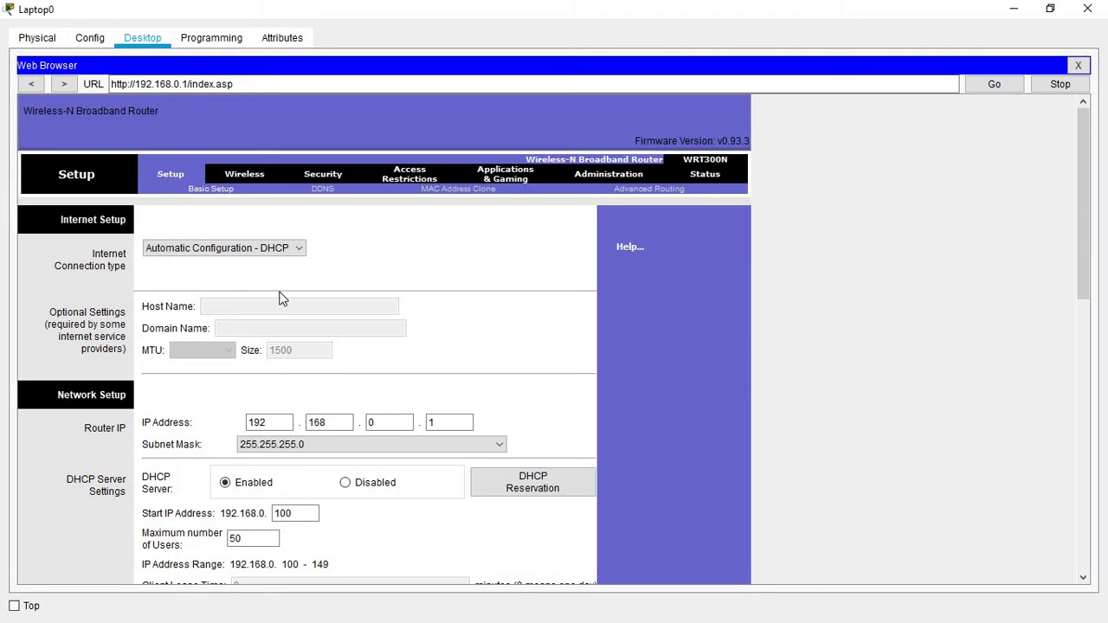
click(299, 246)
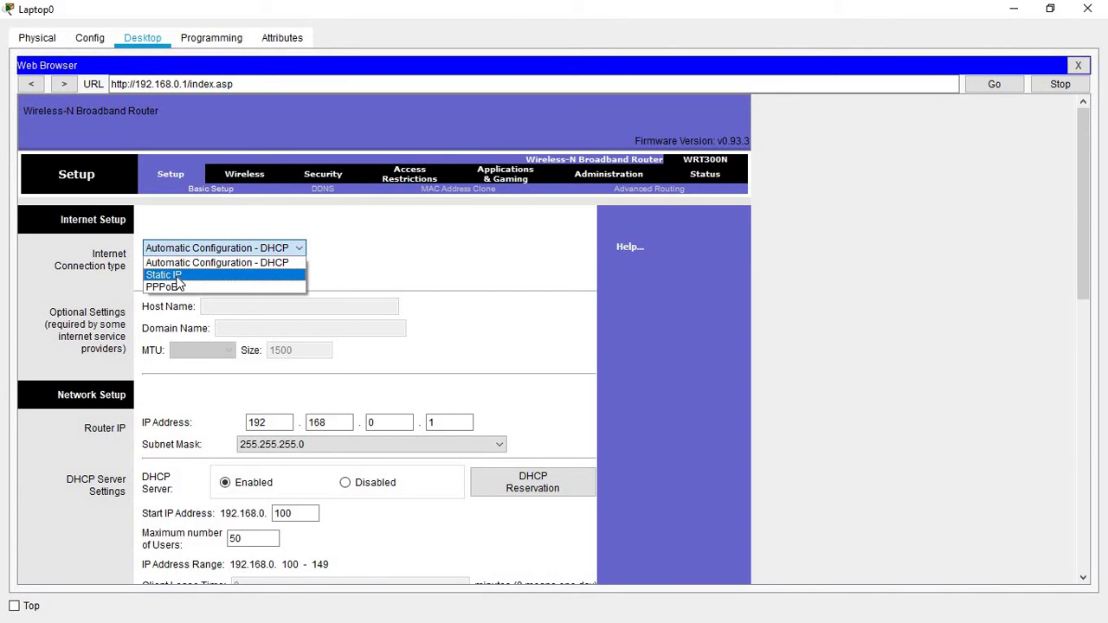
Choose Static IP and enter the internet IP address 192.168.10.10.
click(177, 275)
click(257, 303)
key(BackSpace)
text(192)
click(308, 308)
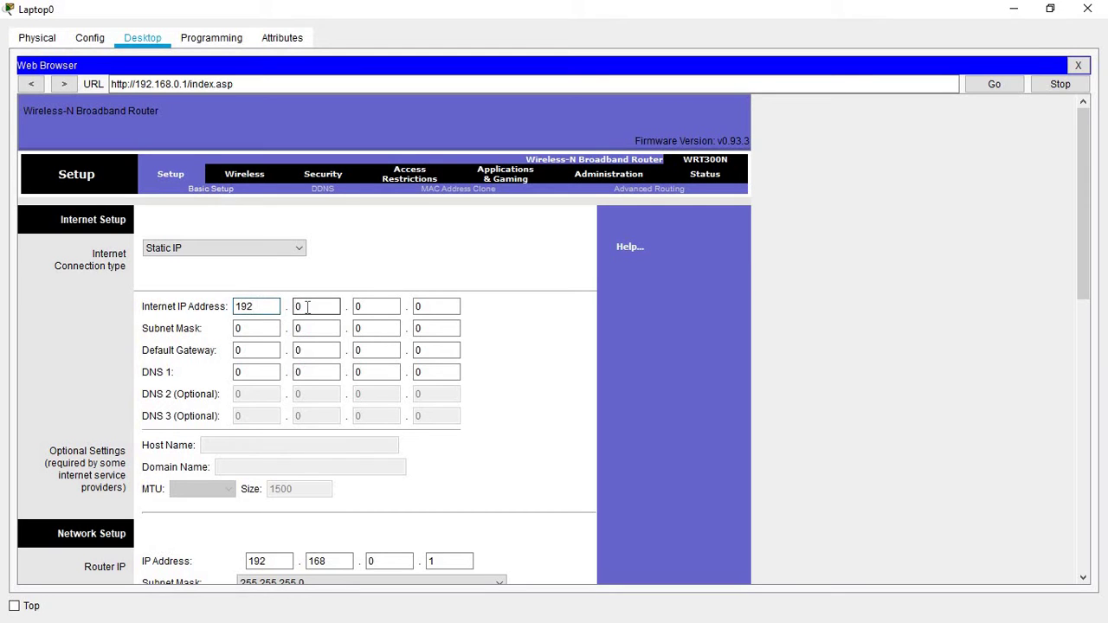
text(168)
click(376, 304)
text(10)
click(419, 307)
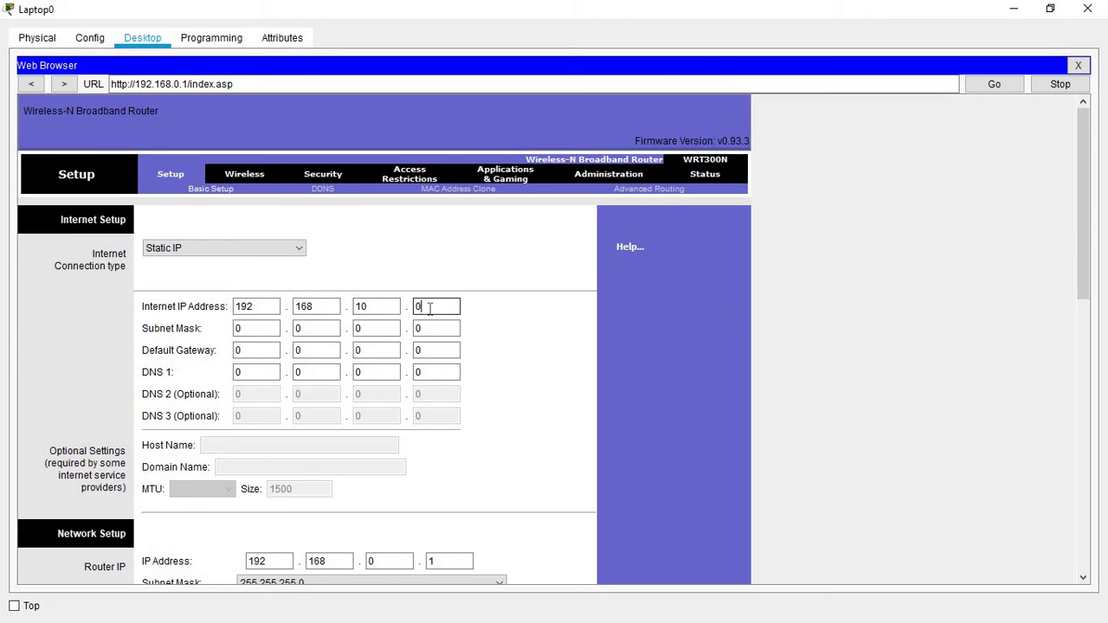
text(10)
Enter subnet mask 255.255.255.0 and default gateway 192.168.10.1.
click(261, 326)
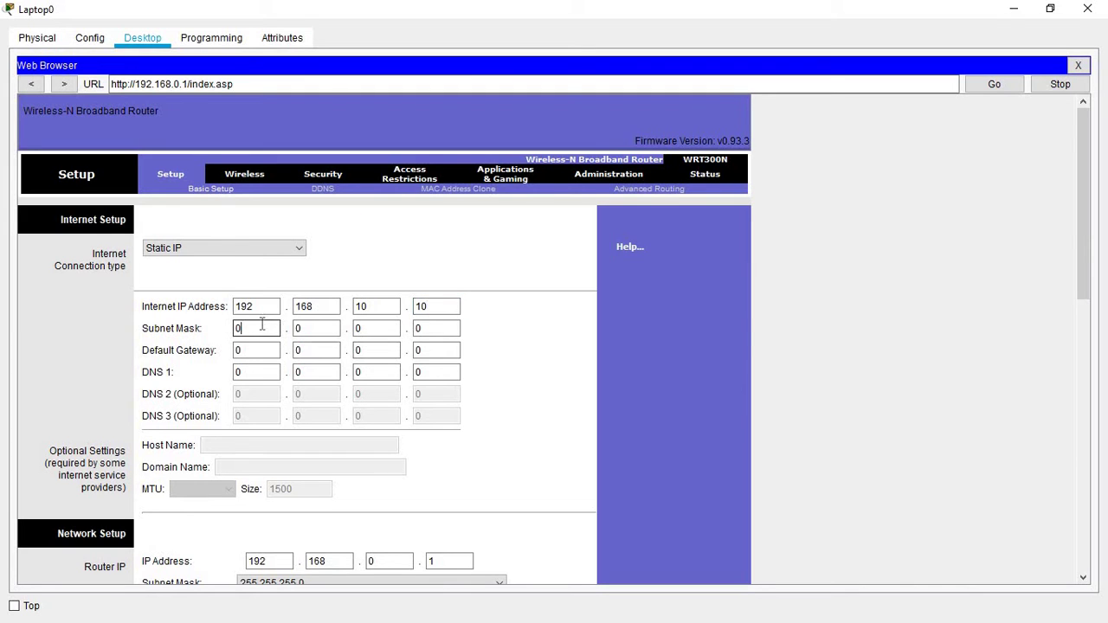
click(316, 328)
key(BackSpace)
text(255)
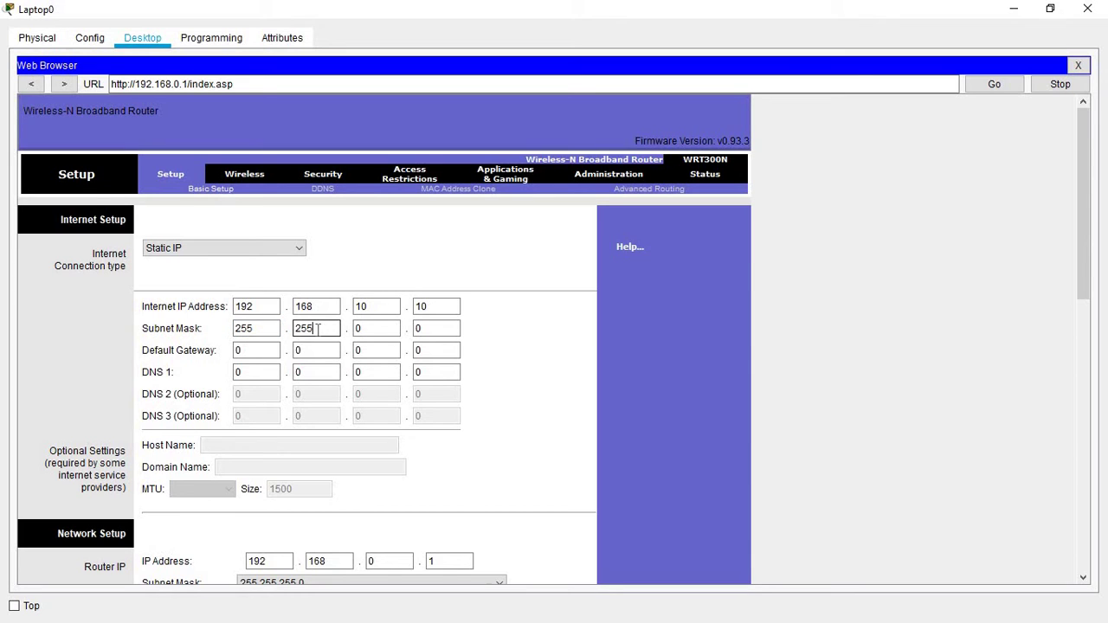
click(365, 328)
text(255)
click(255, 353)
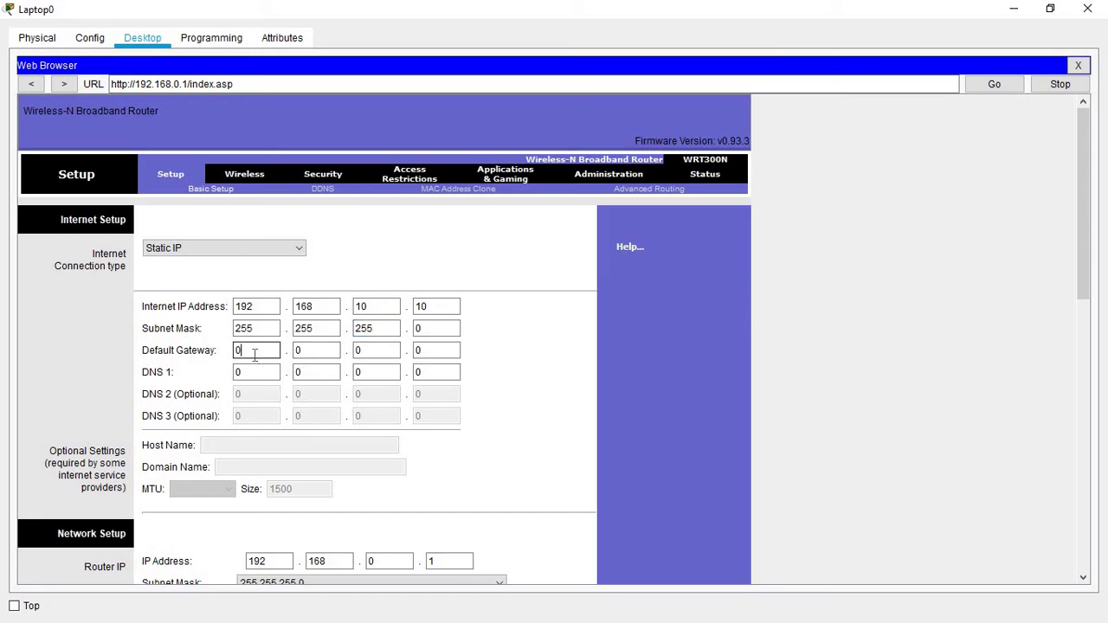
text(192)
click(310, 355)
click(310, 356)
text(168)
click(370, 355)
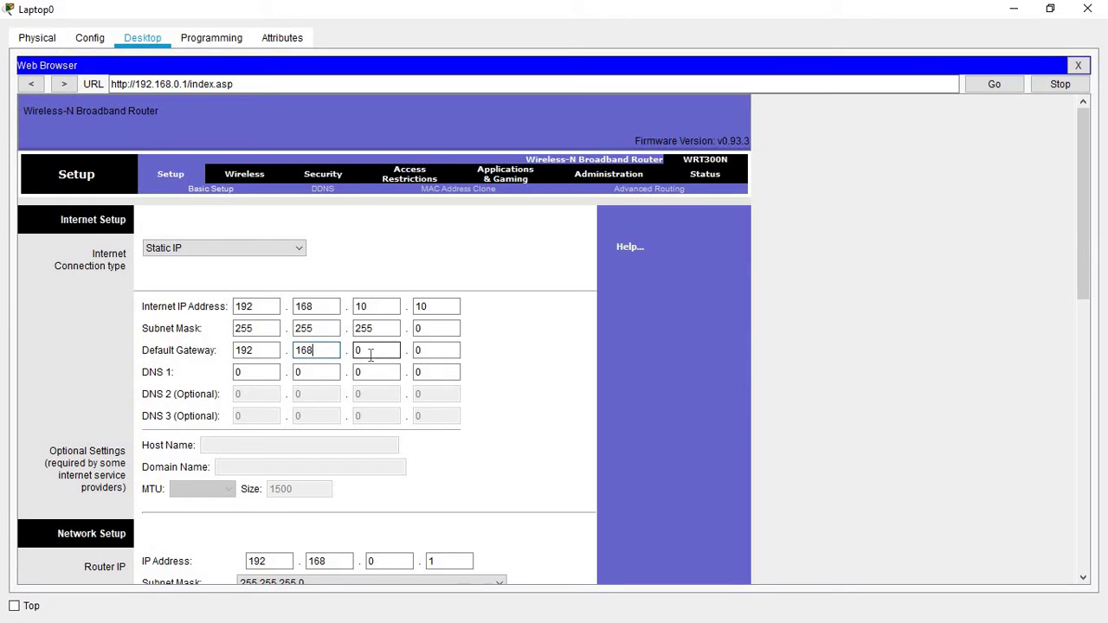
text(10)
click(439, 355)
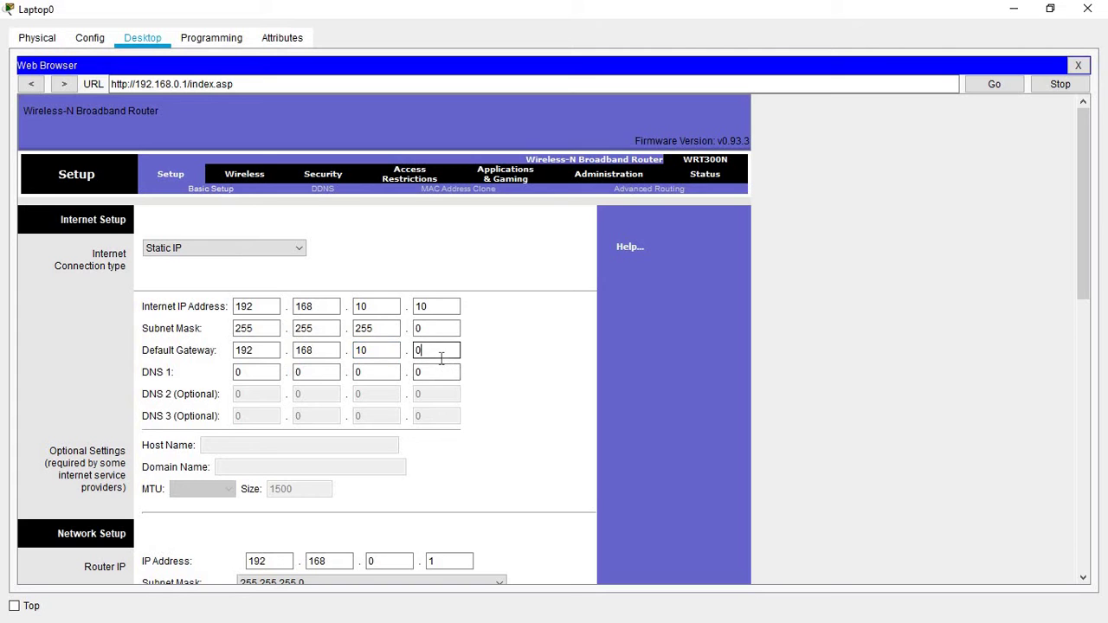
text(1)
Save the static internet settings, continue, and minimize Laptop0 to show the topology.
drag(1084, 127, 1051, 461)
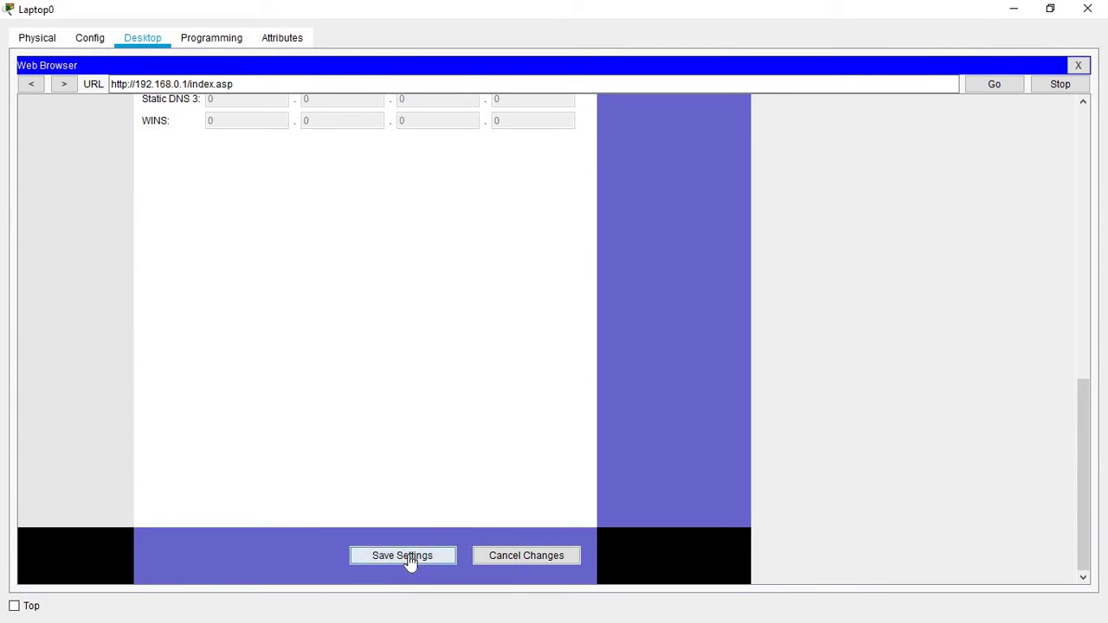
click(409, 558)
drag(1083, 442, 1033, 181)
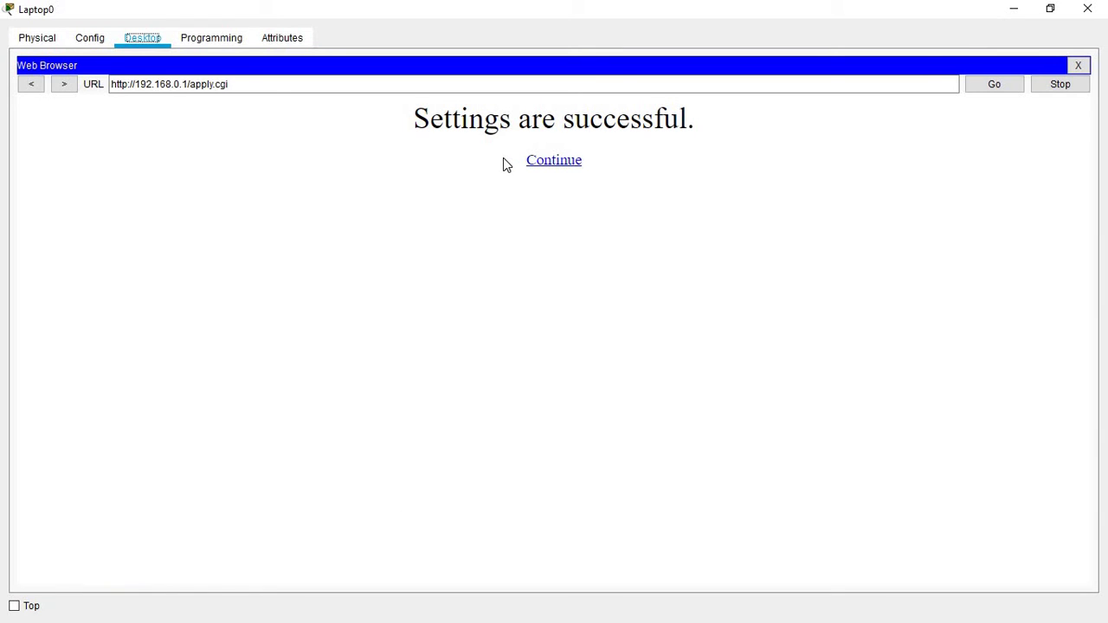
click(570, 163)
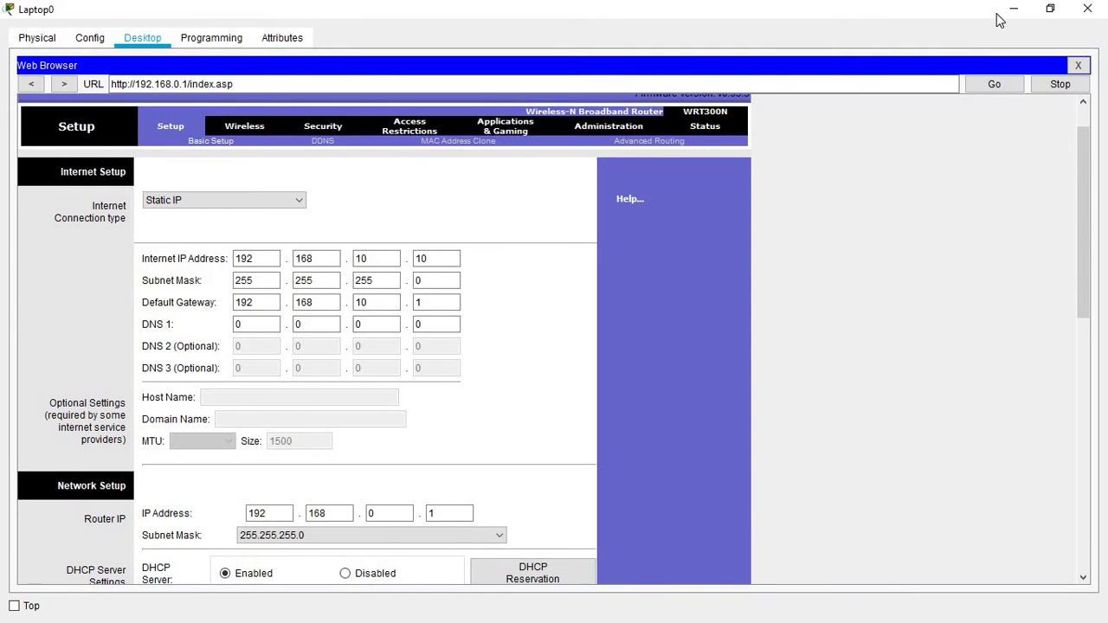
click(1013, 10)
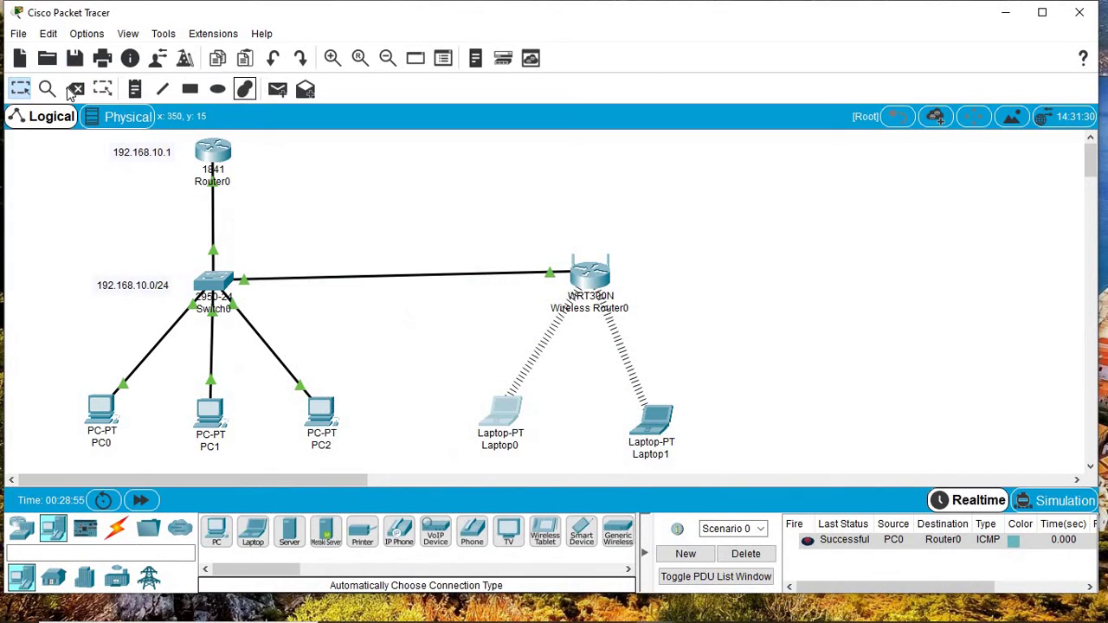
Add notes 192.168.10.10, 192.168.20.1 and 192.168.20.0/24 around the wireless router.
click(162, 89)
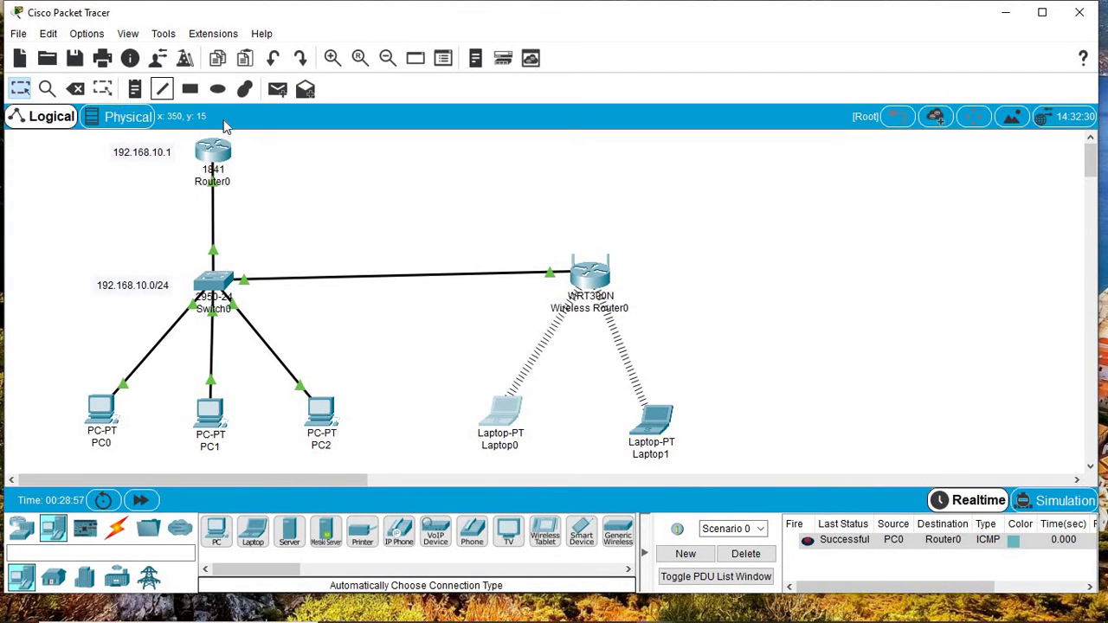
click(134, 89)
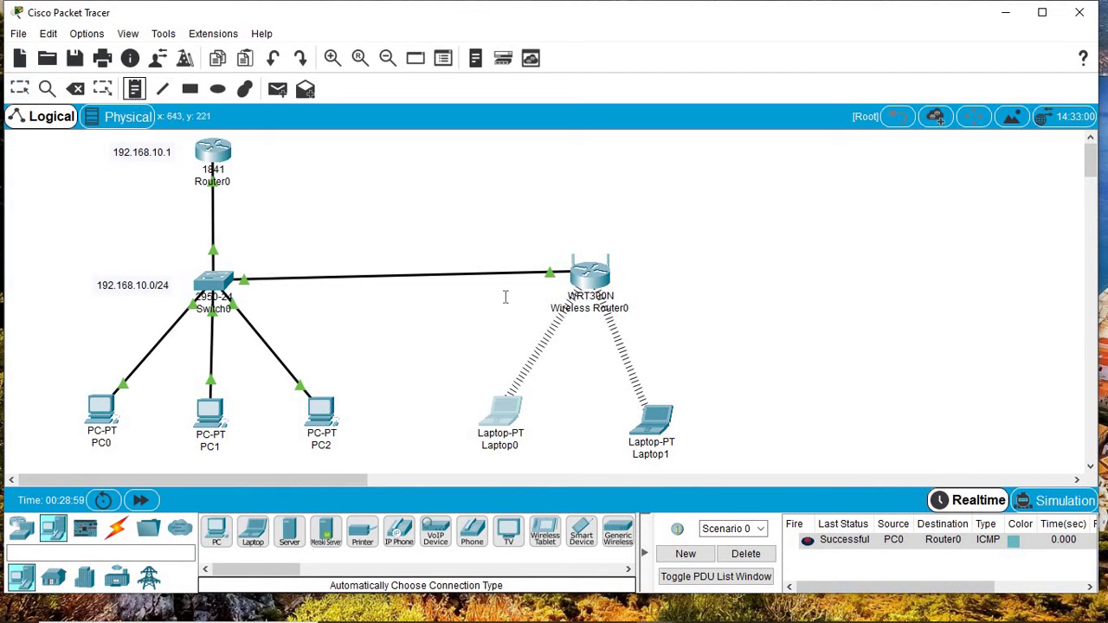
click(462, 260)
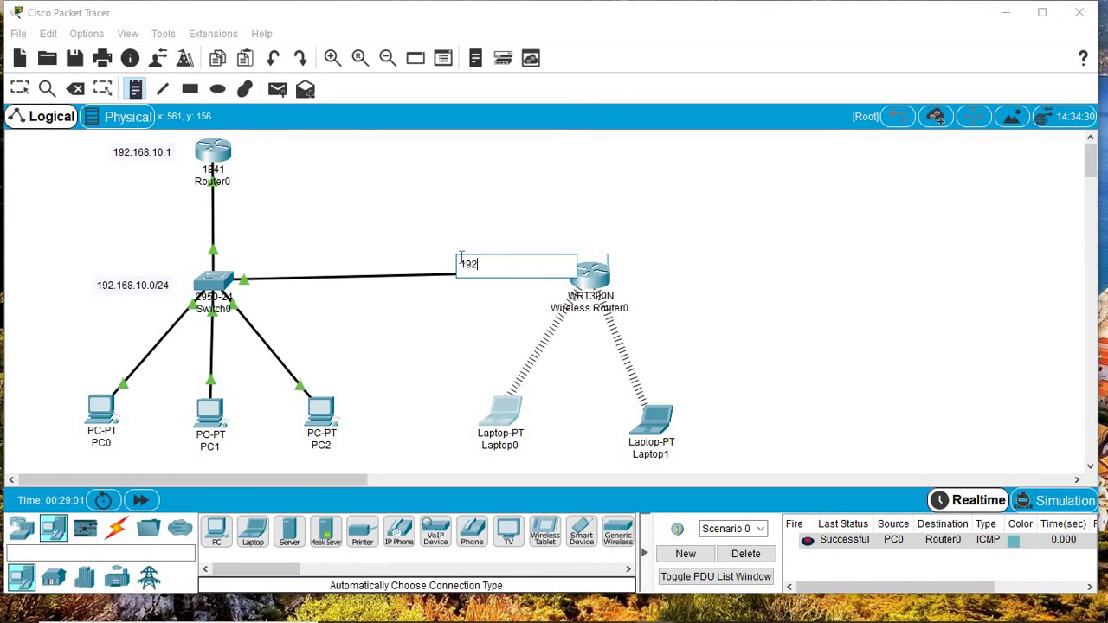
text(192.168.10)
click(625, 279)
text(192.168.20.1)
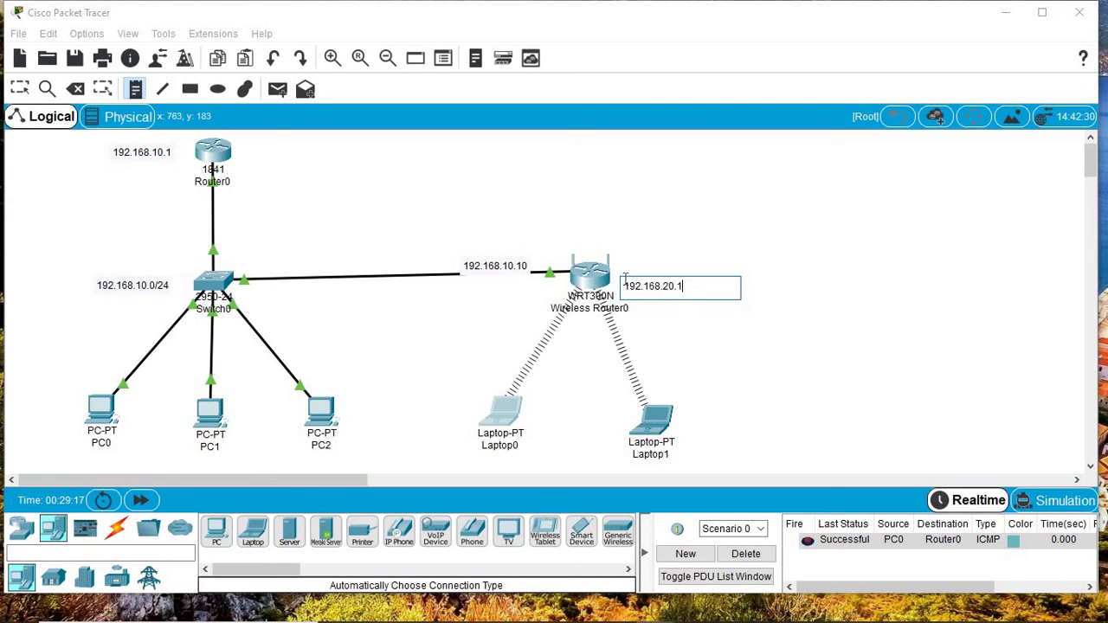
click(425, 352)
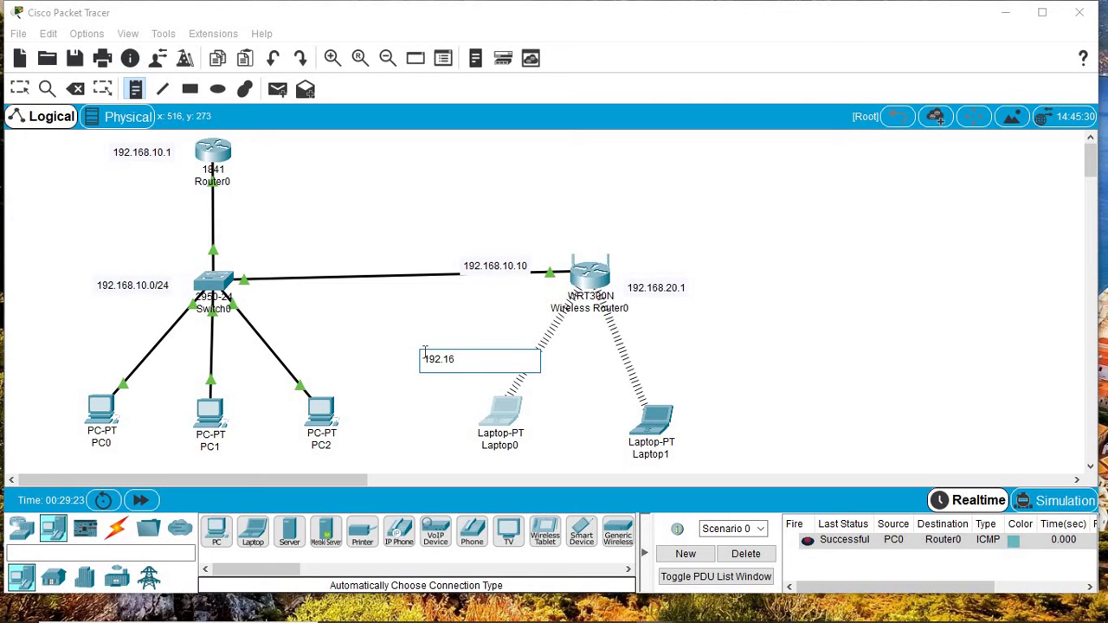
text(192.168.20.0/24)
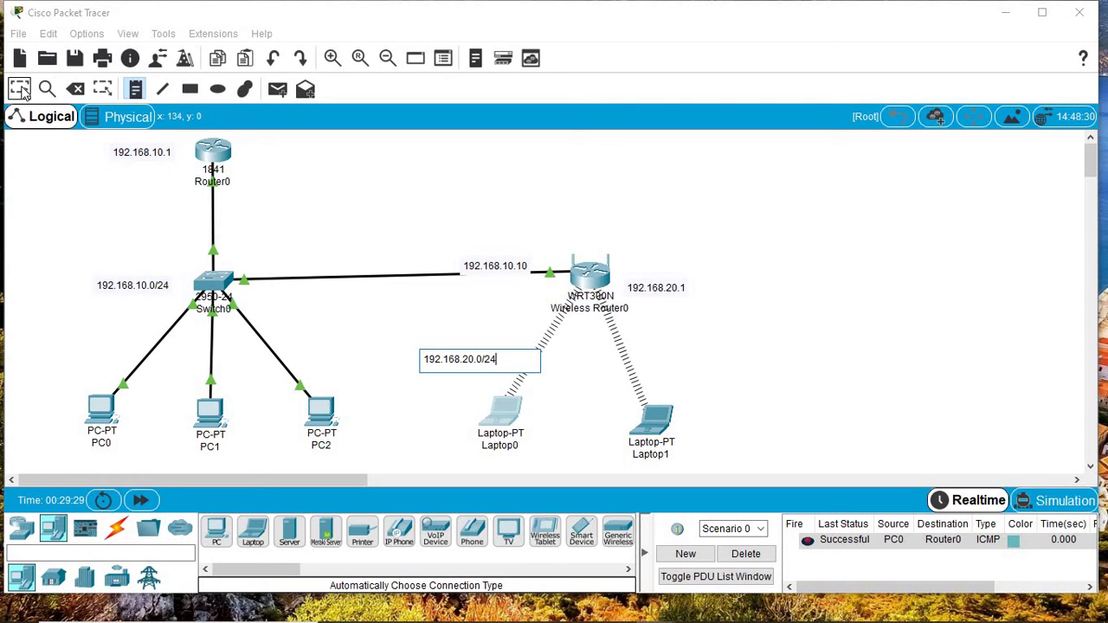
click(20, 90)
Nudge the three address notes into place and move Laptop1 closer to Laptop0.
drag(483, 360, 485, 349)
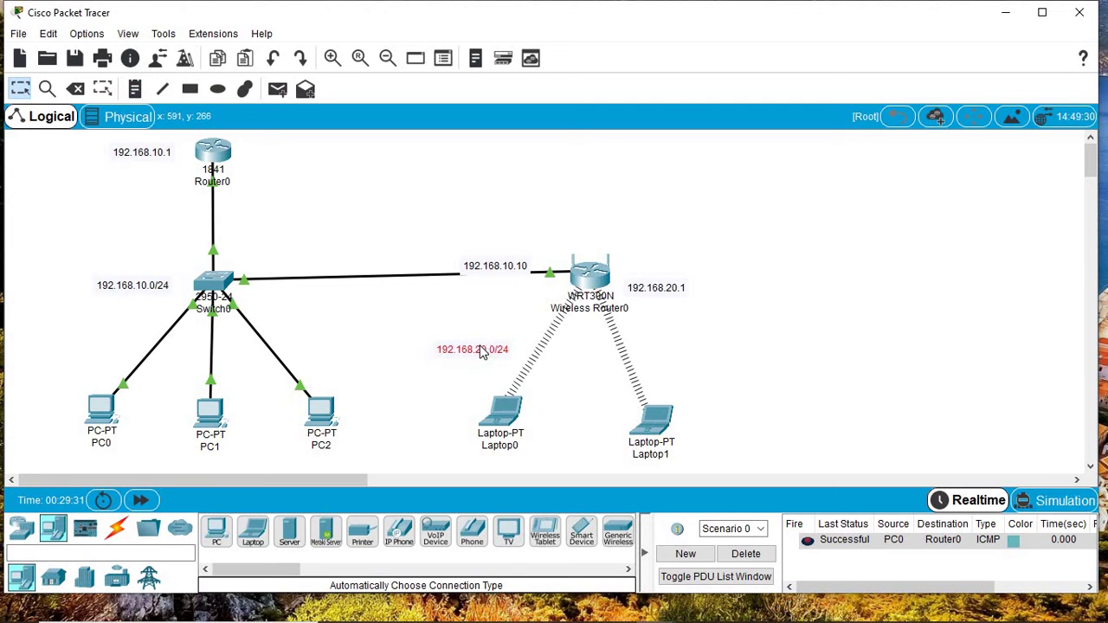
drag(490, 263, 495, 252)
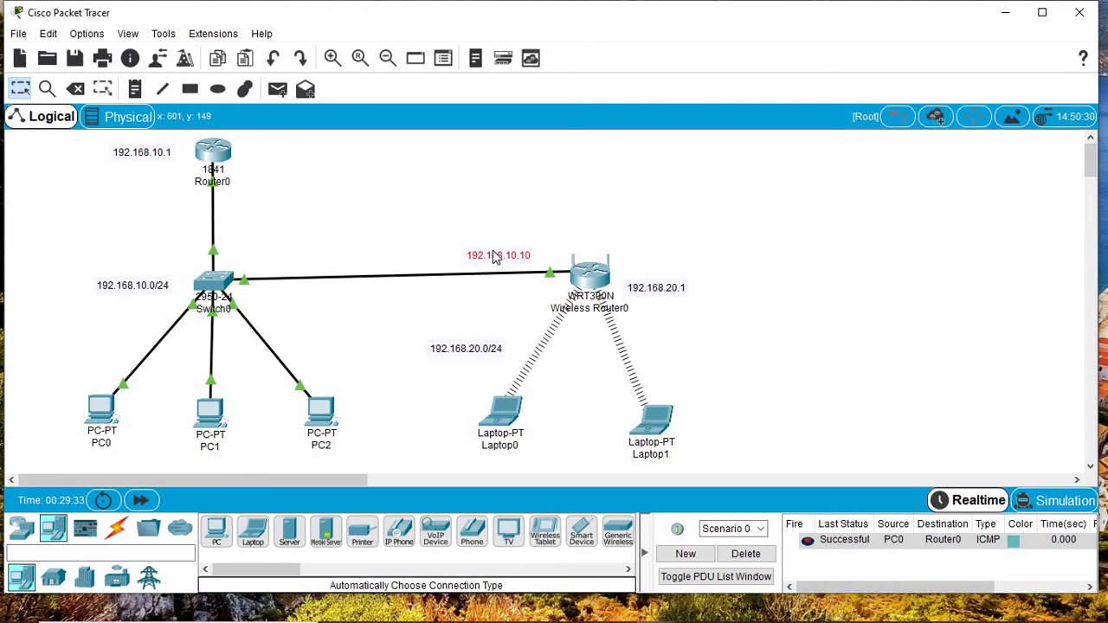
drag(653, 430, 606, 423)
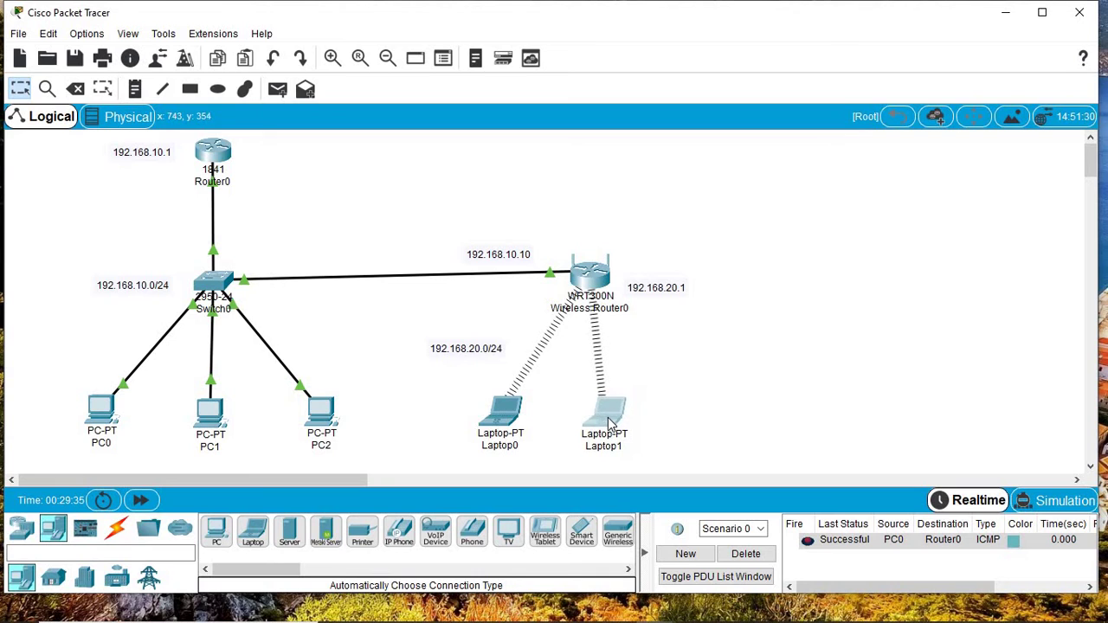
drag(660, 281, 658, 268)
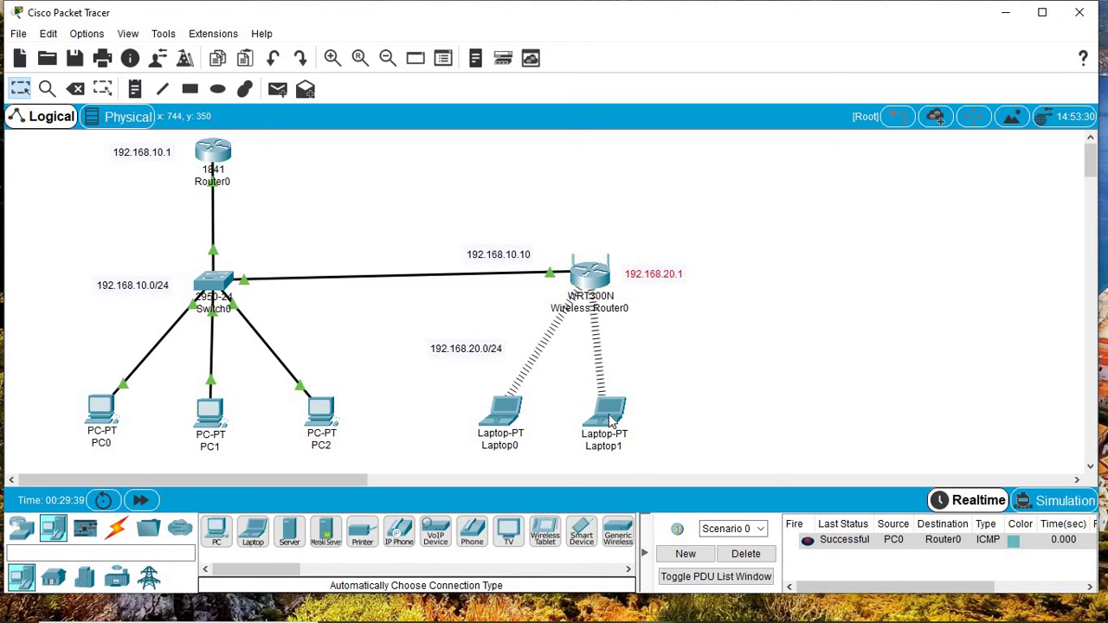
Bring Laptop0's browser back from the taskbar and submit the router login.
mouse_move(610, 421)
mouse_move(606, 615)
mouse_move(659, 610)
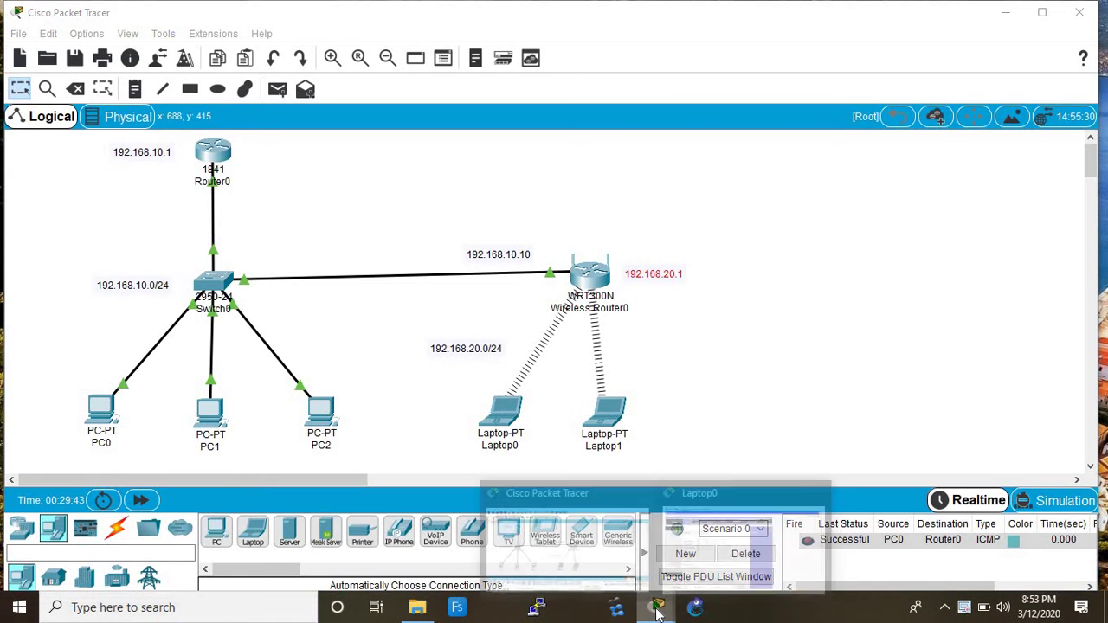
click(712, 554)
key(Return)
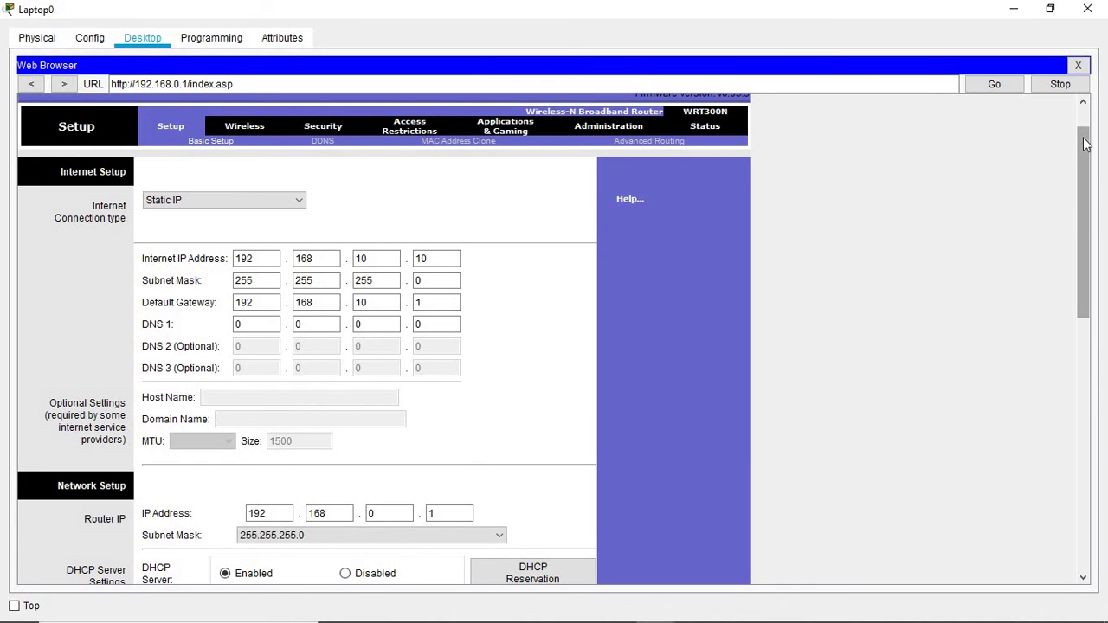
drag(1078, 171, 1073, 220)
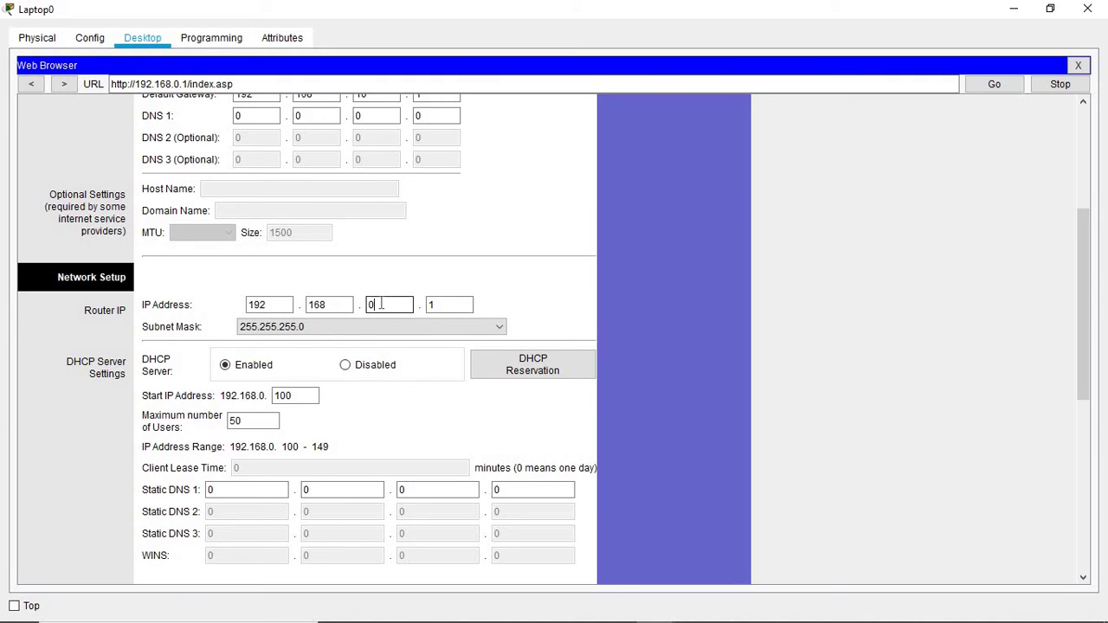
Change the Router IP third octet to 20 (192.168.20.1), save, and minimize Laptop0.
text(2)
drag(1087, 232, 1086, 276)
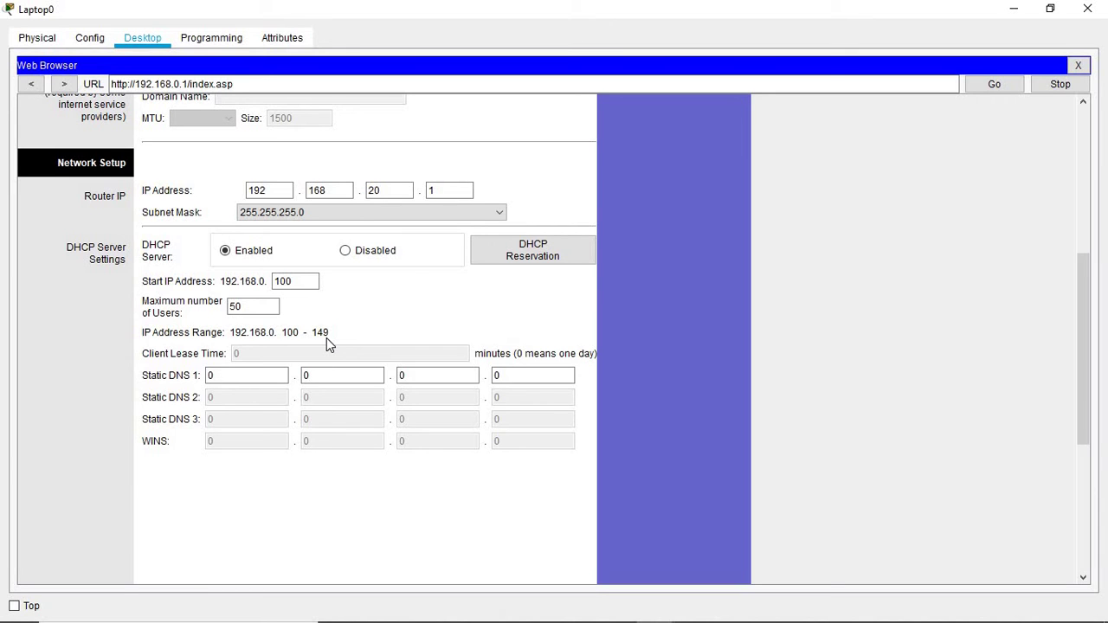
drag(1083, 301, 1068, 472)
click(432, 561)
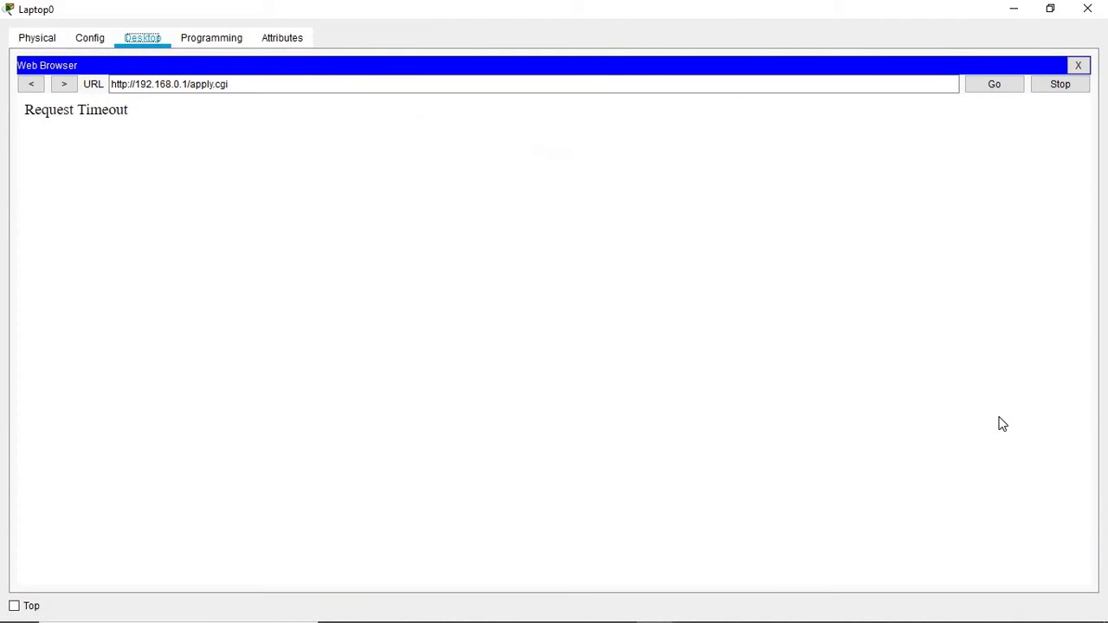
click(1012, 8)
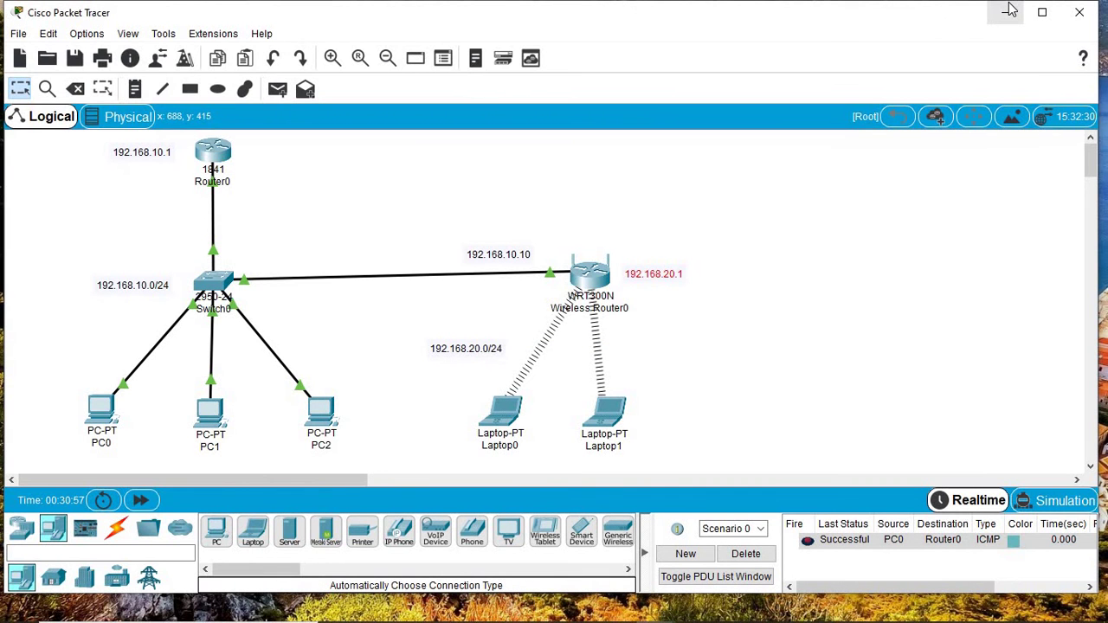
Toggle Laptop0's IP Configuration Static then DHCP to obtain 192.168.20.100, gateway 192.168.20.1.
click(506, 417)
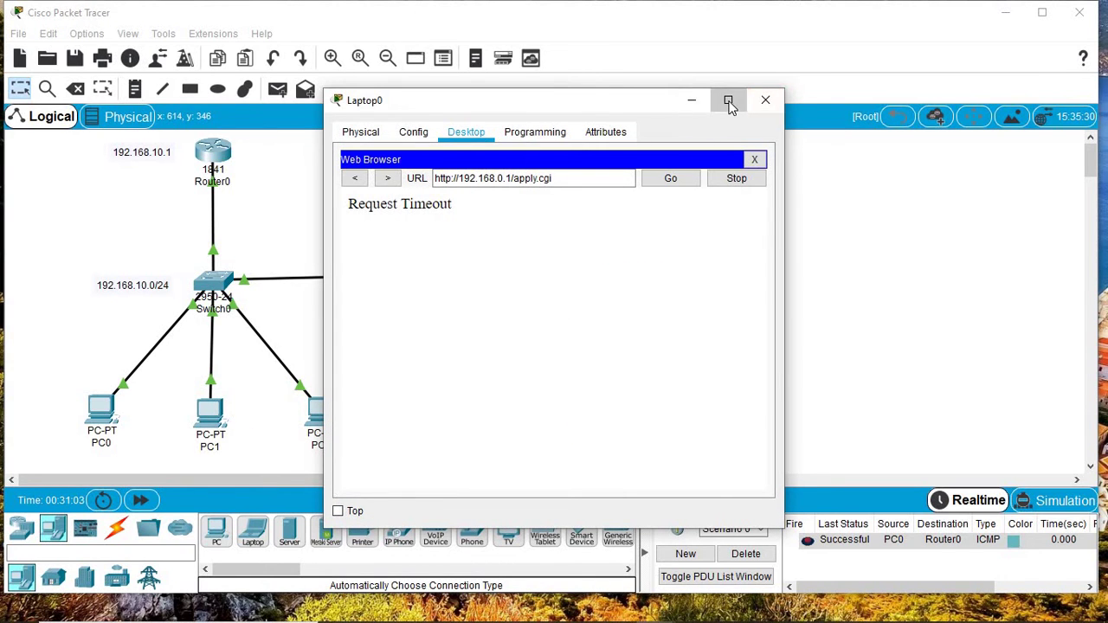
click(728, 101)
click(1079, 66)
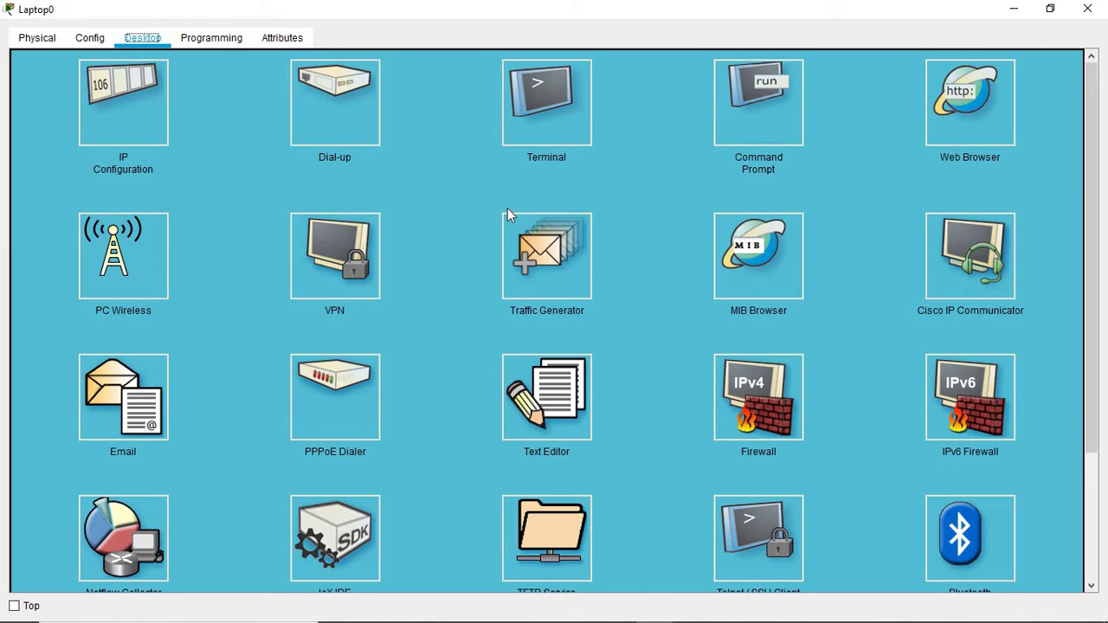
click(124, 104)
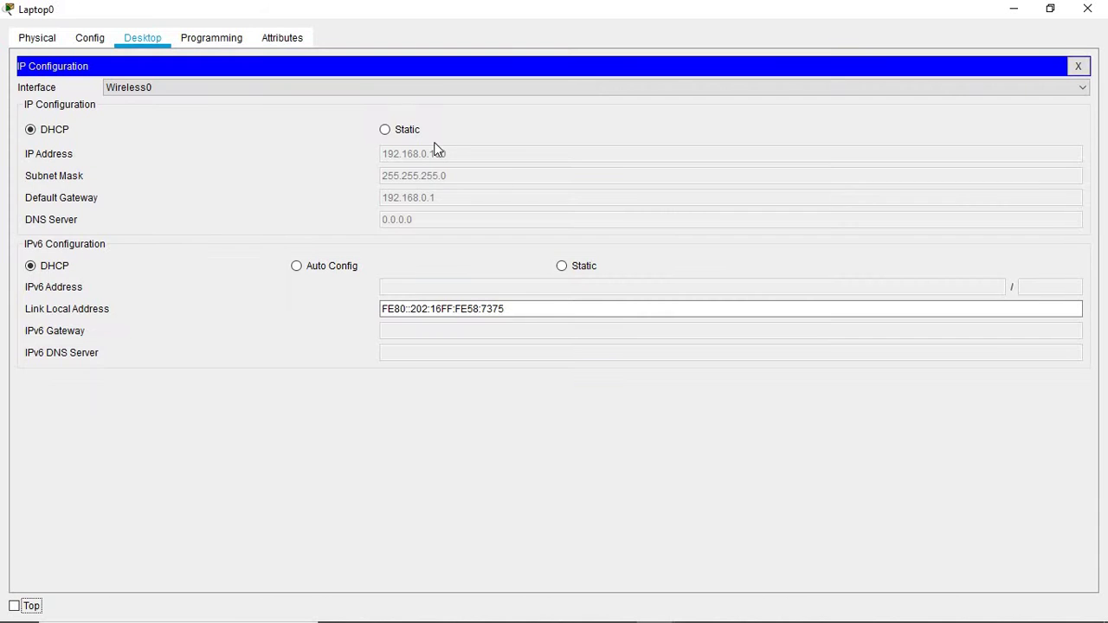
click(384, 130)
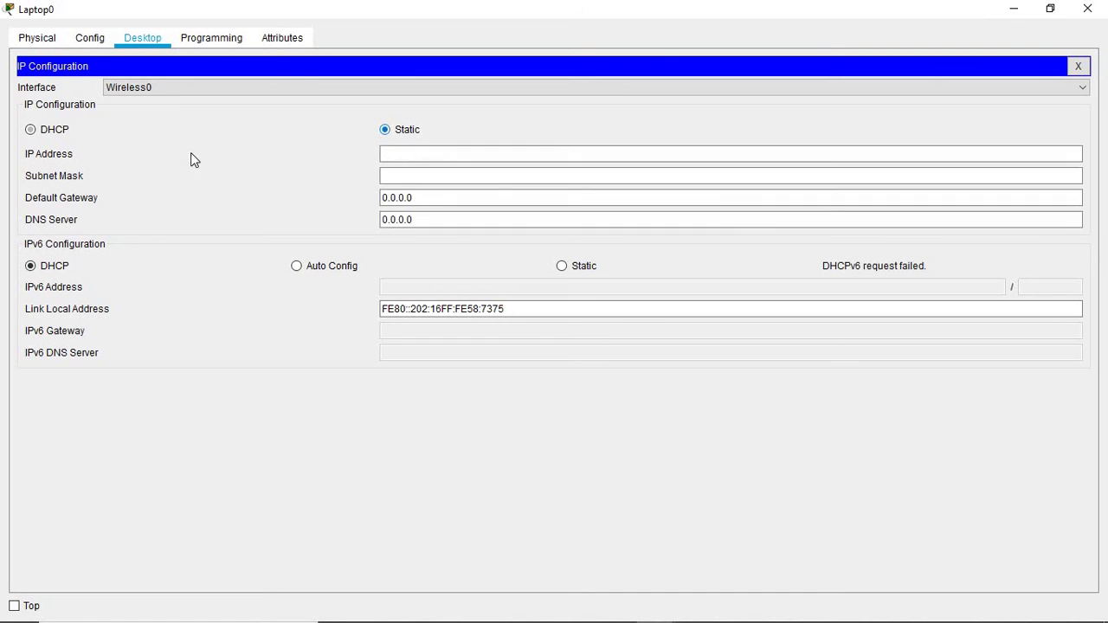
click(30, 130)
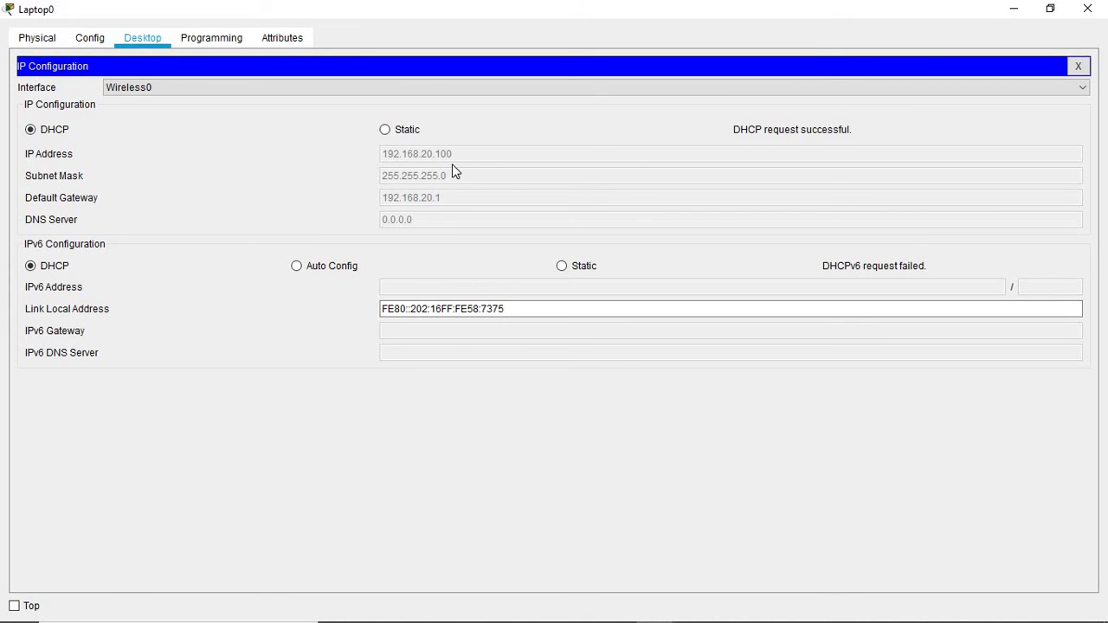
click(1078, 67)
click(1088, 6)
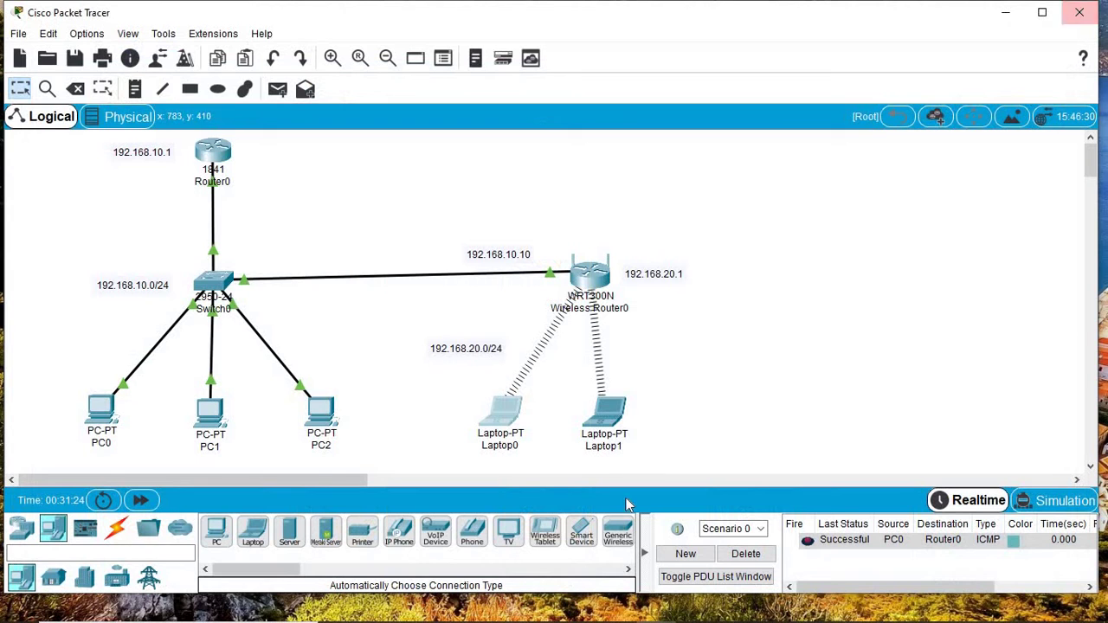
Toggle Laptop1's IP Configuration Static then DHCP to obtain 192.168.20.101, gateway 192.168.20.1.
click(599, 418)
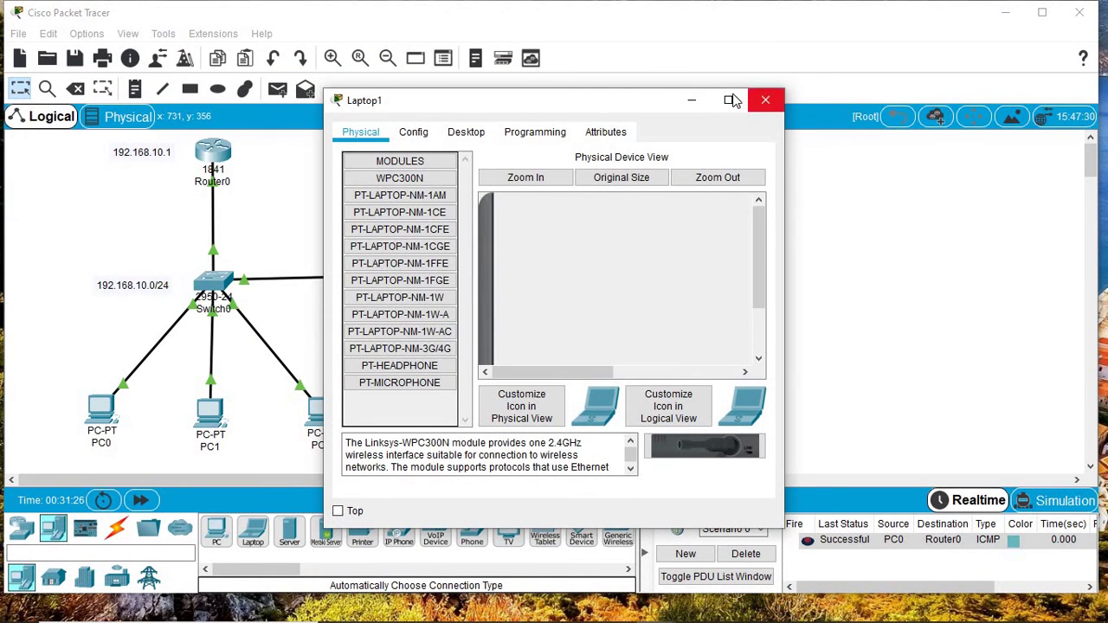
click(727, 100)
click(130, 39)
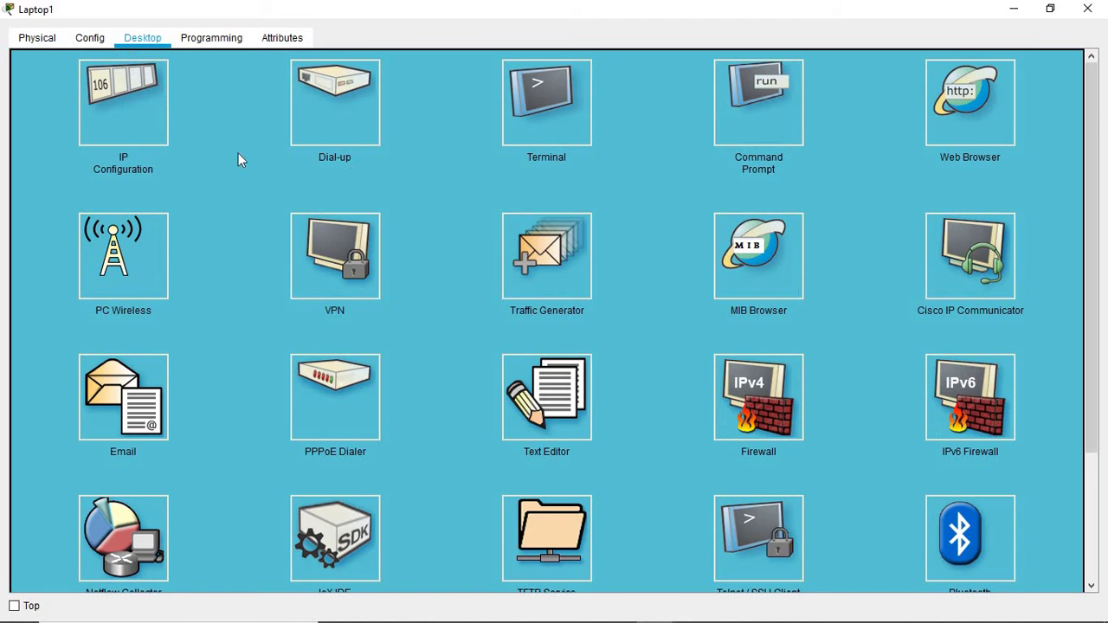
click(155, 125)
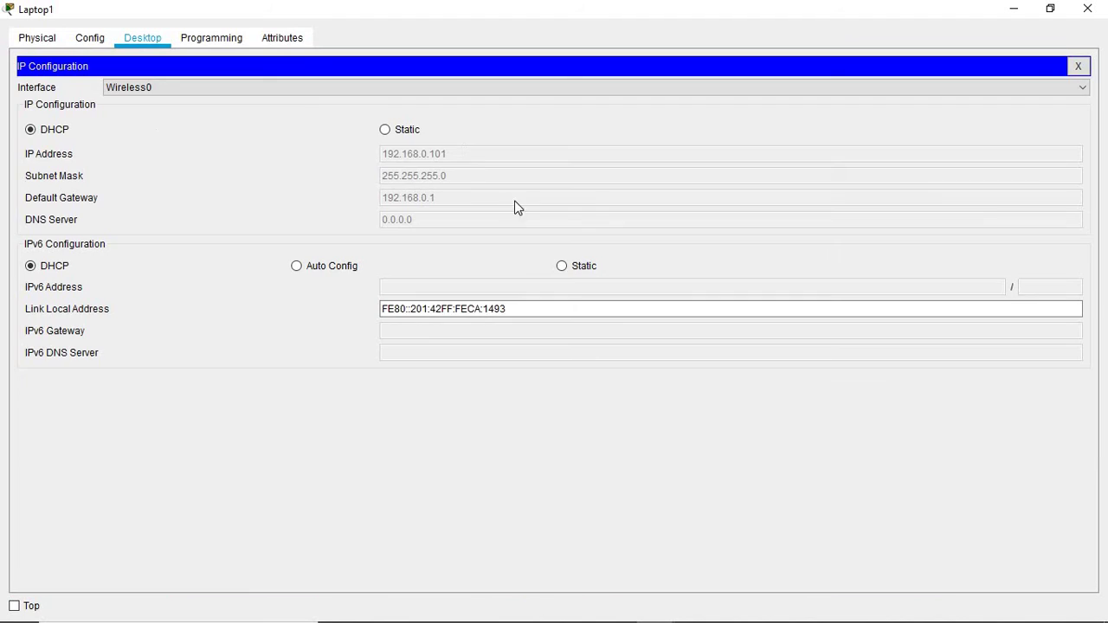
click(384, 132)
click(30, 131)
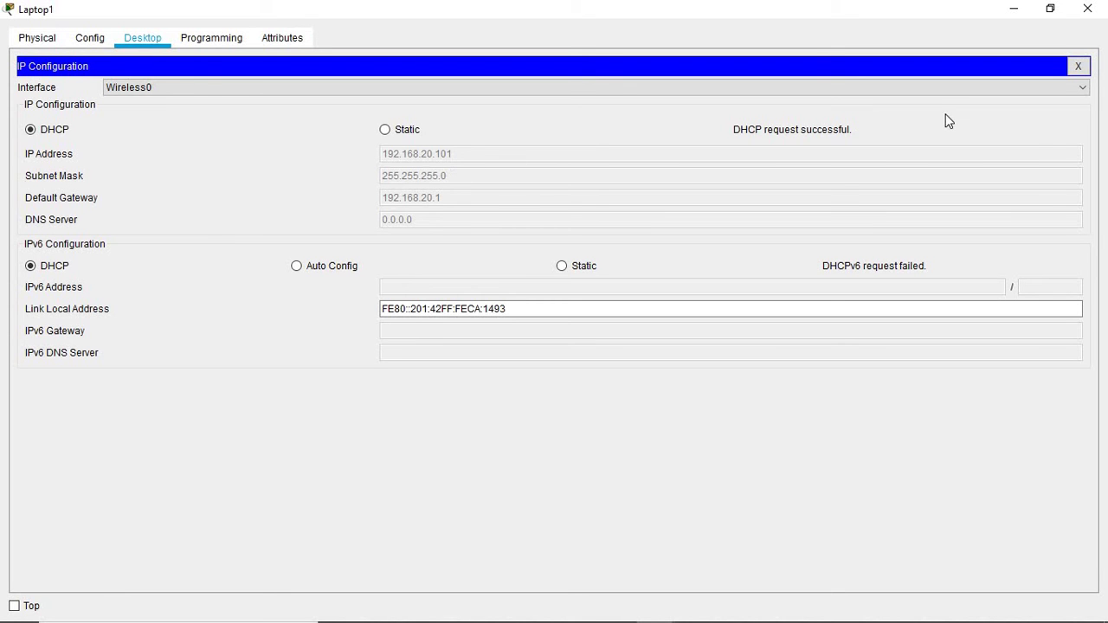
click(1078, 66)
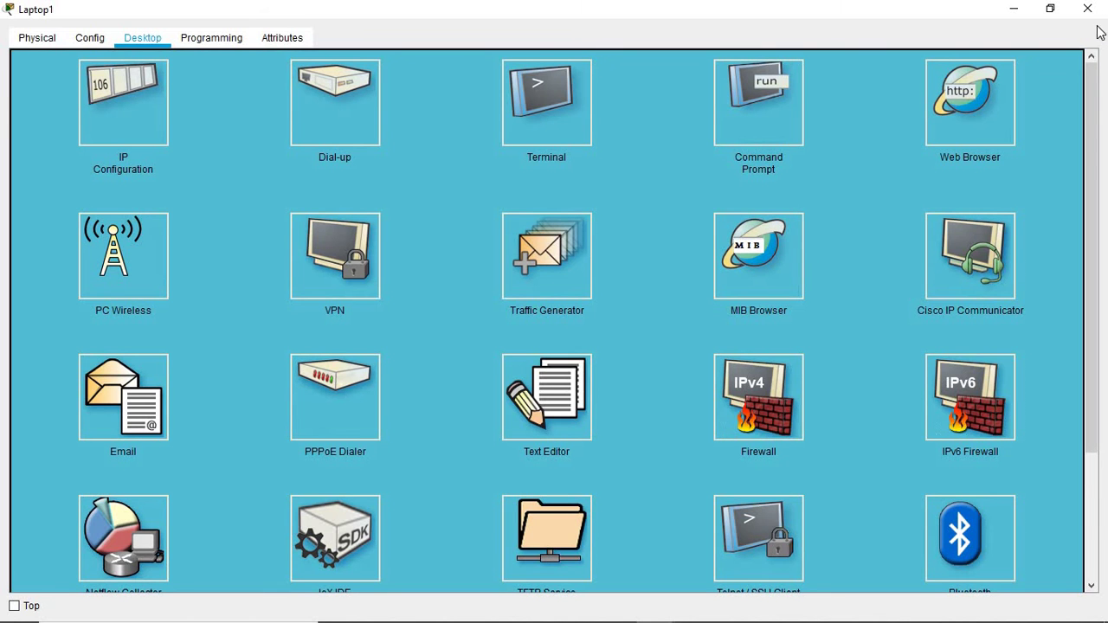
click(1088, 10)
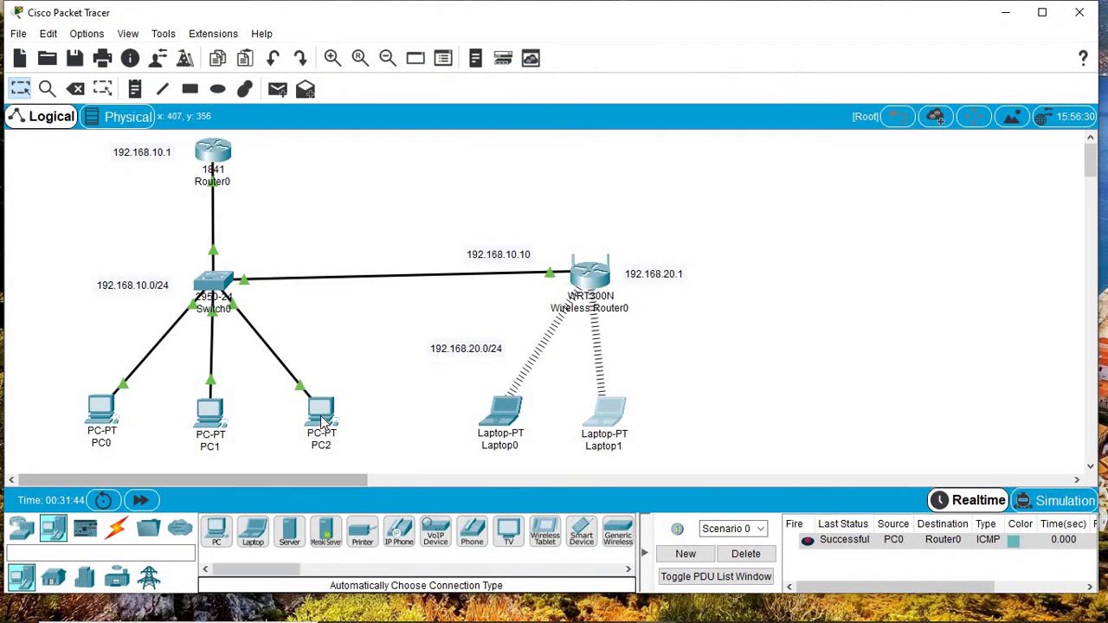
Open Laptop0's web browser and load the router at 192.168.20.1.
click(499, 421)
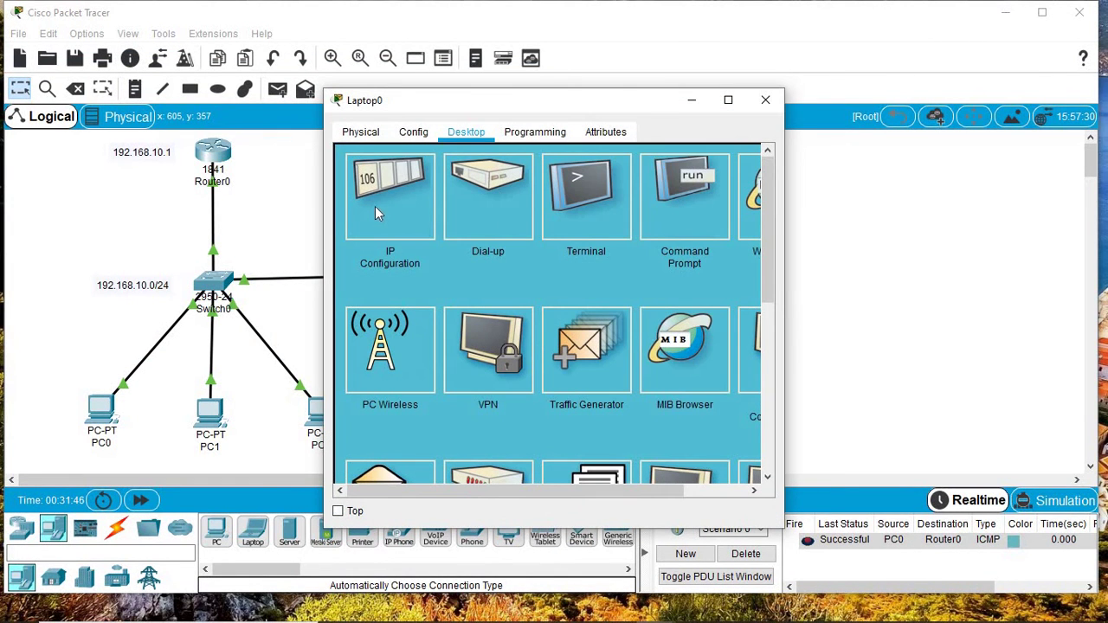
click(728, 100)
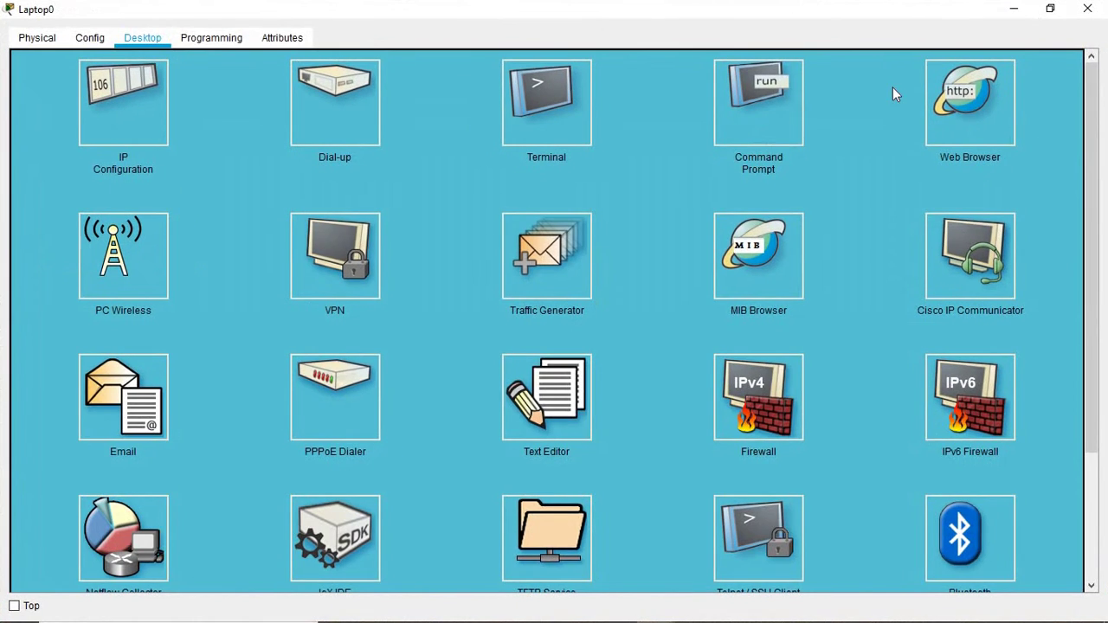
click(961, 100)
click(134, 83)
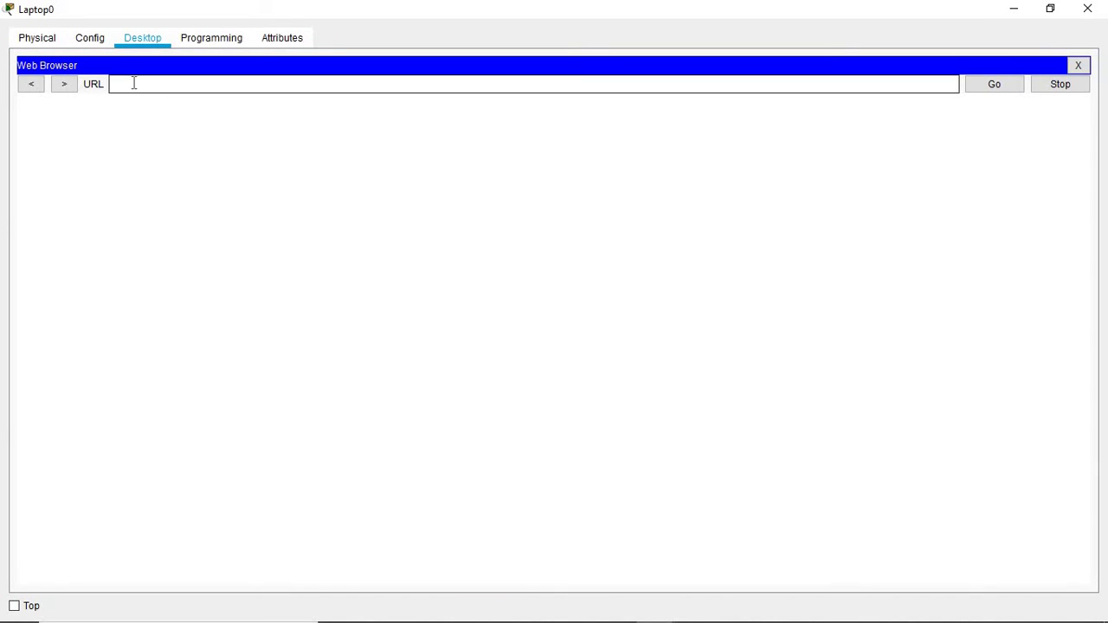
text(192.168.20.1)
key(Return)
Log in as admin with the router password and scroll through the Basic Setup page.
text(admin)
key(Tab)
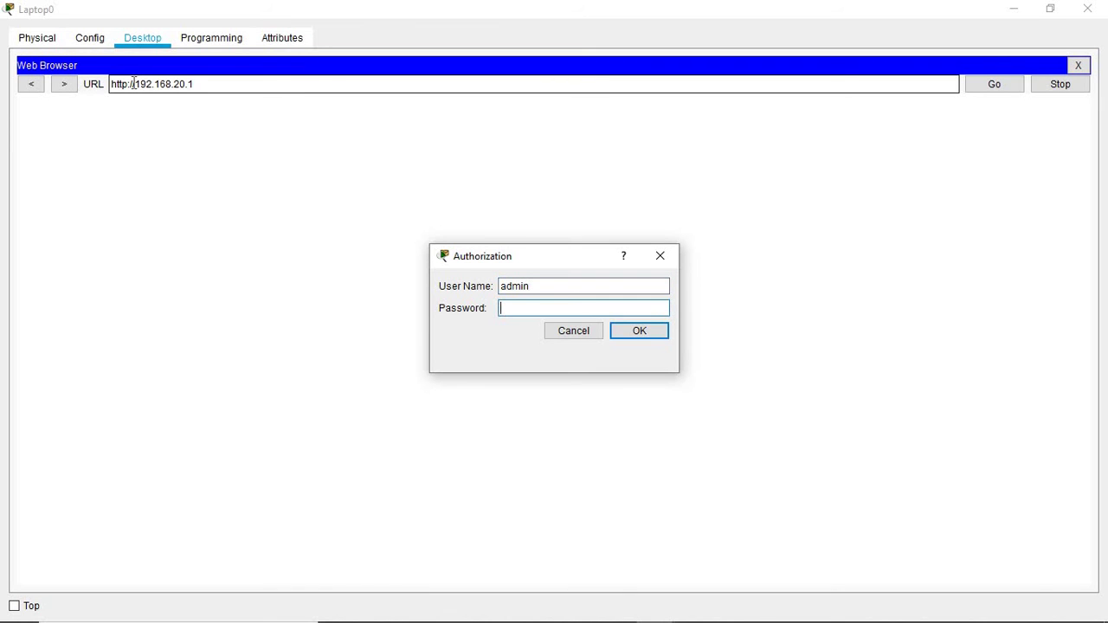
text(admin)
key(Return)
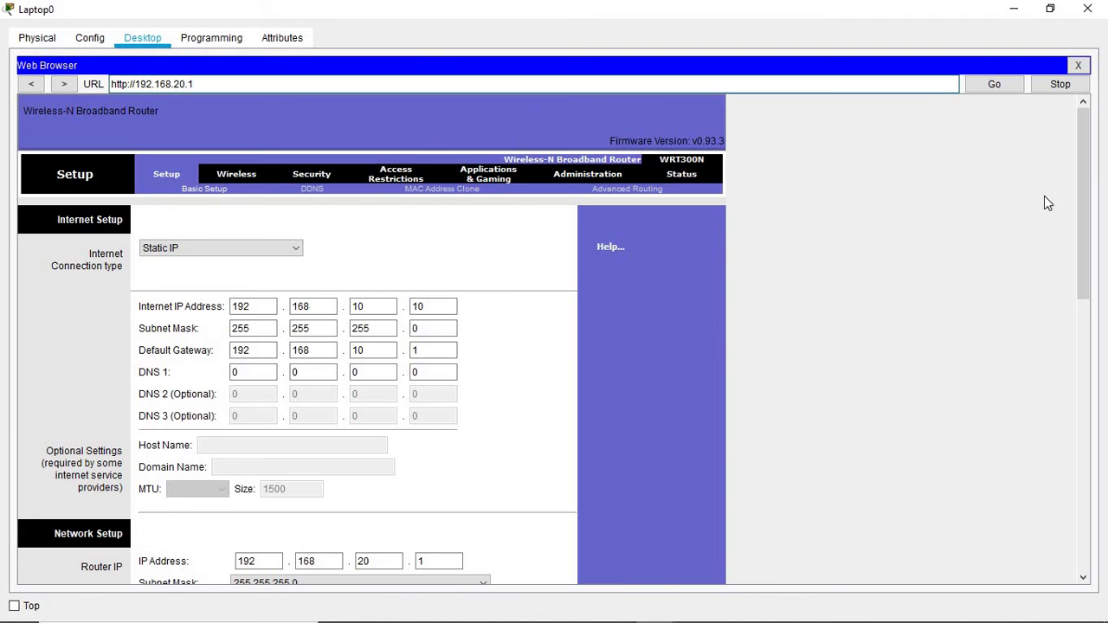
drag(1087, 126, 1042, 262)
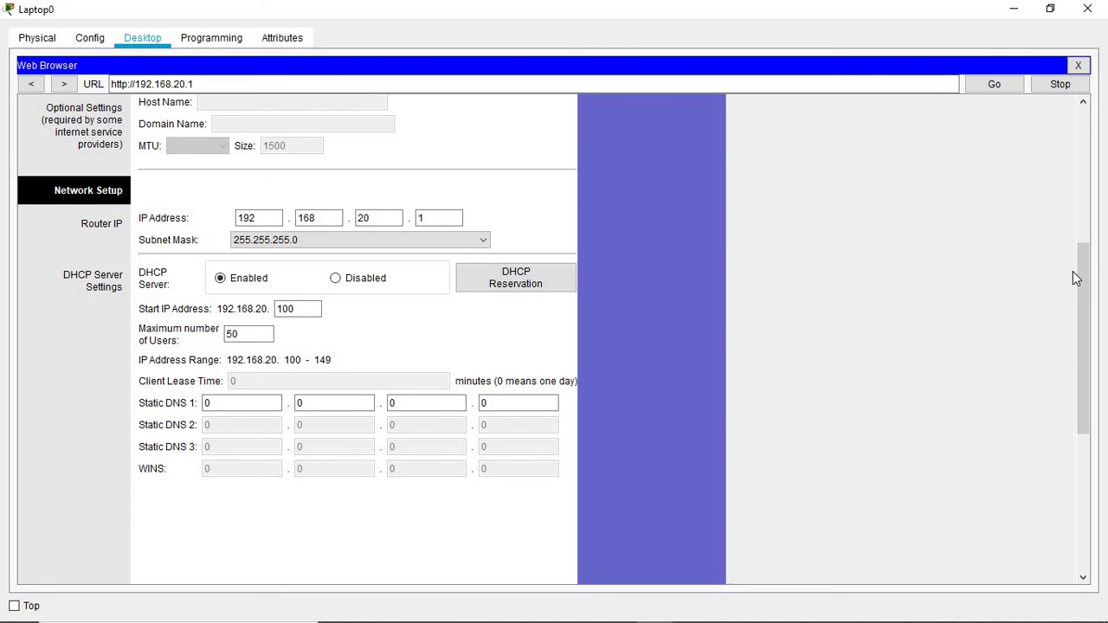
click(1087, 163)
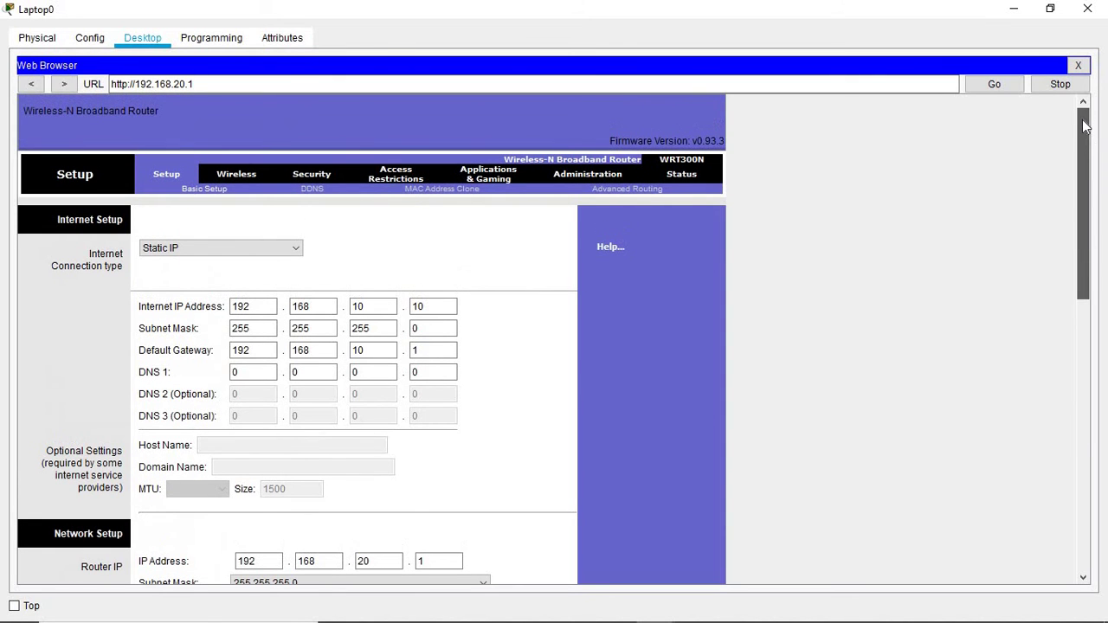
Replace the Default wireless SSID with a new network name, save, and return to the topology.
click(235, 173)
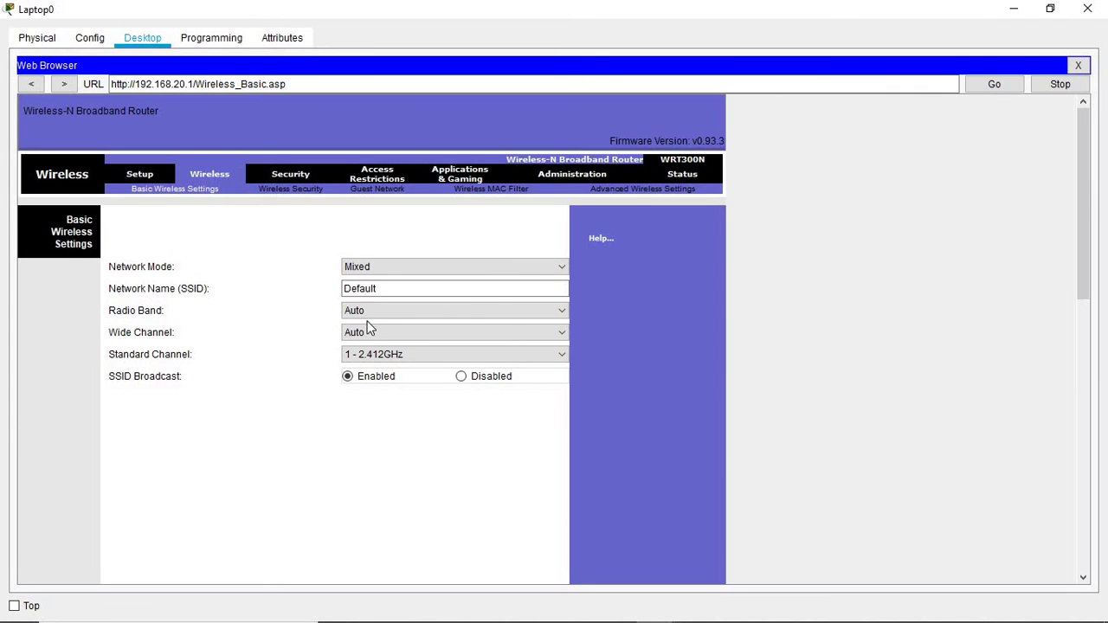
click(386, 290)
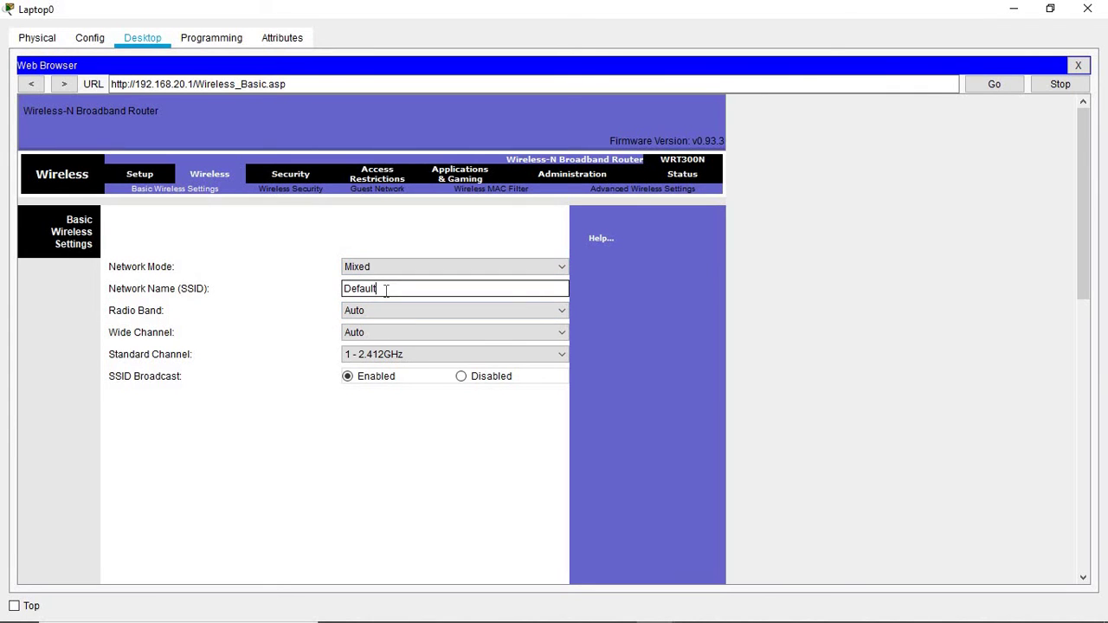
key(BackSpace)
key(BackSpace)
key(BackSpace)
key(BackSpace)
text(Mabokoane)
drag(1082, 127, 1048, 419)
click(407, 558)
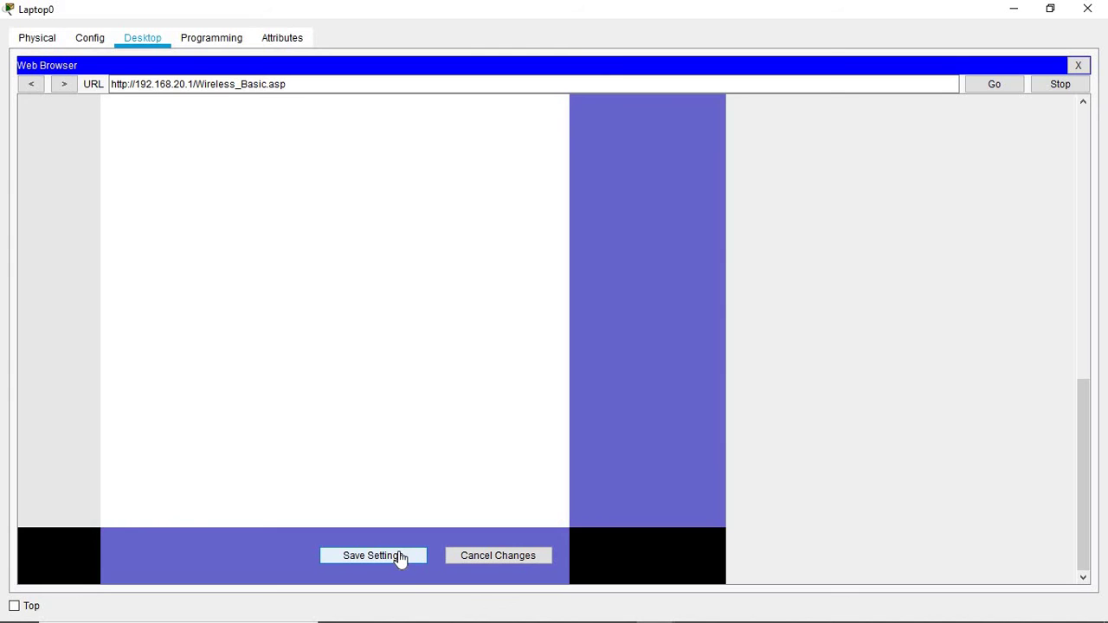
click(658, 611)
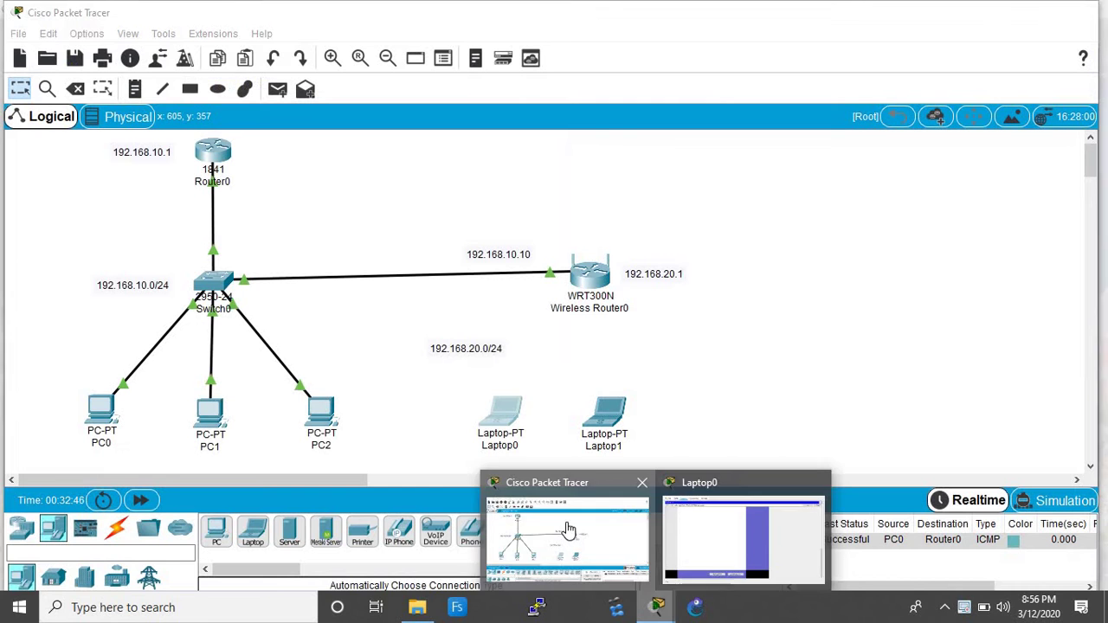
click(568, 524)
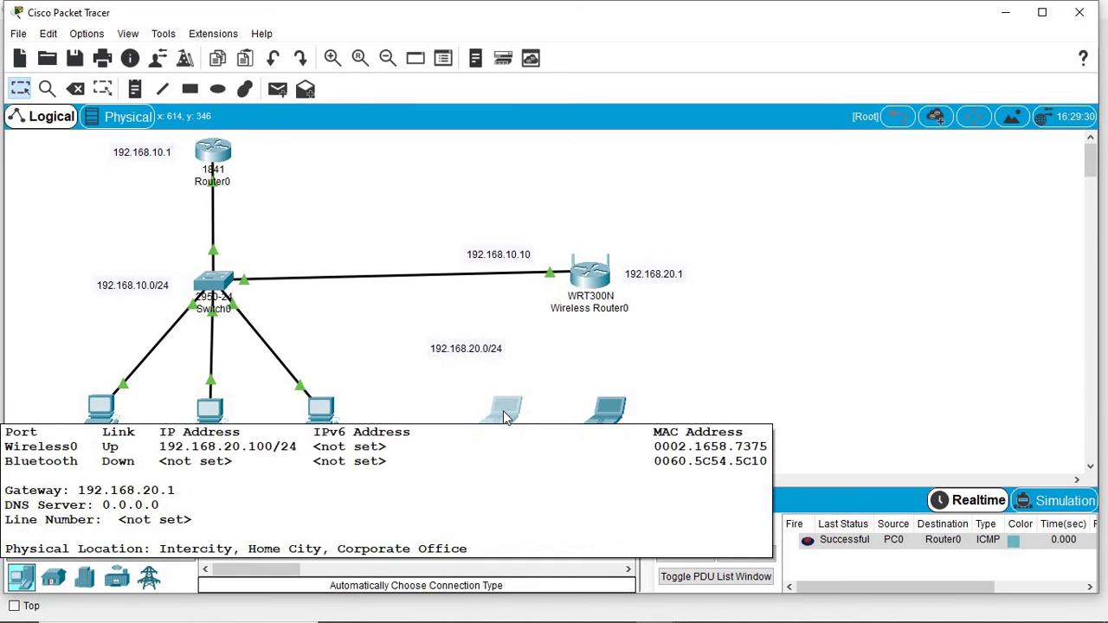
Open Laptop0 full-screen and switch from its web browser to the PC Wireless app.
click(507, 418)
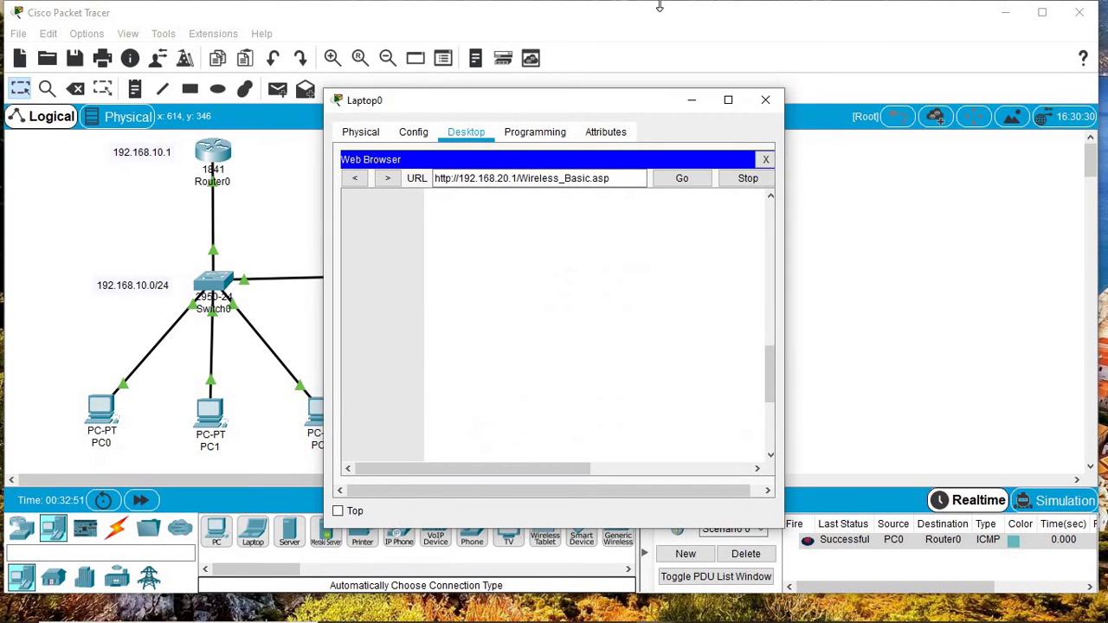
click(728, 101)
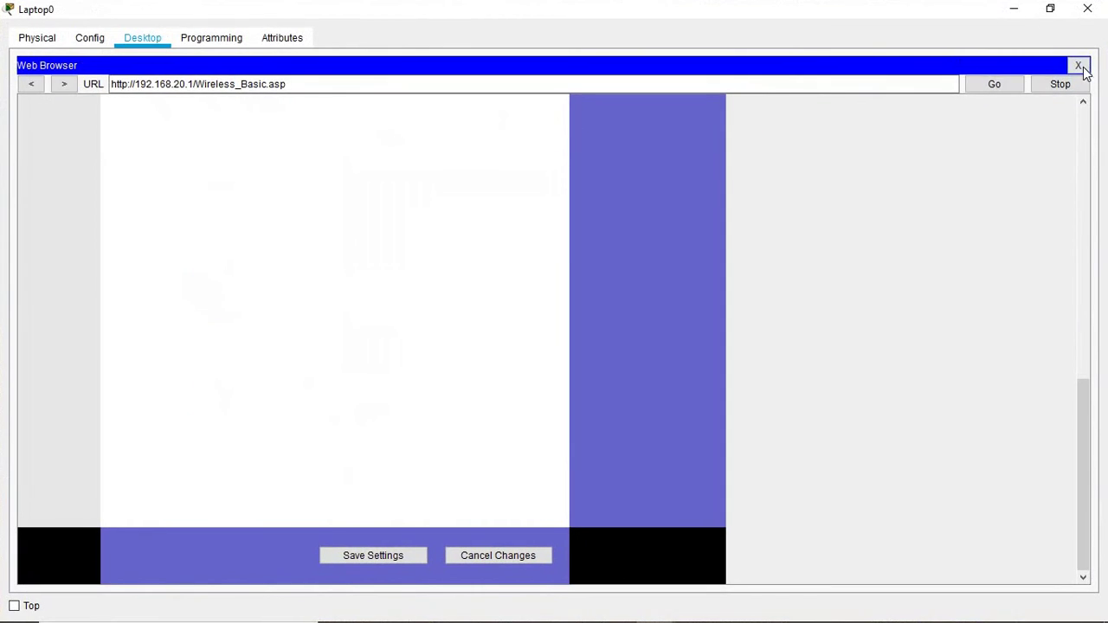
click(1079, 69)
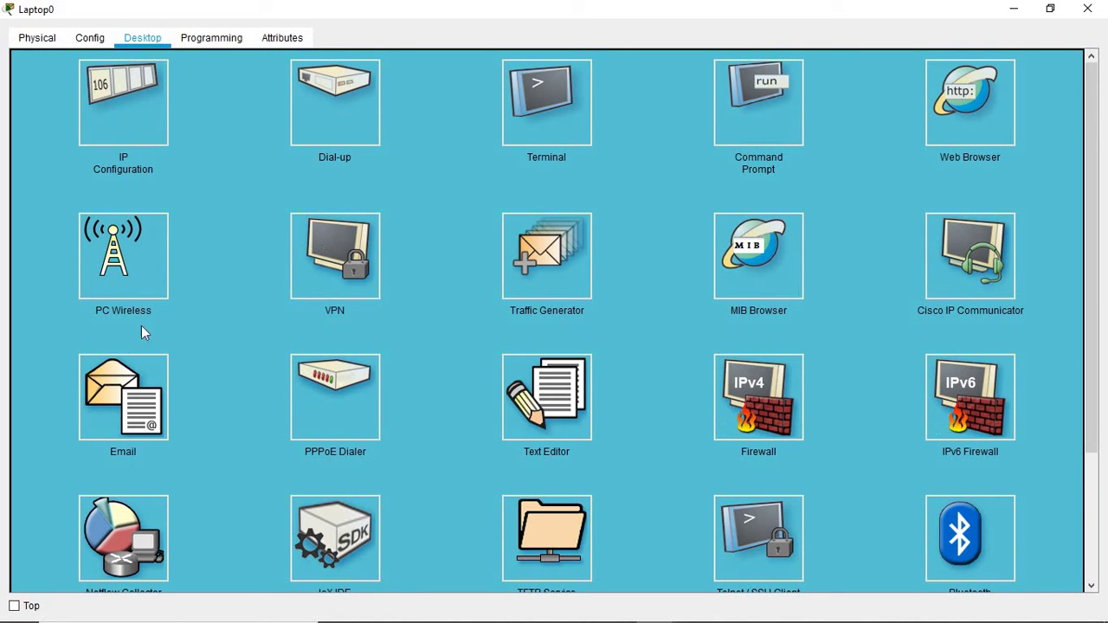
click(97, 242)
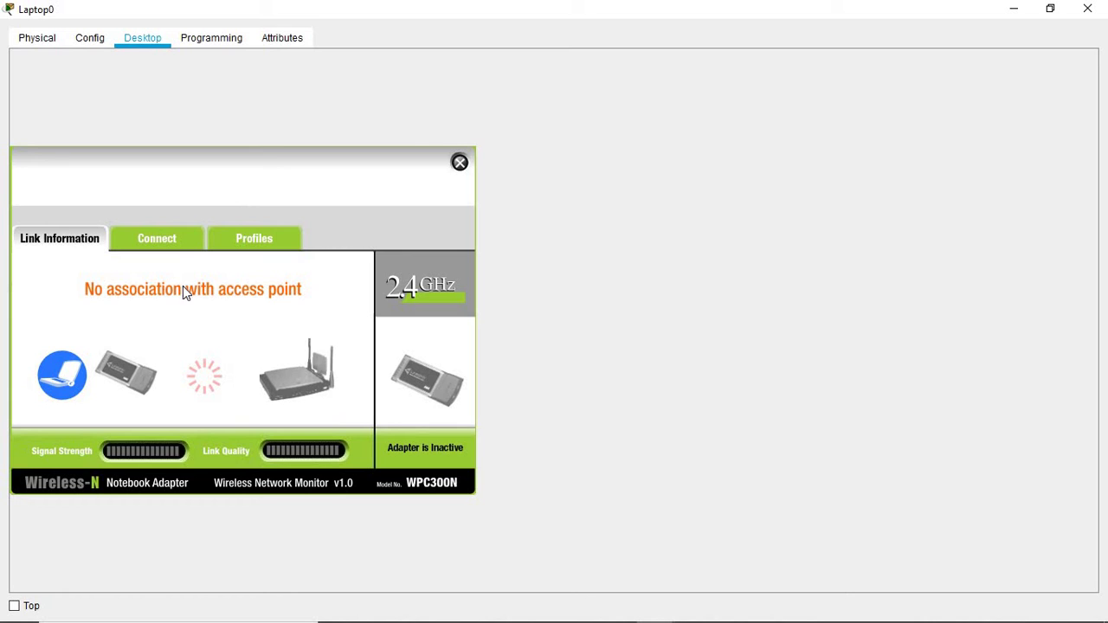
Join Laptop0 to the router's renamed wireless network and return to the topology.
click(165, 242)
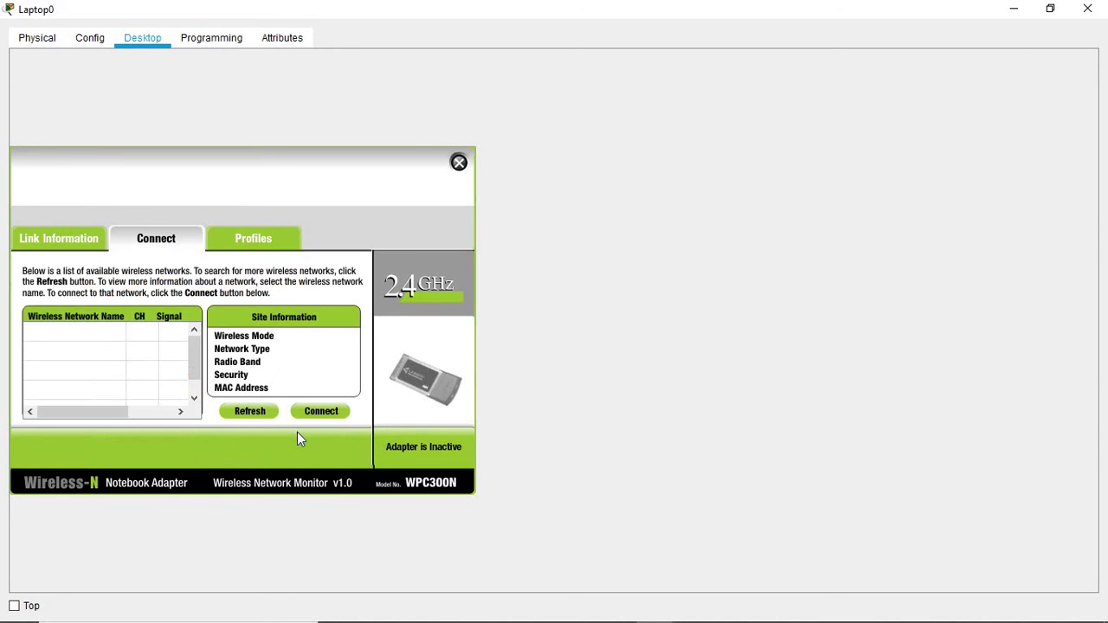
click(339, 414)
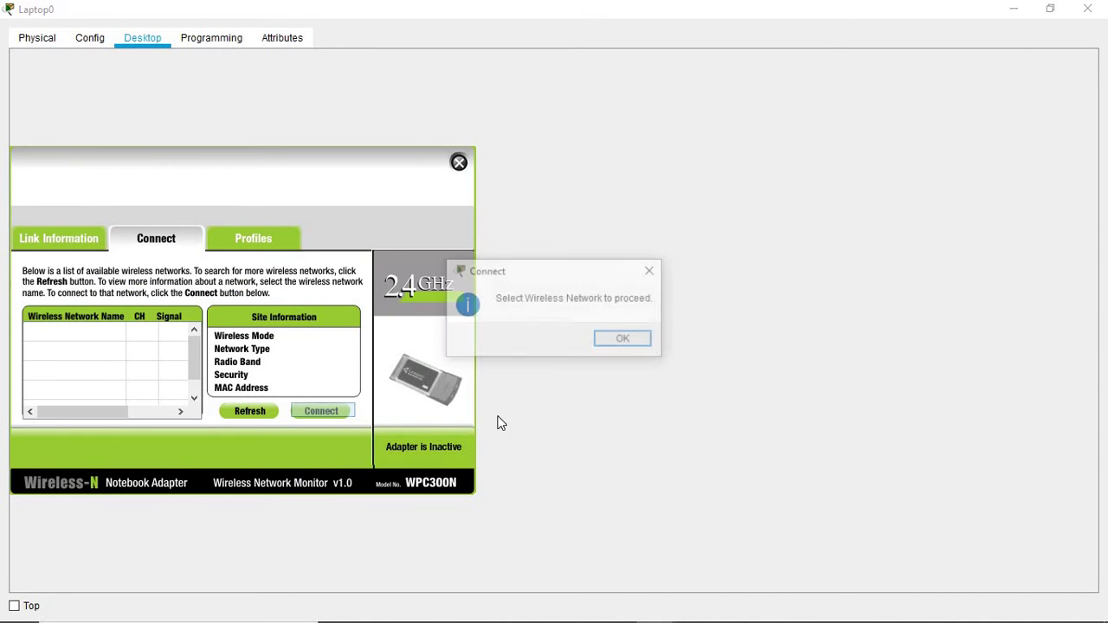
click(625, 338)
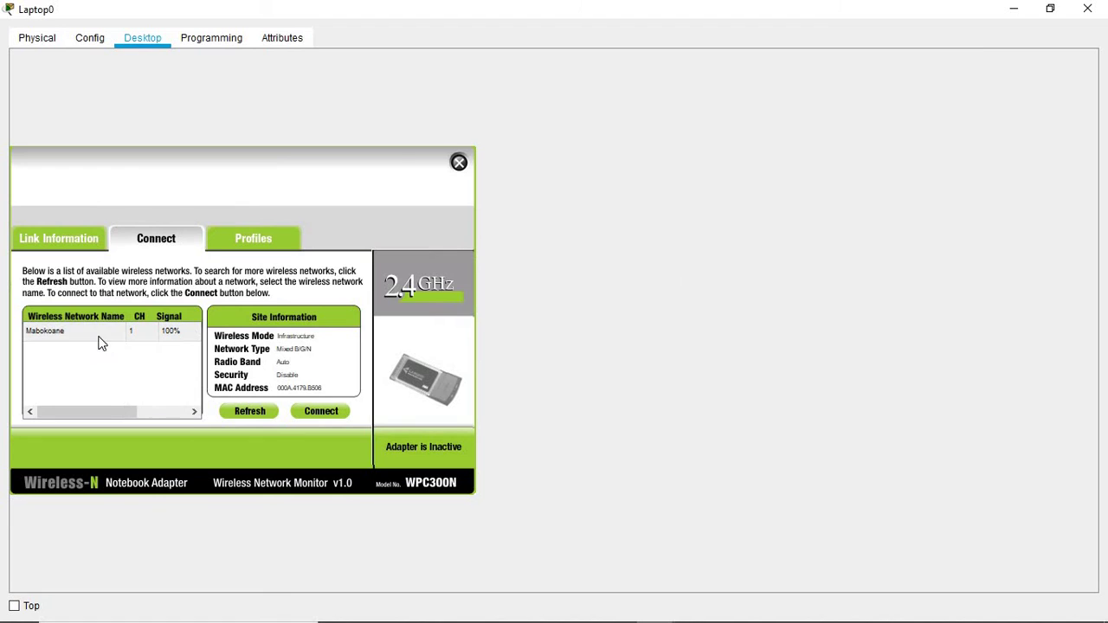
click(52, 333)
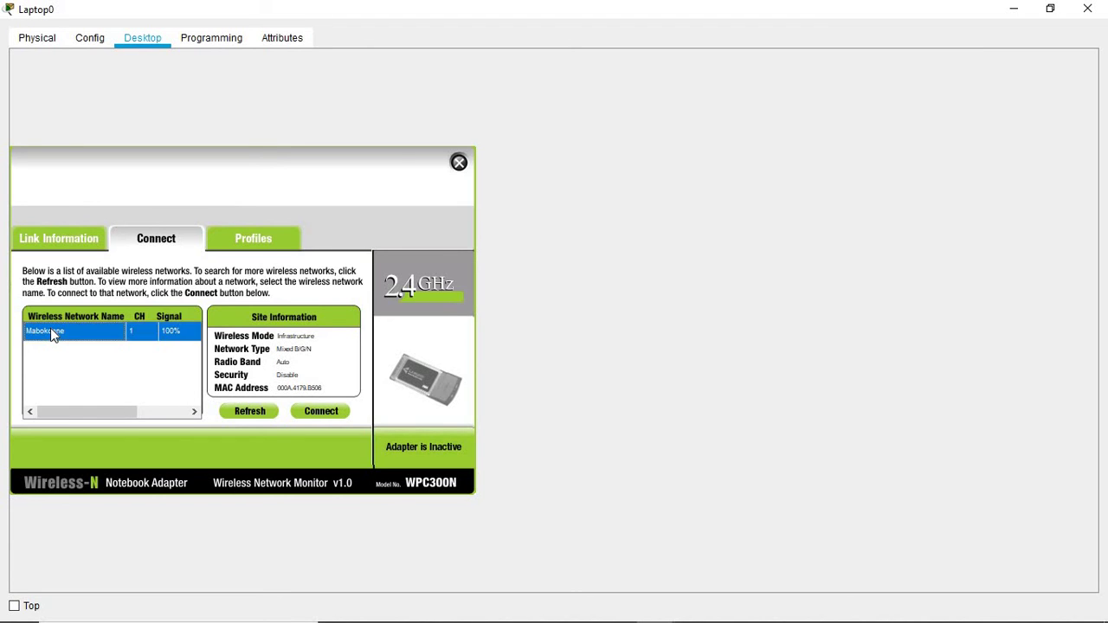
click(330, 413)
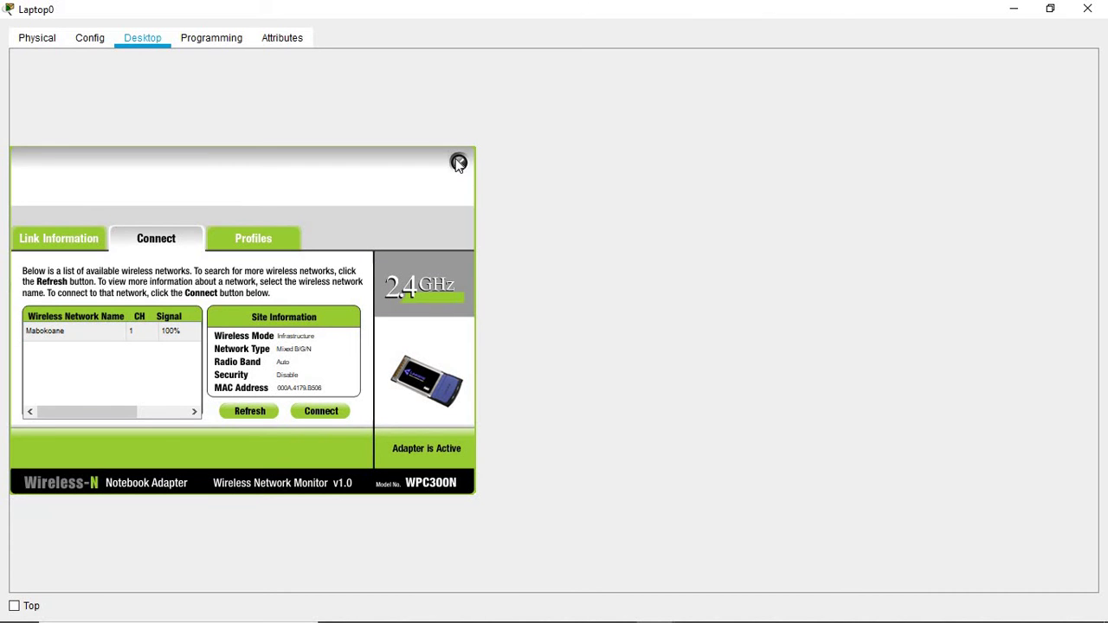
click(458, 163)
click(1087, 9)
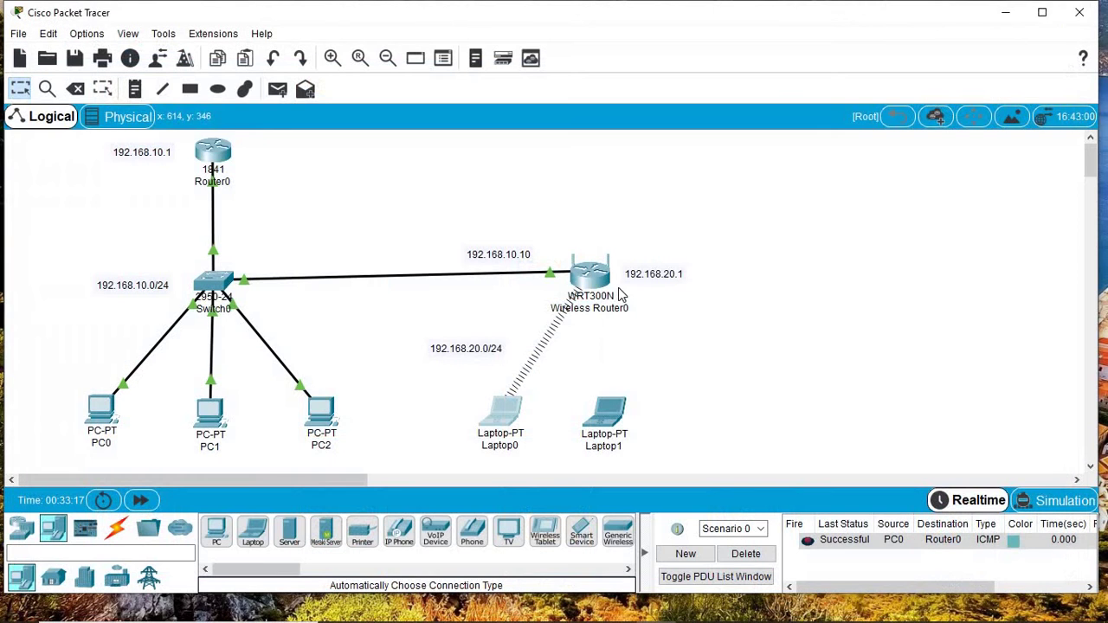
Open Laptop1's PC Wireless app in a maximized window.
click(608, 415)
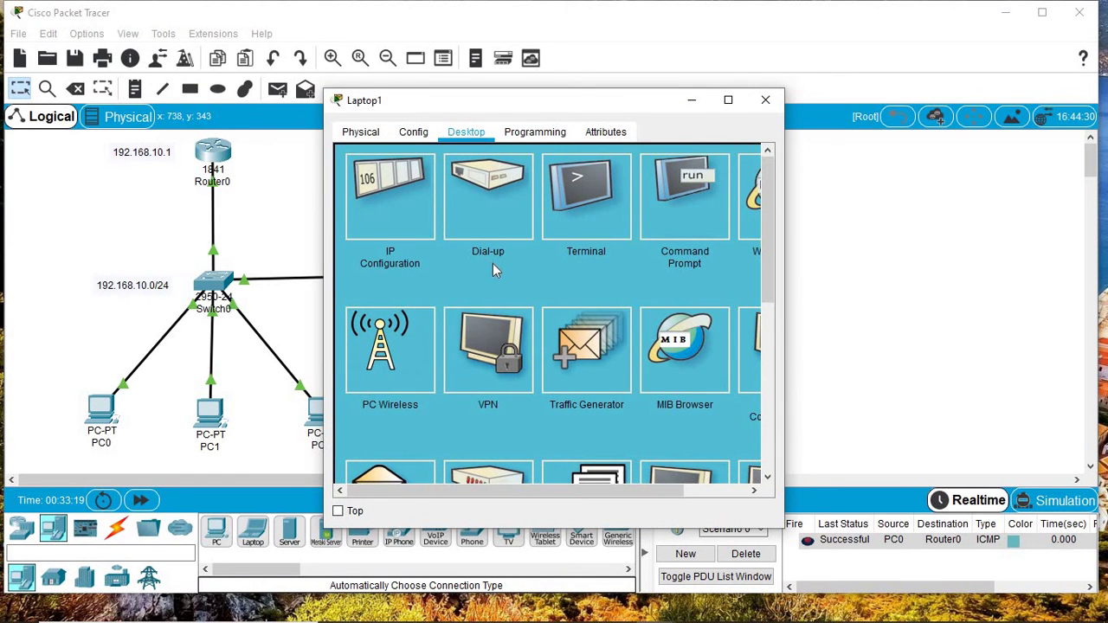
click(381, 350)
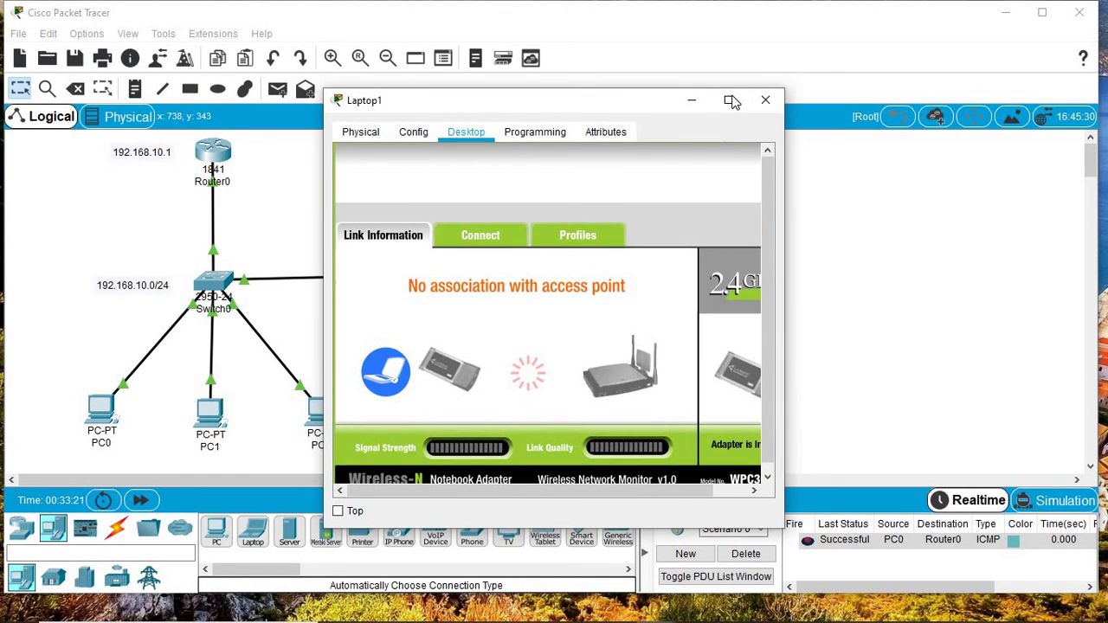
click(731, 100)
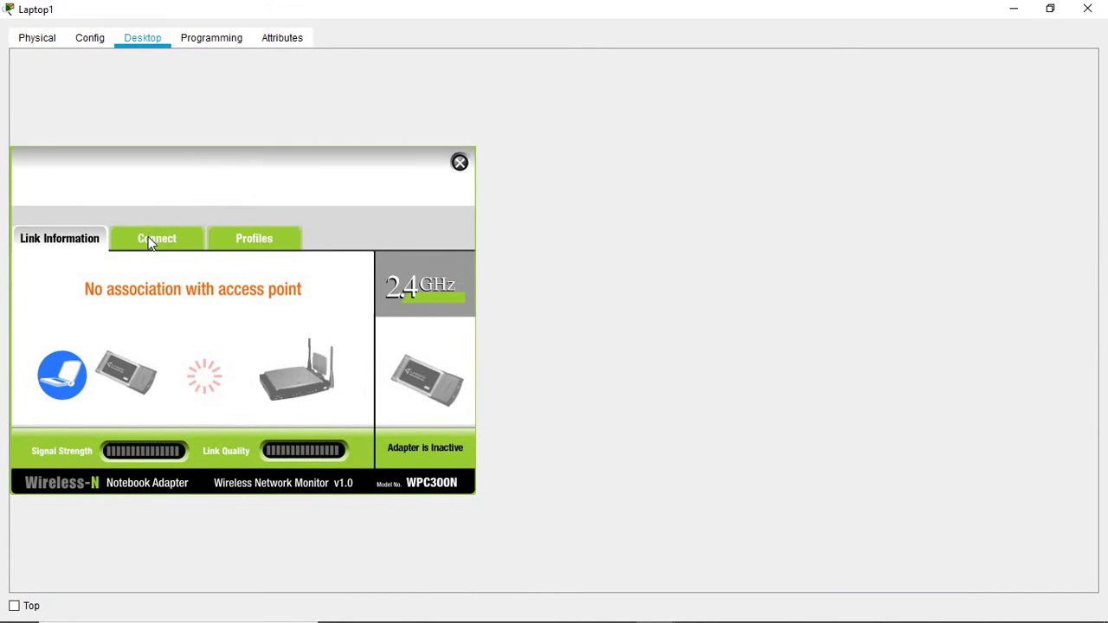
Join Laptop1 to the router's renamed wireless network, then hide its window to show the topology.
click(151, 241)
click(336, 411)
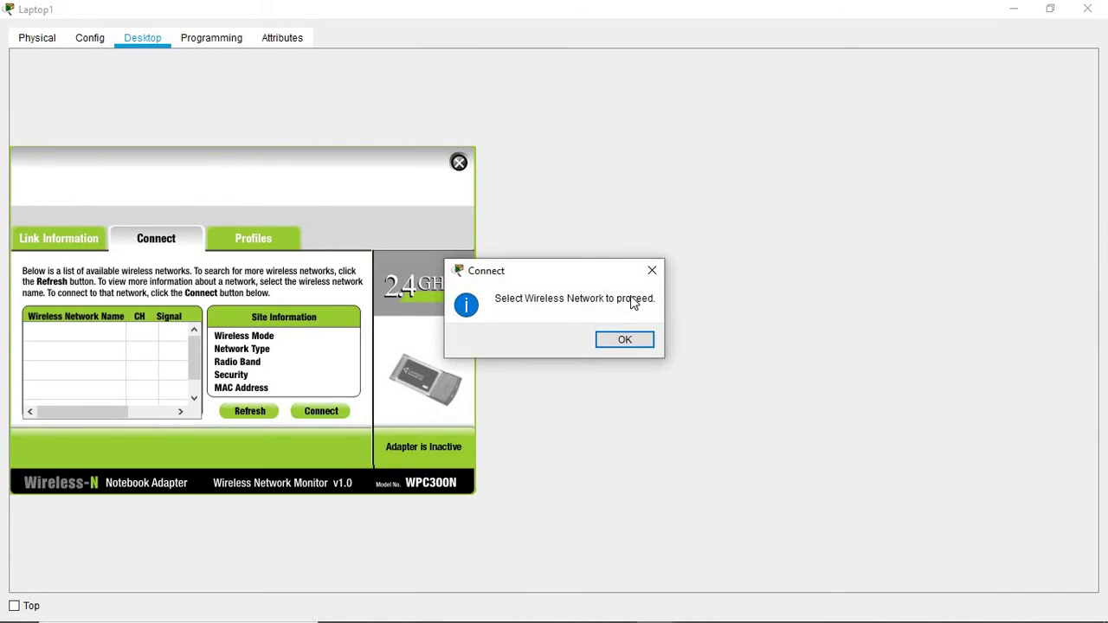
click(626, 340)
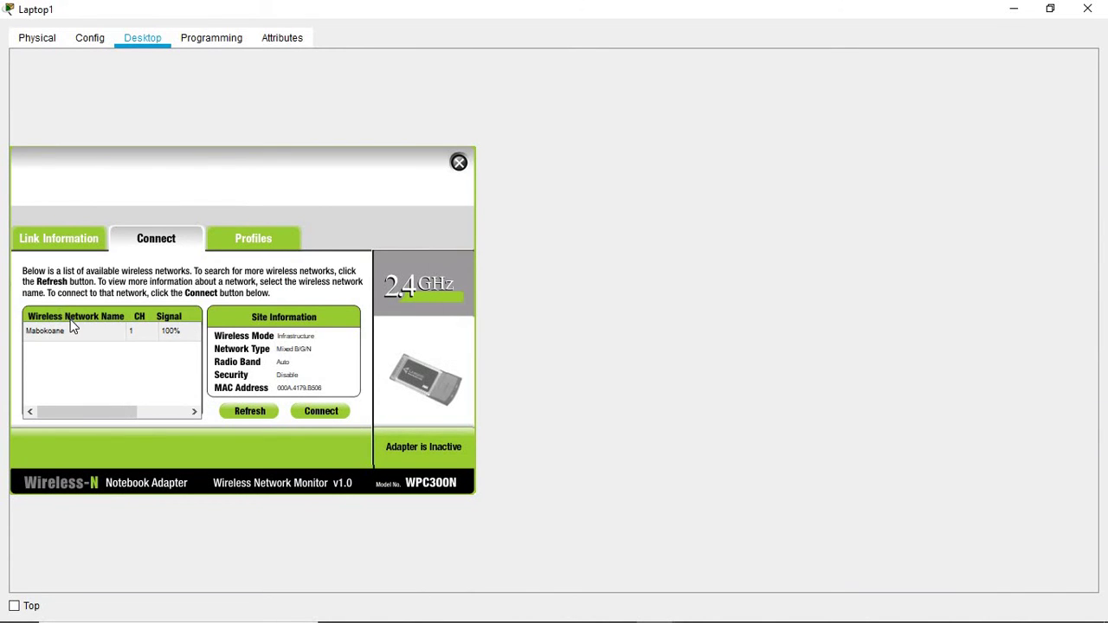
click(68, 329)
click(324, 413)
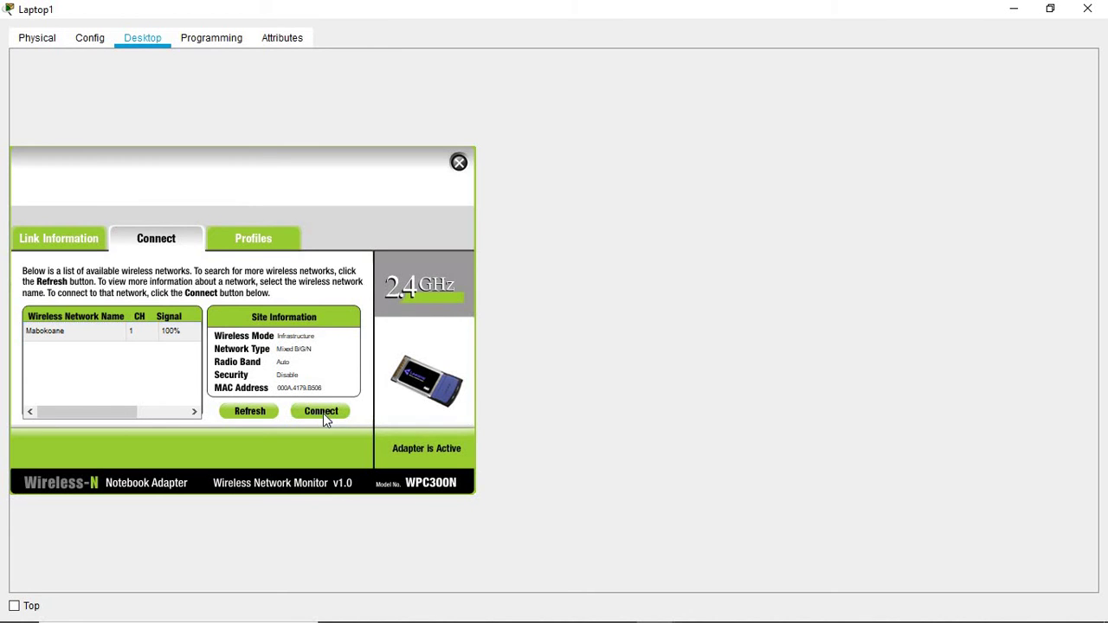
click(459, 163)
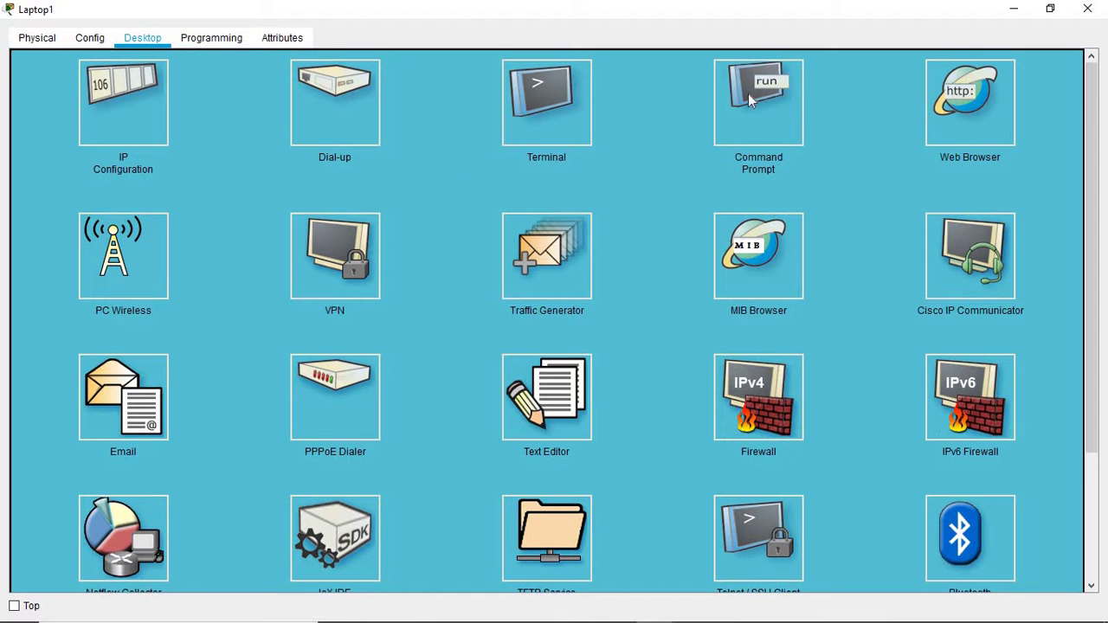
click(1064, 8)
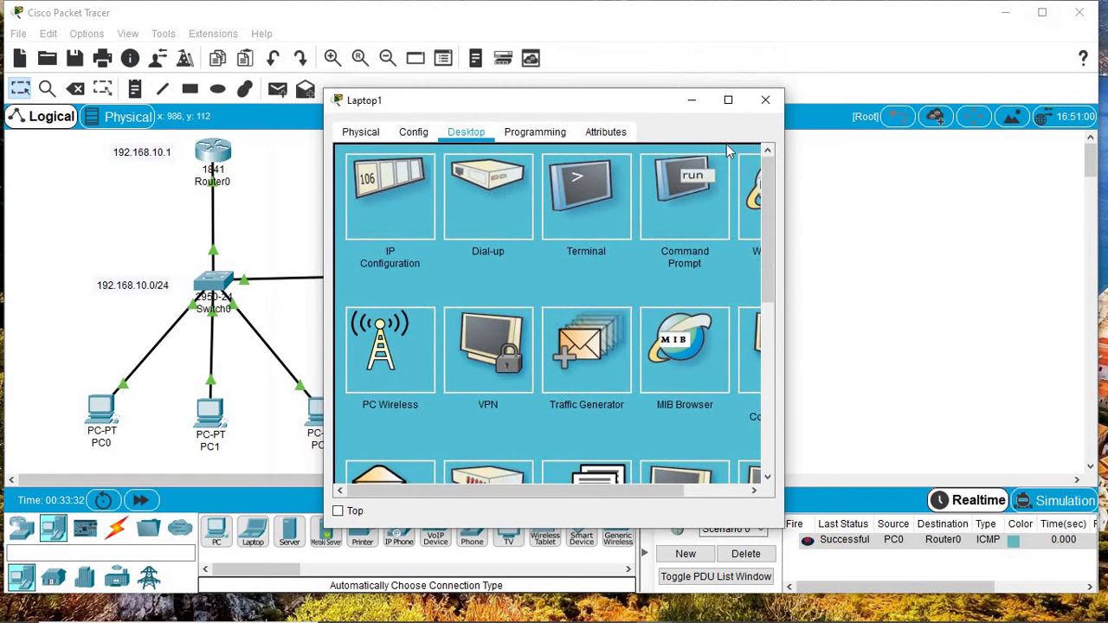
click(688, 102)
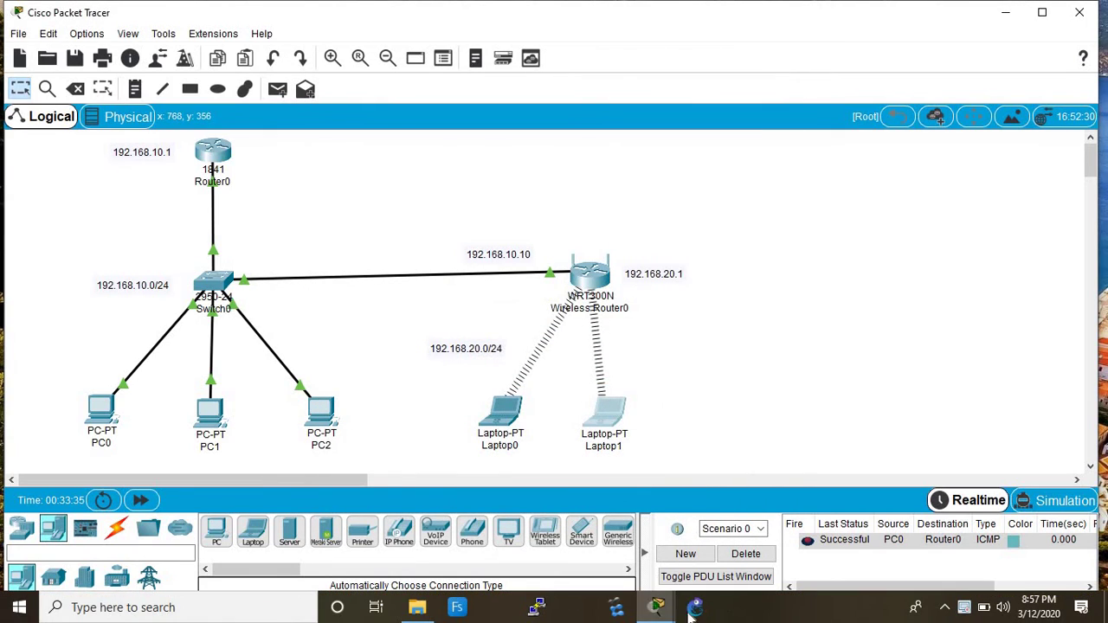
Restore Laptop1 maximized, open its web browser, and begin typing the router address '192' in the URL field.
mouse_move(693, 613)
click(742, 532)
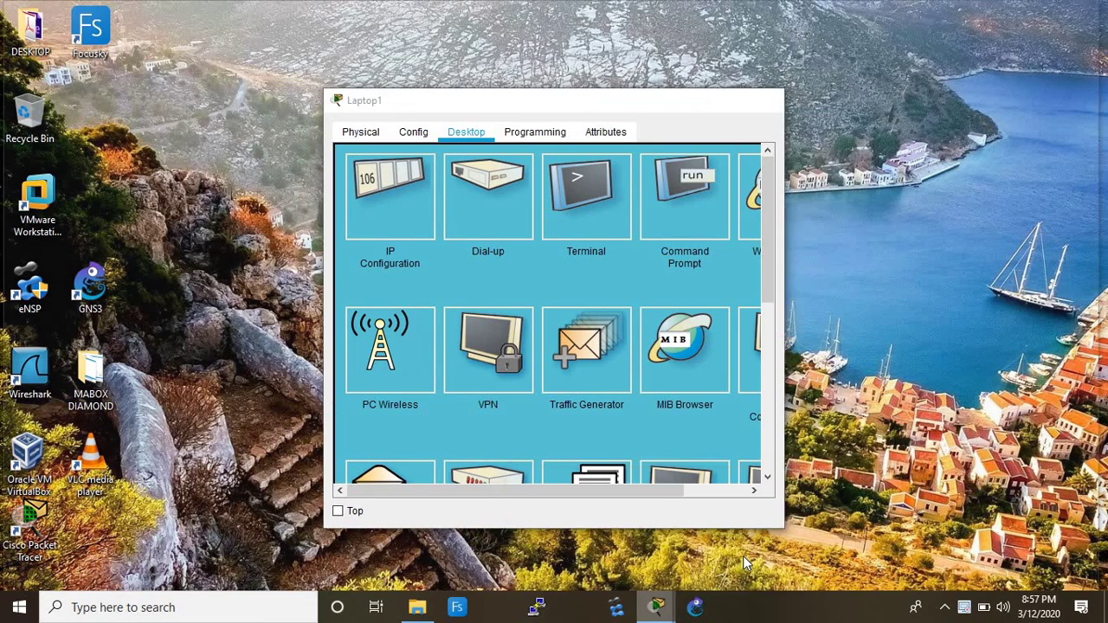
click(726, 100)
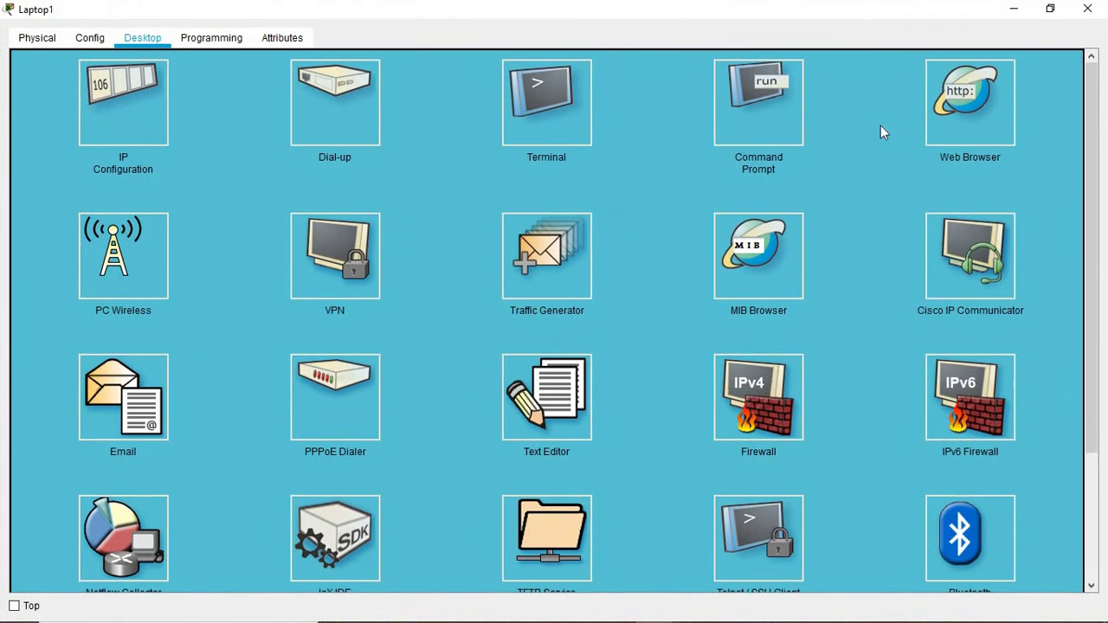
click(969, 101)
click(178, 84)
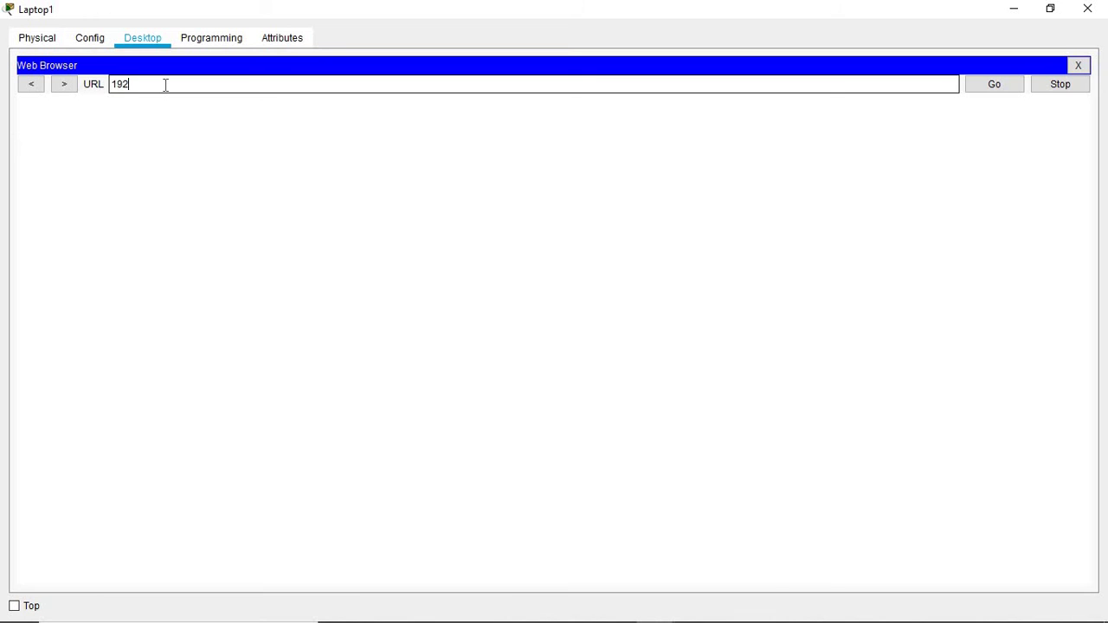
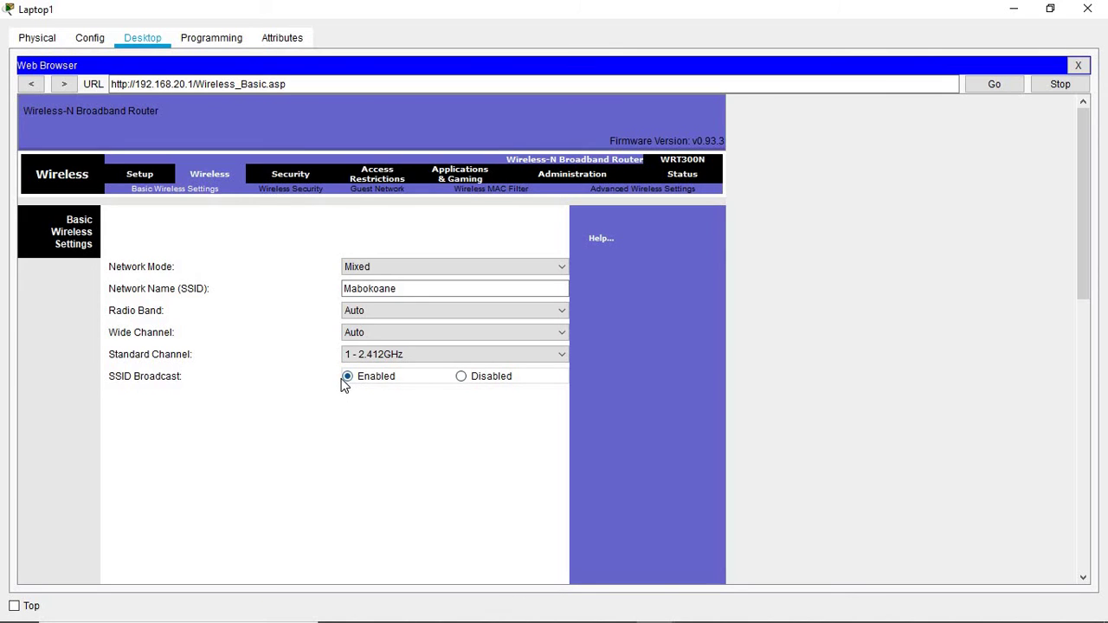
Set the router's wireless security to WPA2 Personal with a passphrase and save the settings.
click(279, 190)
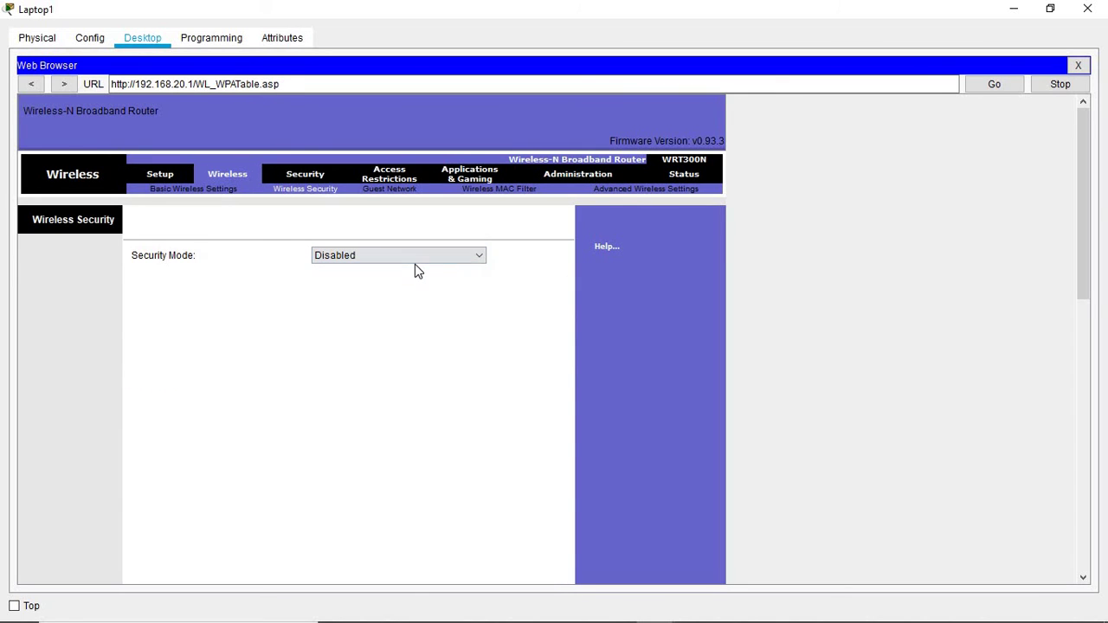
click(482, 257)
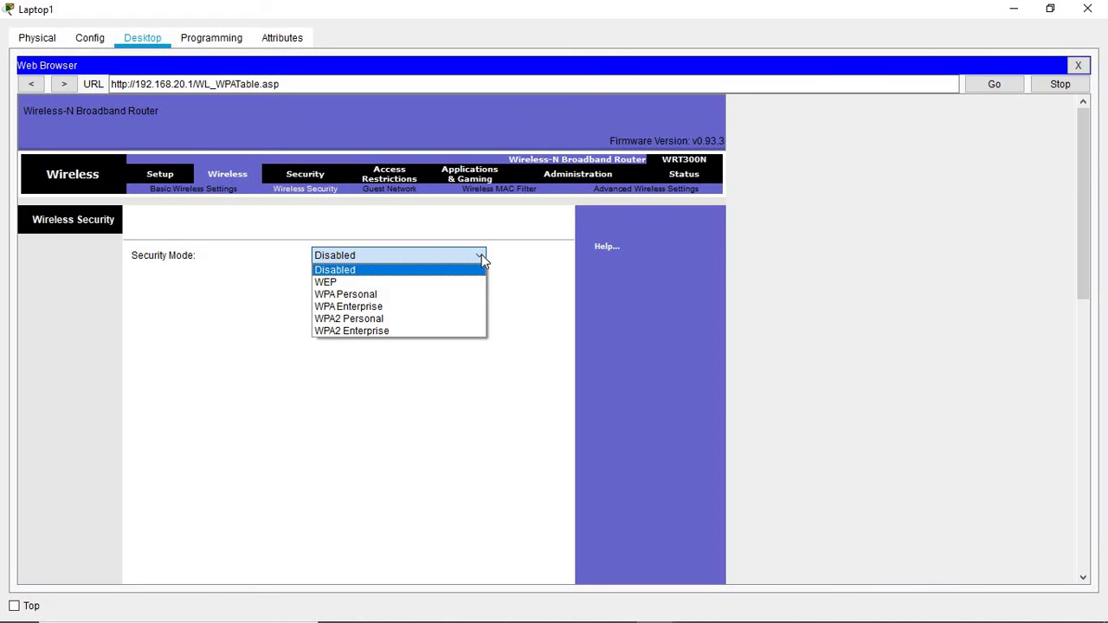
click(376, 321)
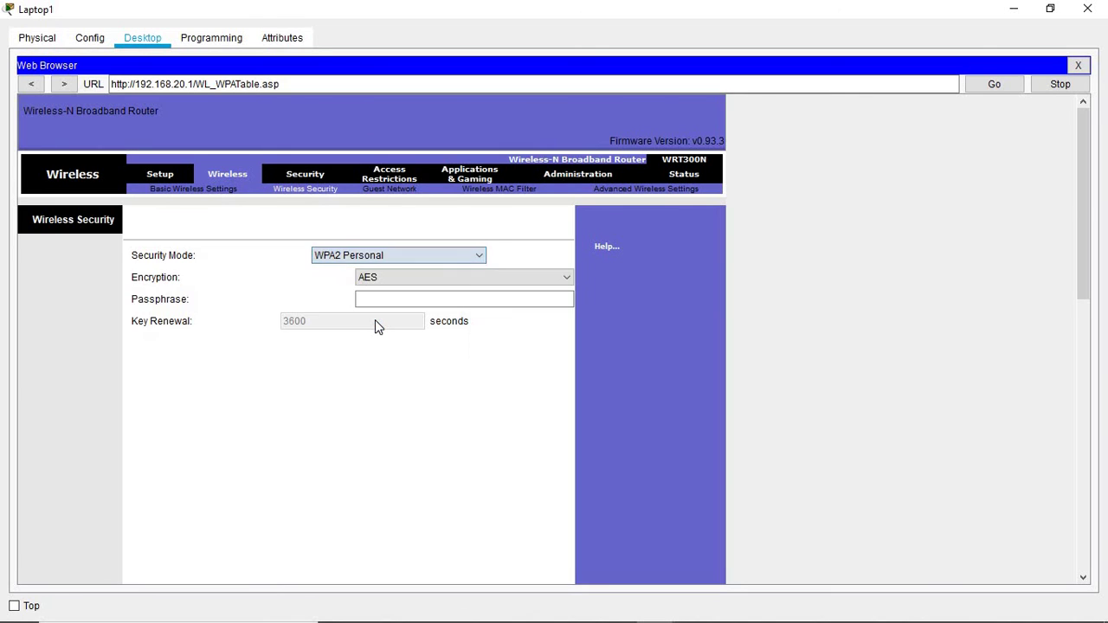
click(390, 296)
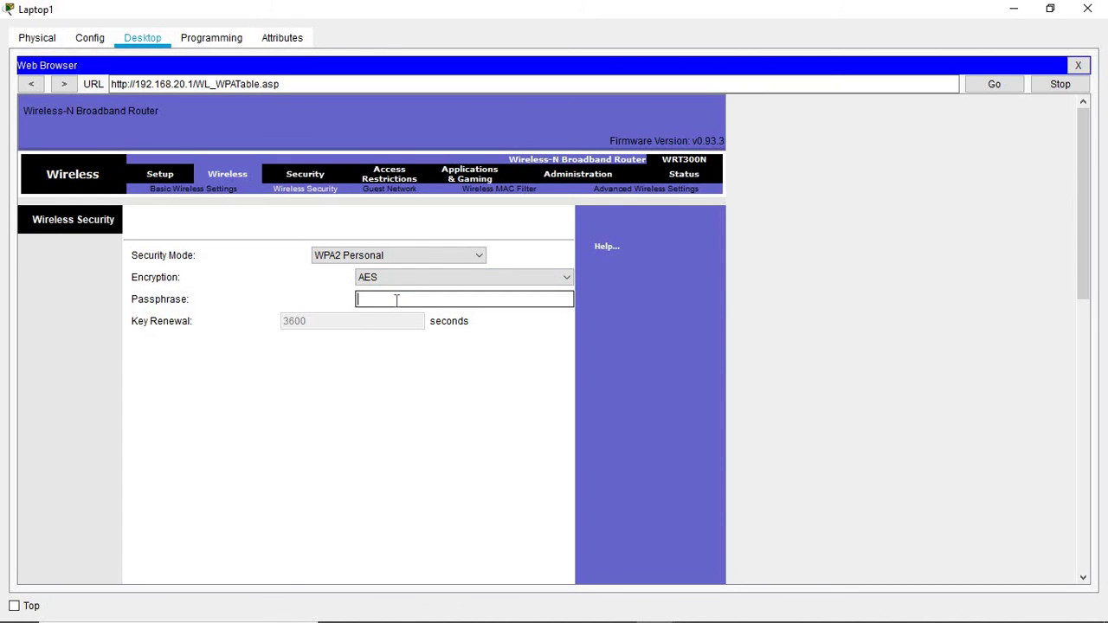
text(1234567890)
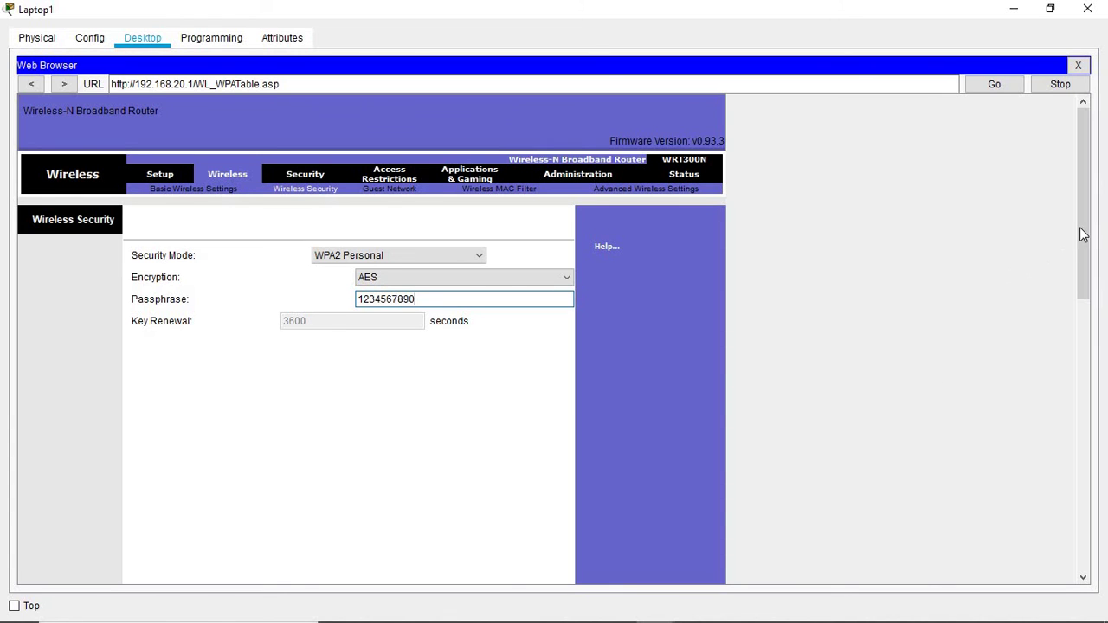
drag(1085, 228, 780, 580)
mouse_move(428, 604)
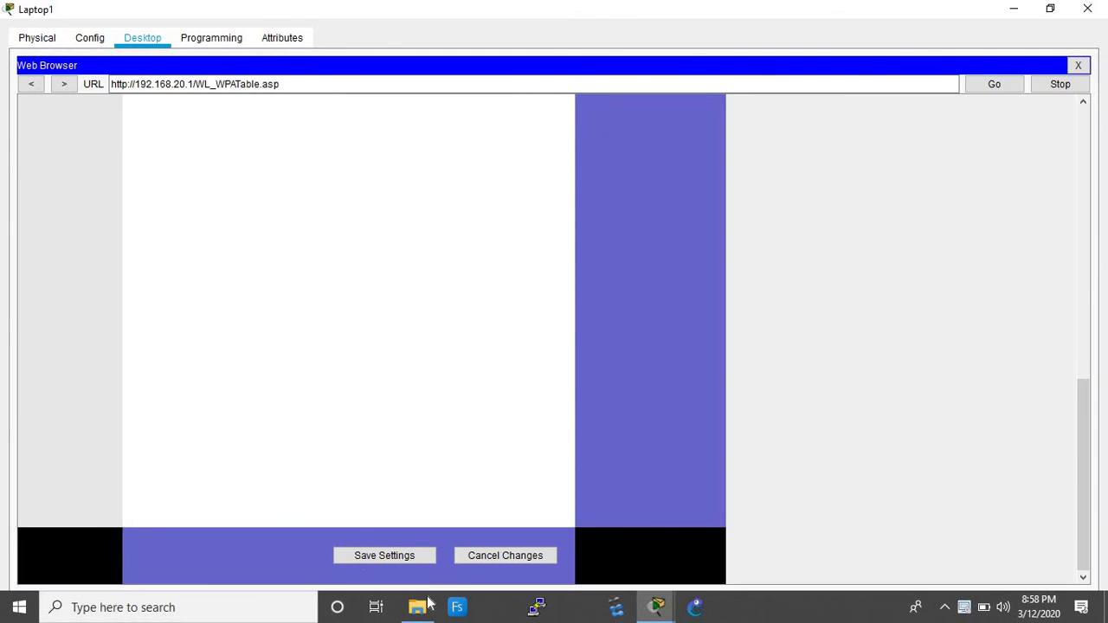
click(379, 559)
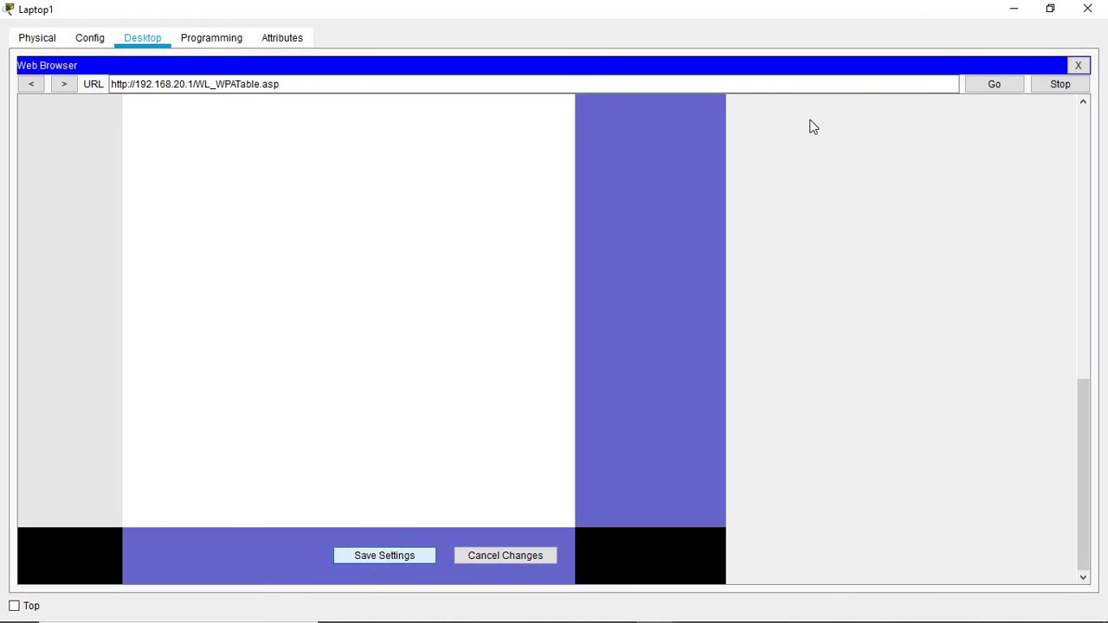
Close Laptop1's window and open Laptop0's PC Wireless utility full screen.
click(1012, 5)
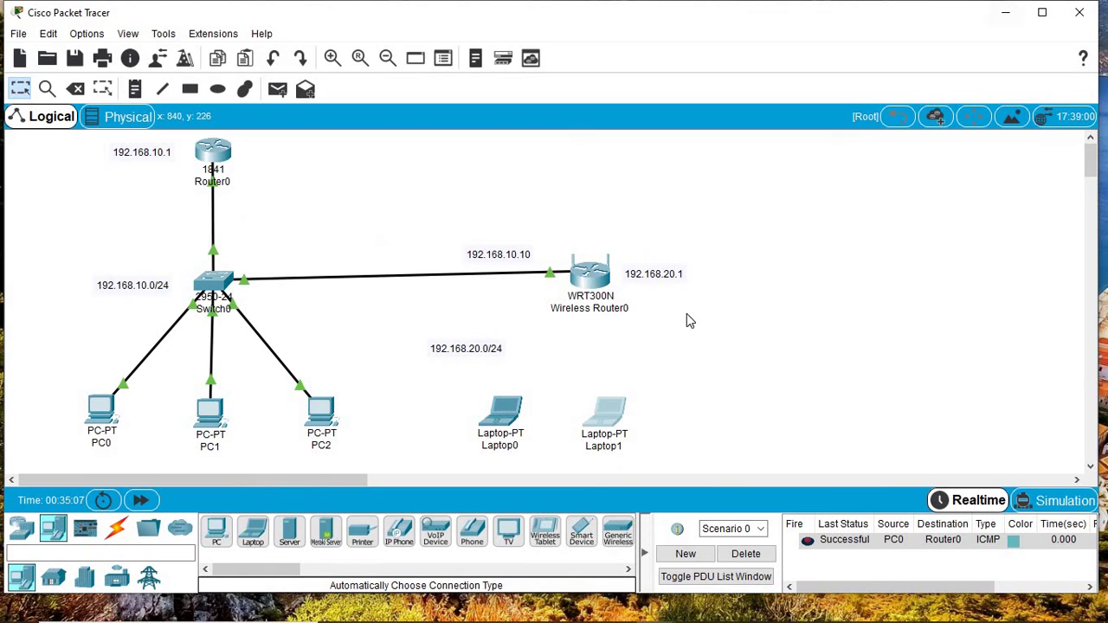
scroll(606, 399, down, 5)
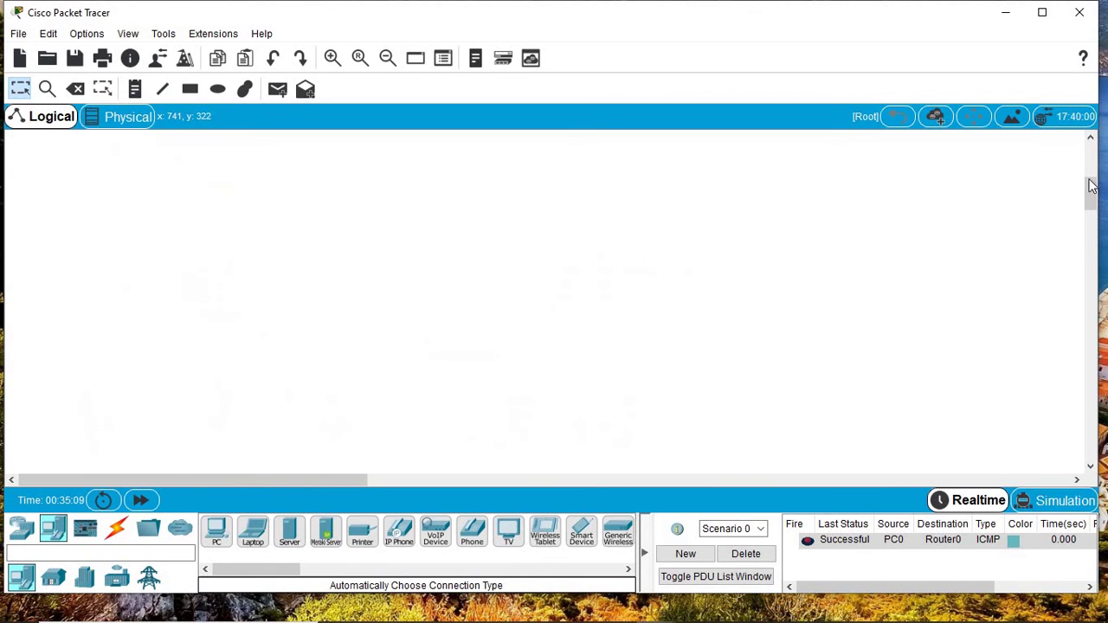
drag(1089, 198, 1093, 161)
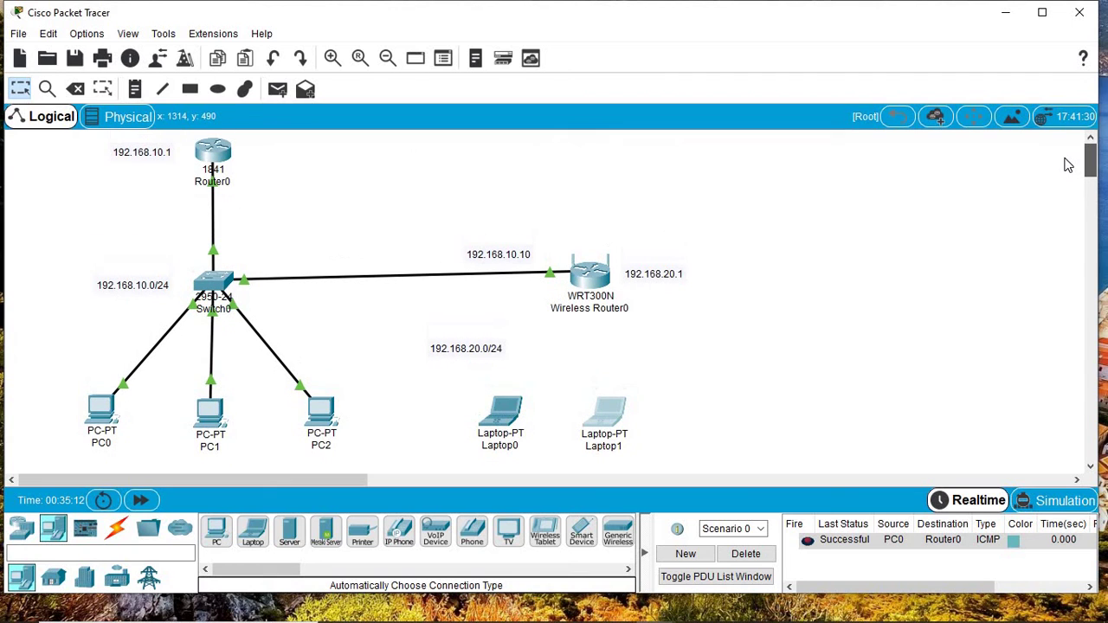
click(500, 415)
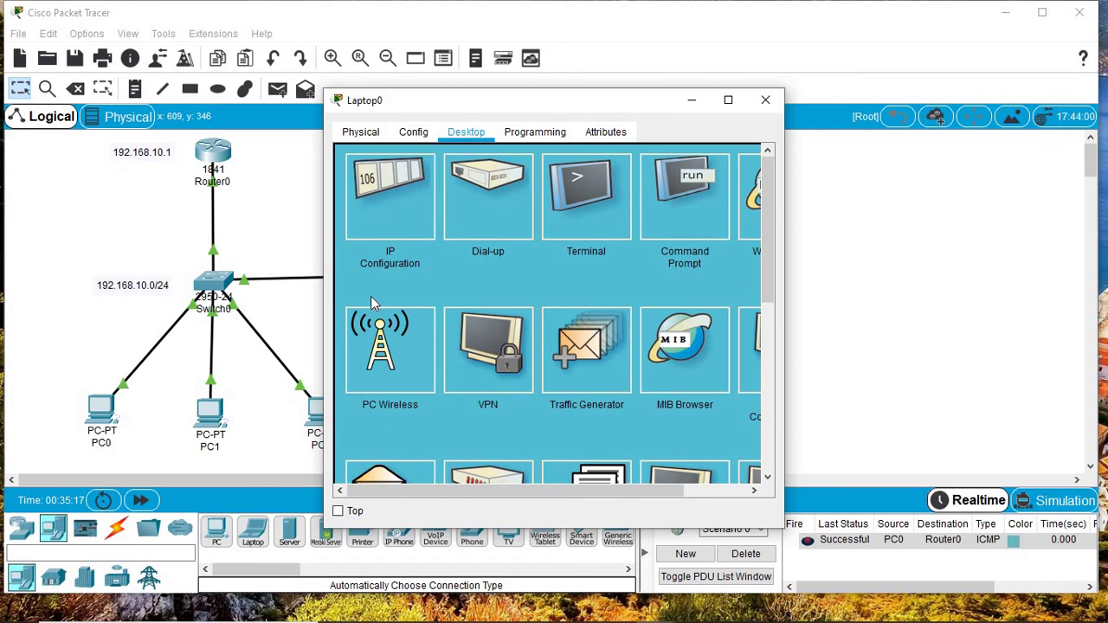
click(391, 335)
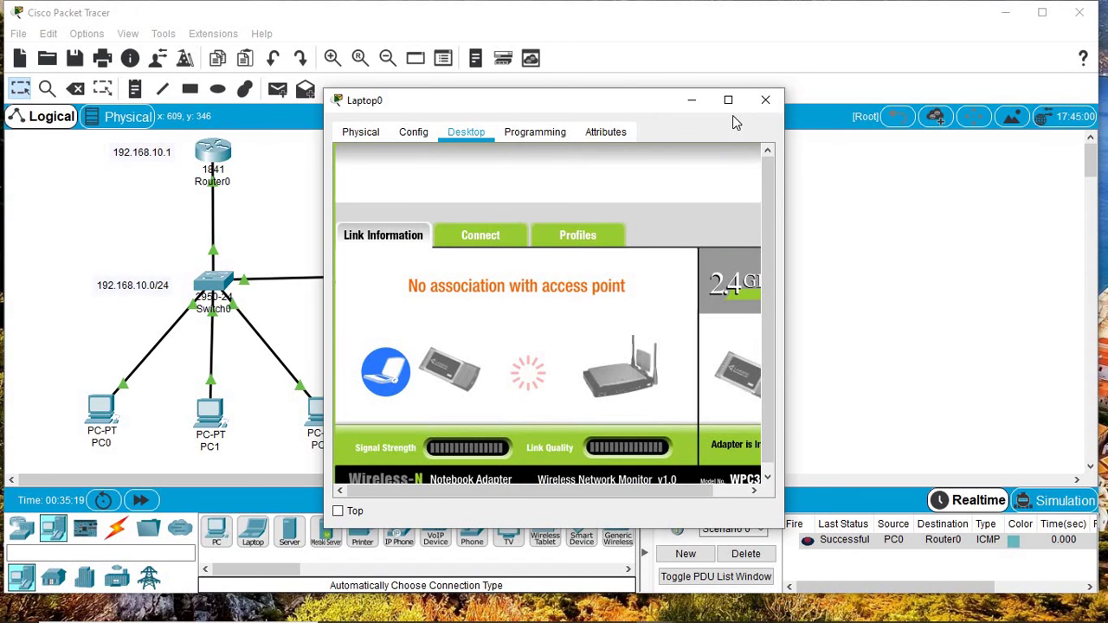
click(728, 100)
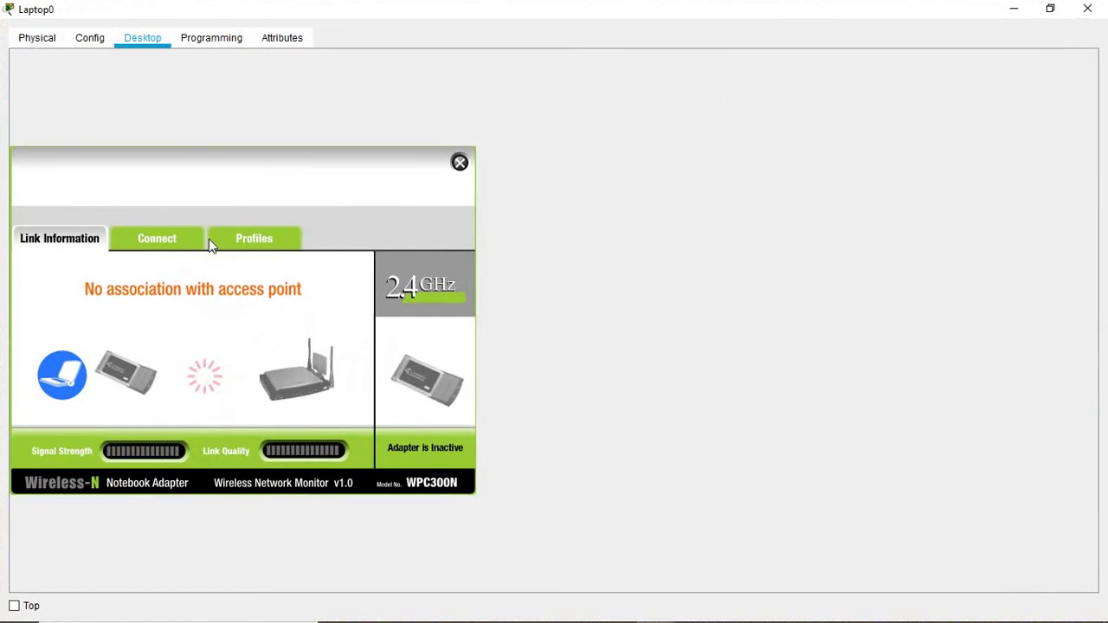
Join Laptop0 to the Mabokoane network using the WPA2 pre-shared key.
click(156, 241)
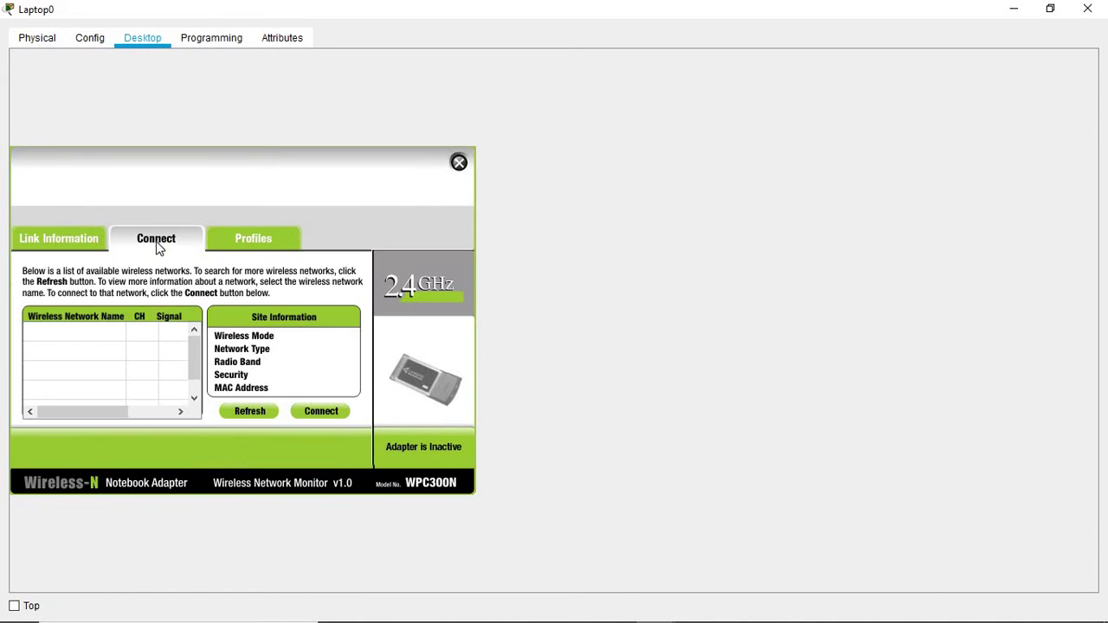
click(318, 413)
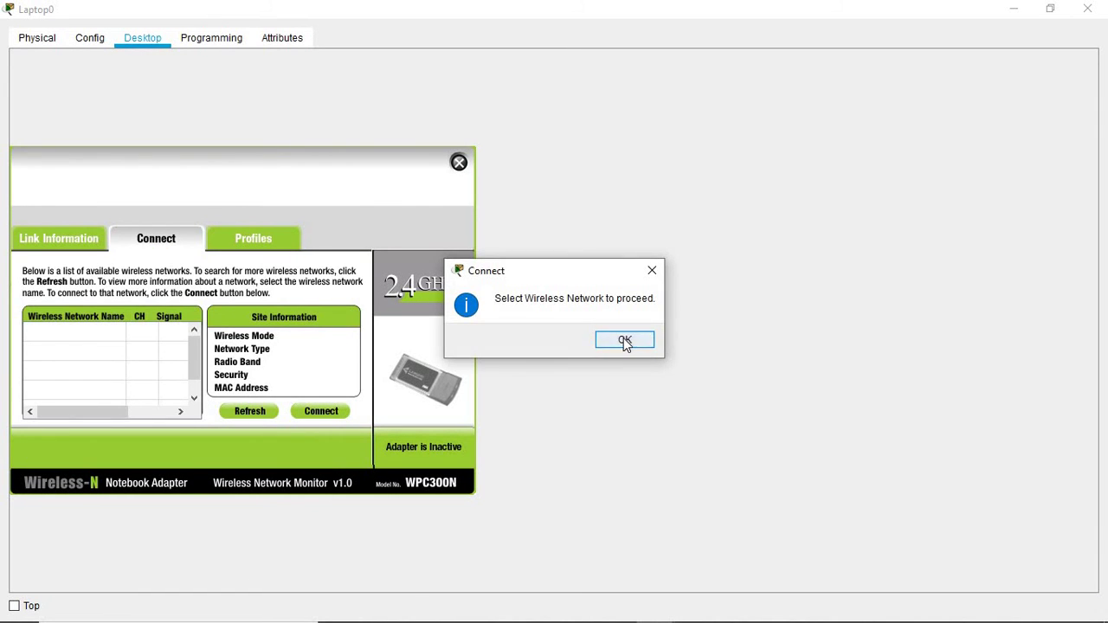
click(624, 338)
click(71, 339)
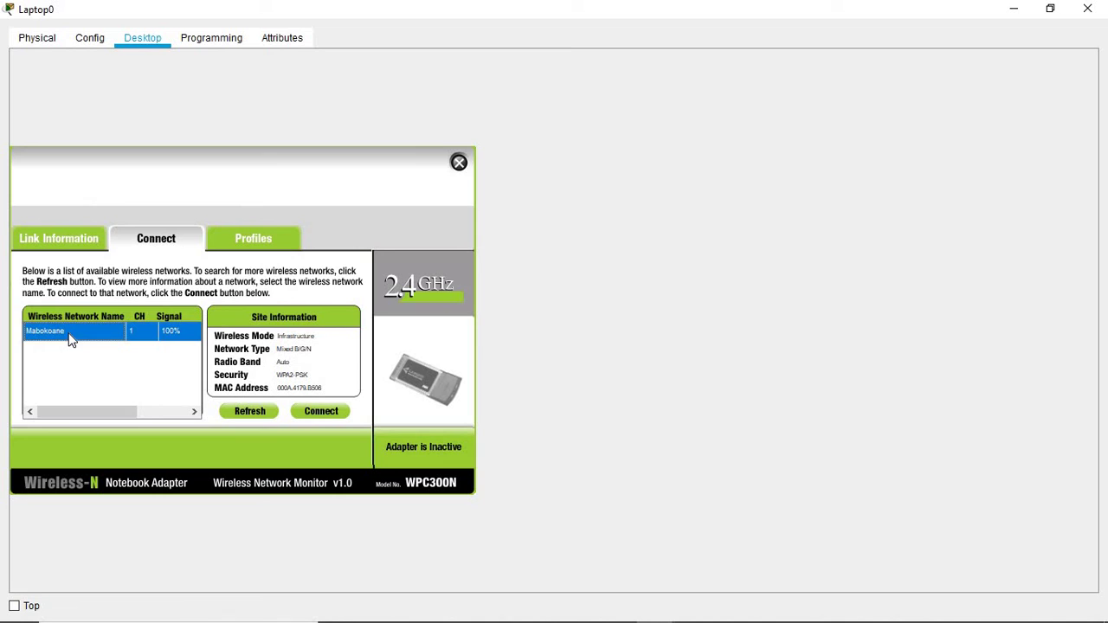
click(323, 412)
click(116, 340)
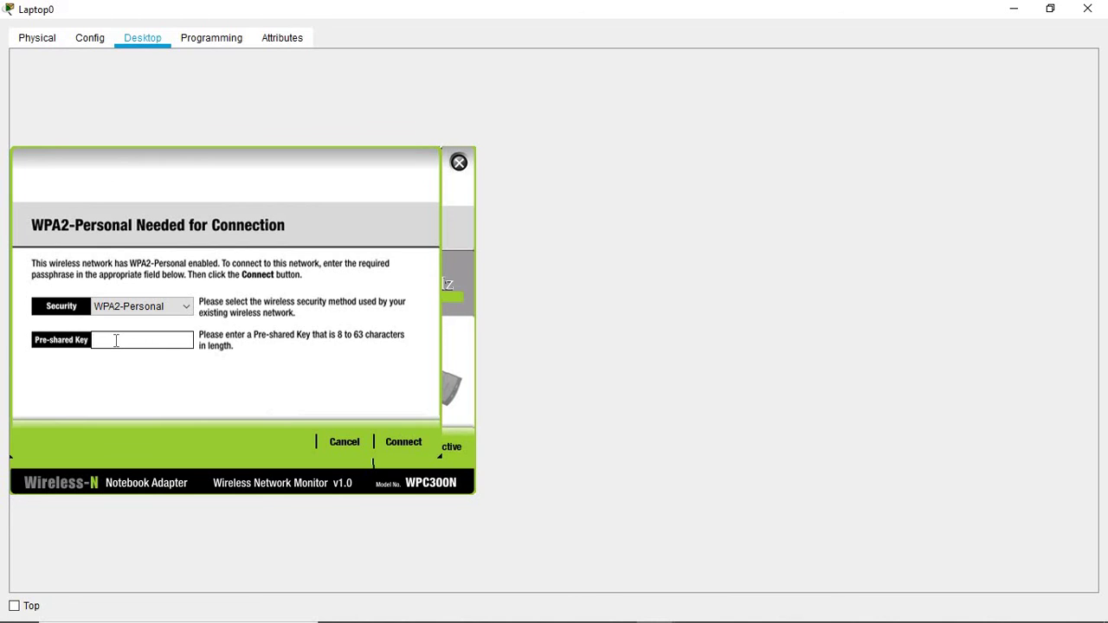
text(1234567890)
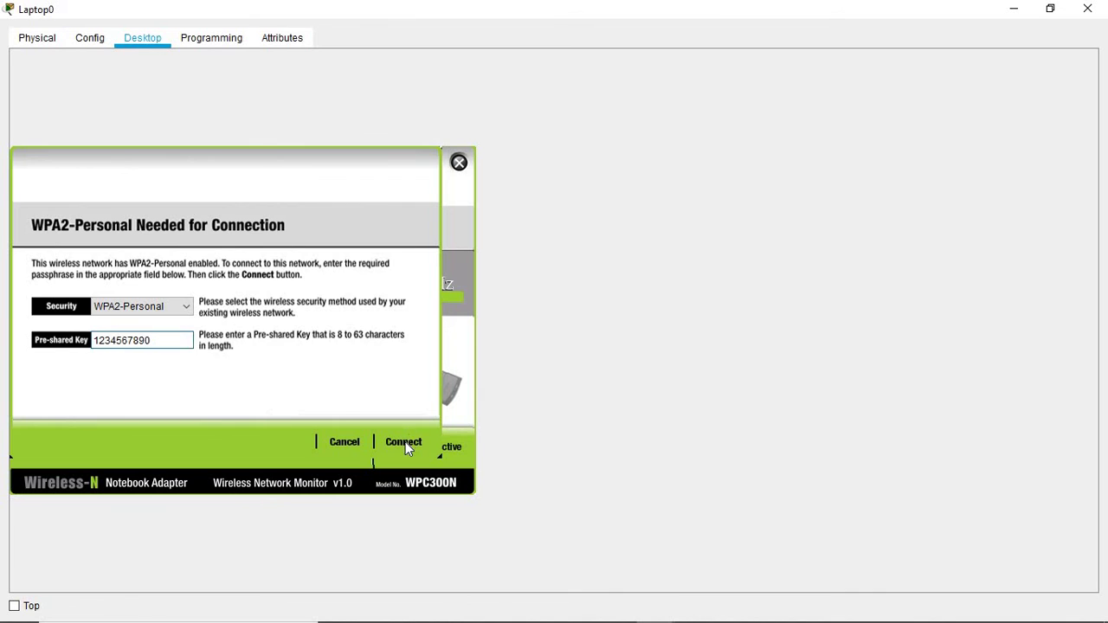
click(405, 442)
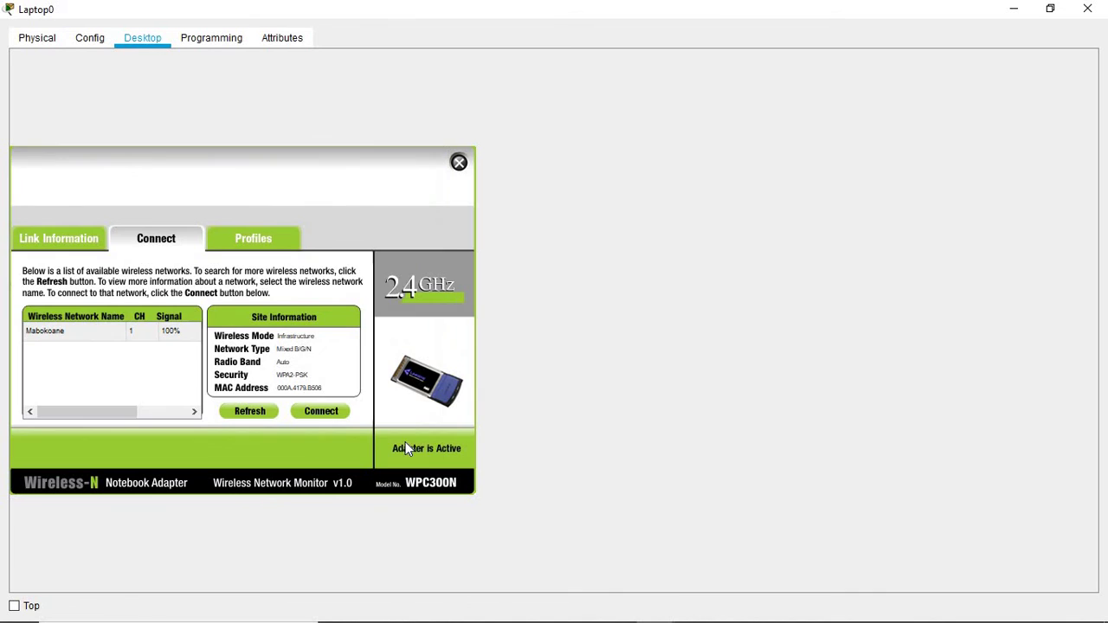
Review Laptop0's link information and profiles, then close its windows.
click(63, 243)
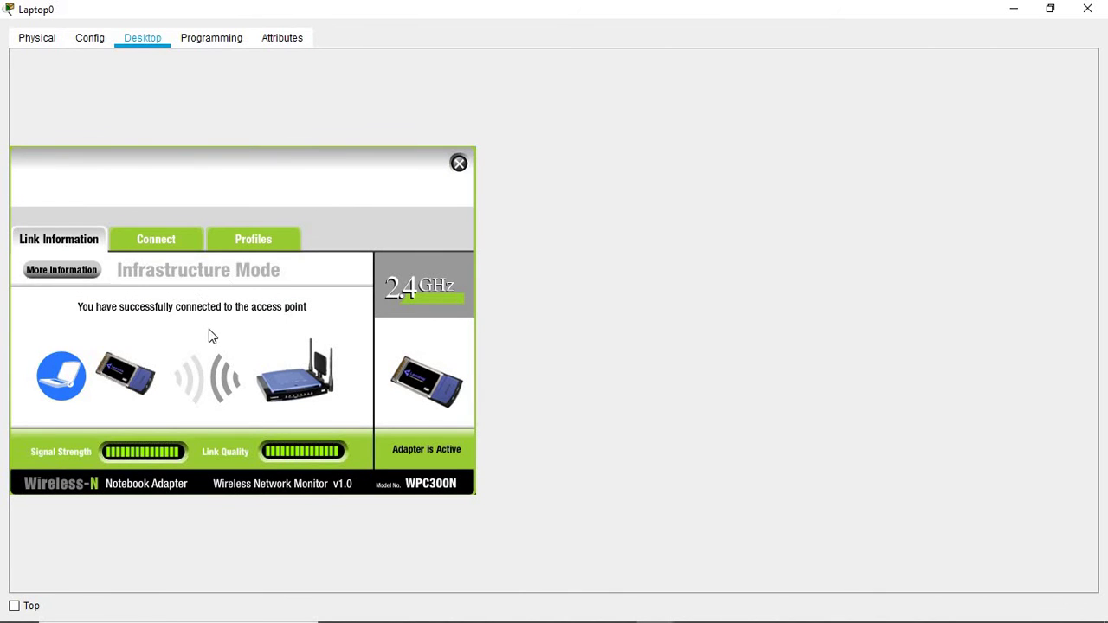
click(262, 243)
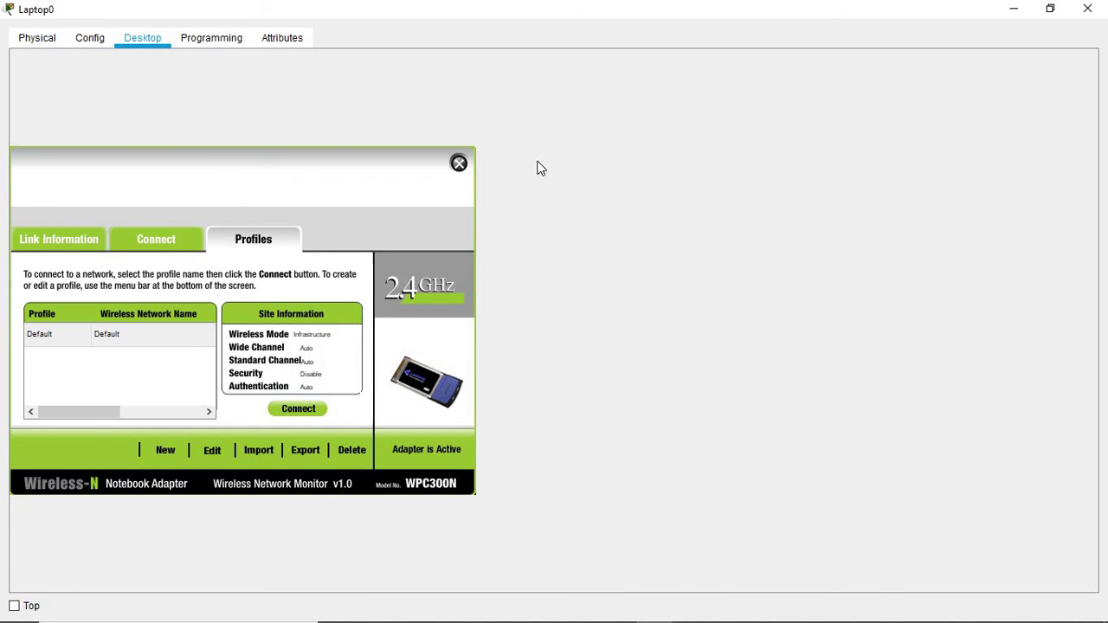
click(459, 165)
click(1088, 8)
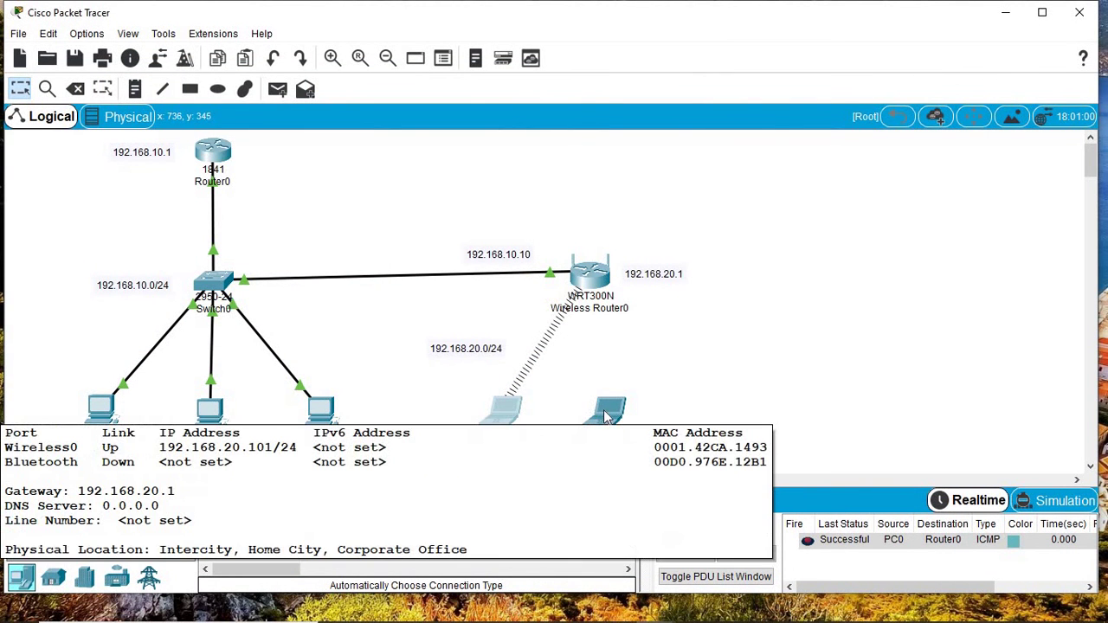
Open Laptop1's PC Wireless utility in a full-screen window.
click(607, 418)
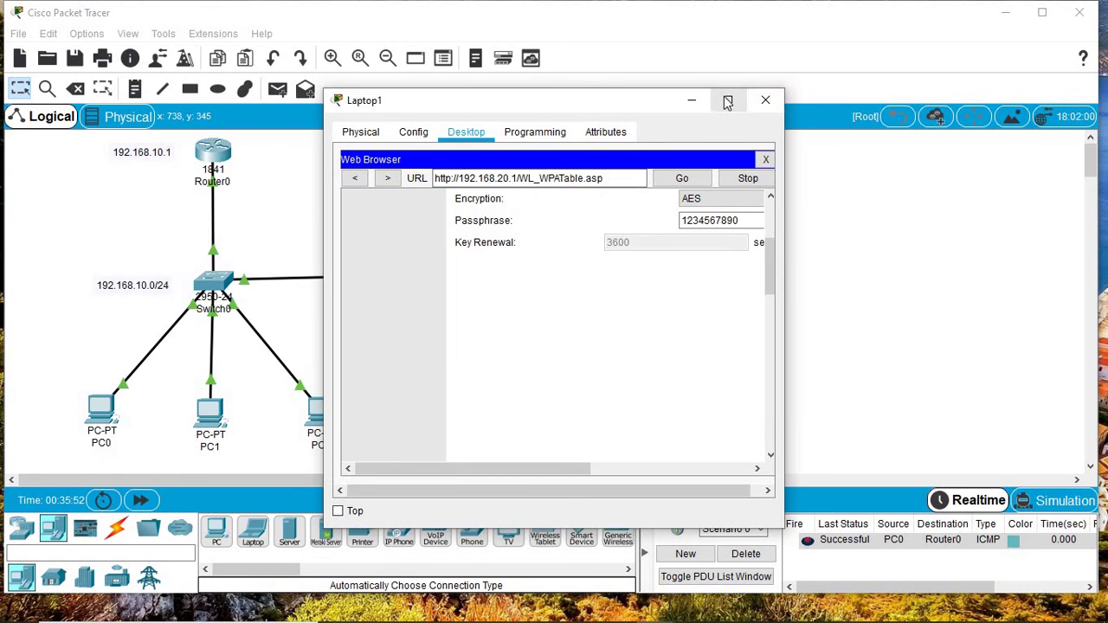
click(728, 100)
click(1080, 67)
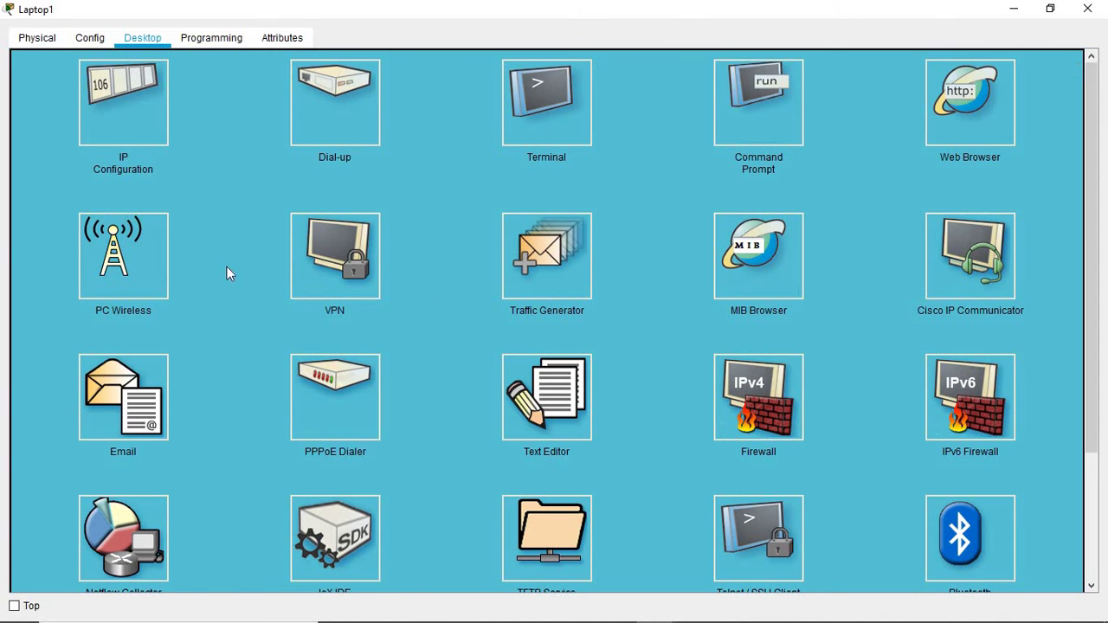
click(147, 253)
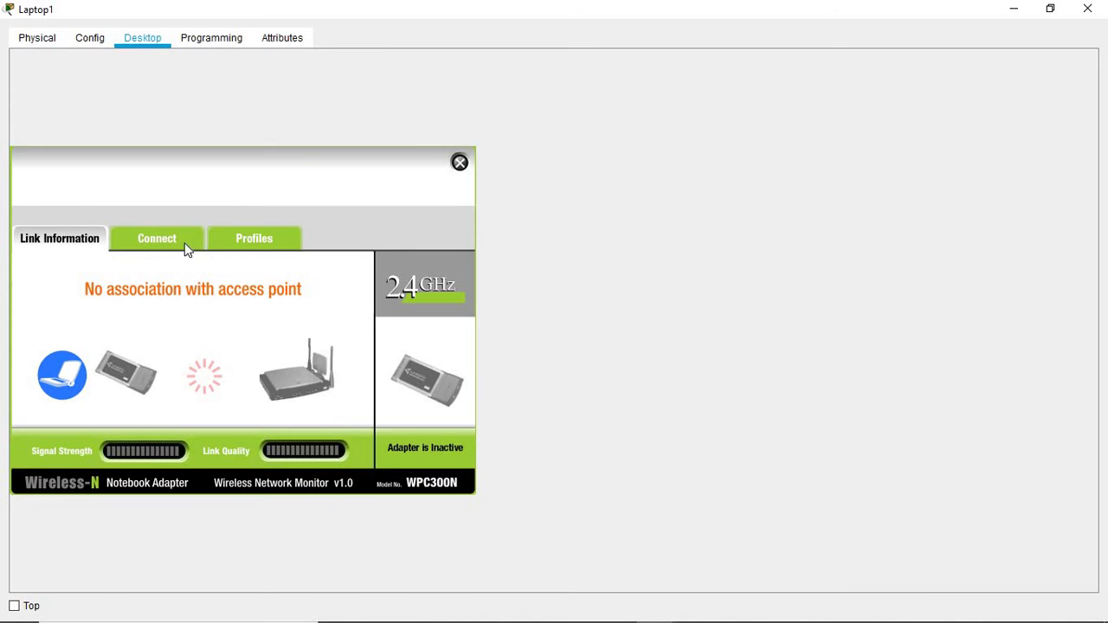
Connect Laptop1 to Mabokoane with the pre-shared key and confirm the link information.
click(185, 245)
click(329, 414)
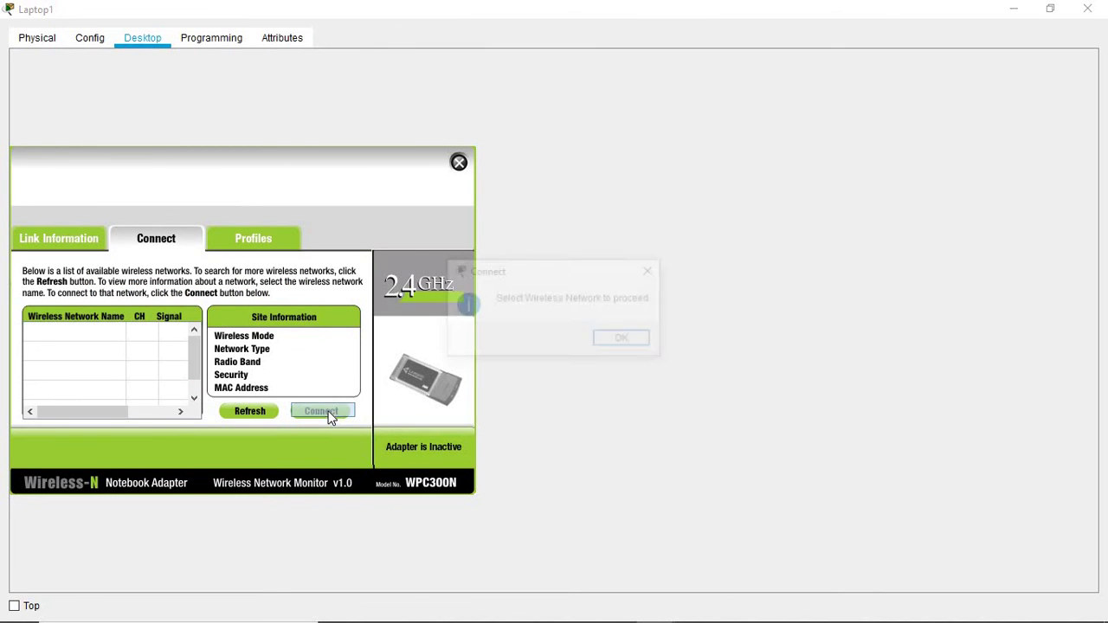
click(600, 343)
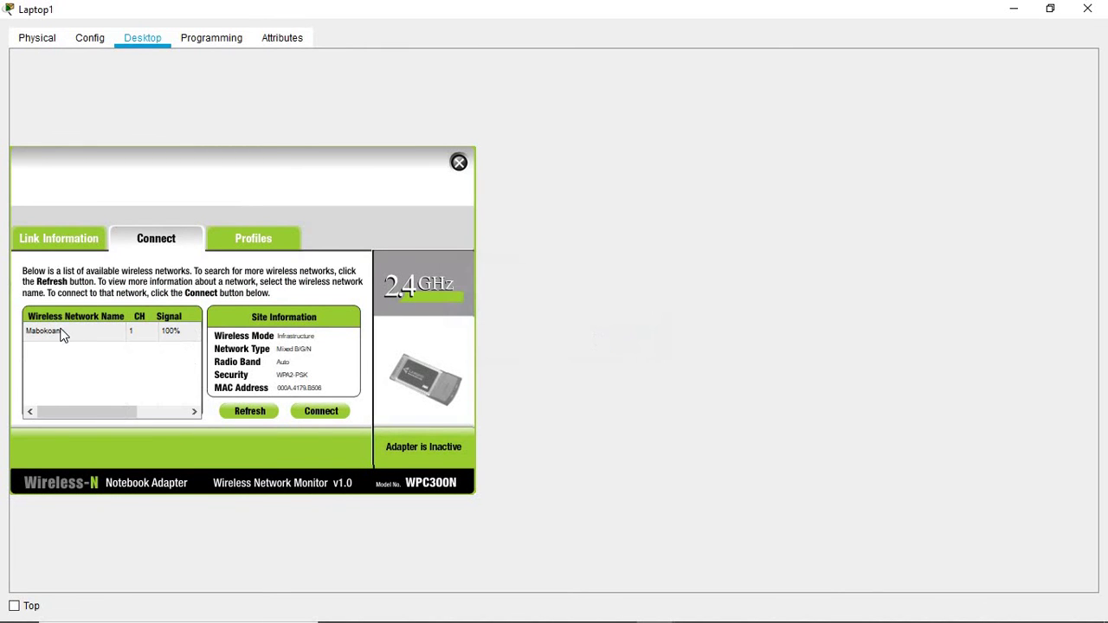
click(56, 336)
click(335, 413)
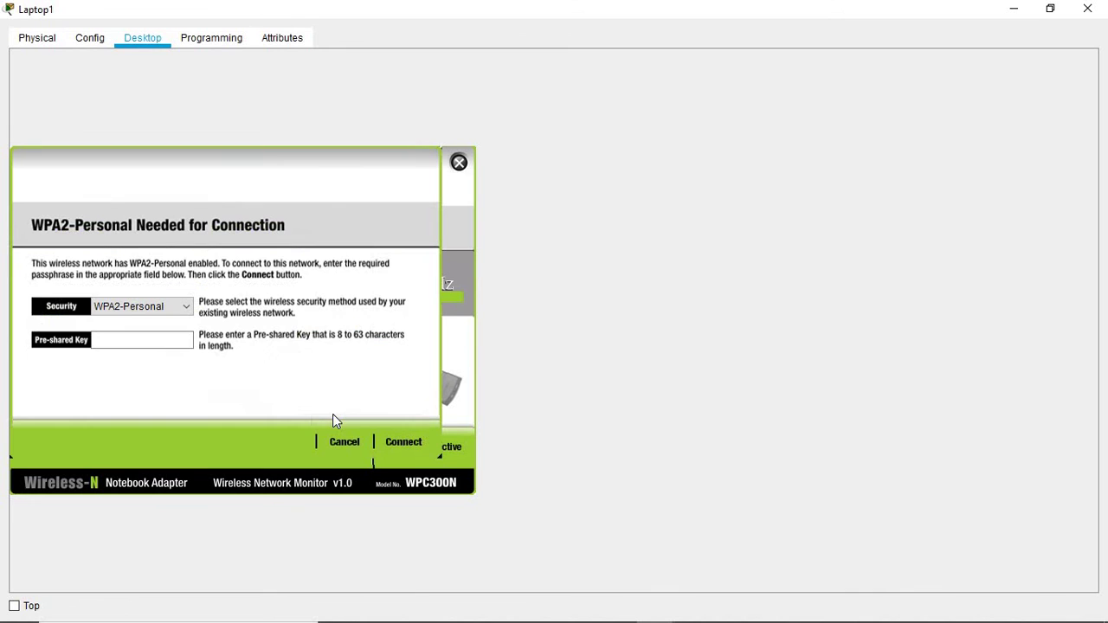
click(125, 341)
text(1234567)
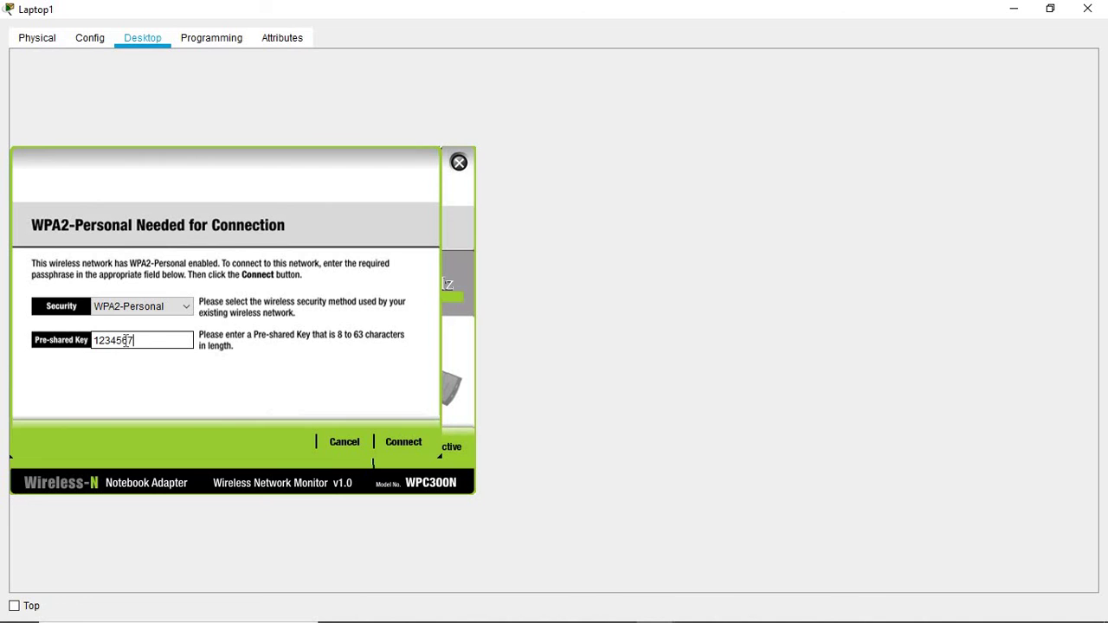
text(890)
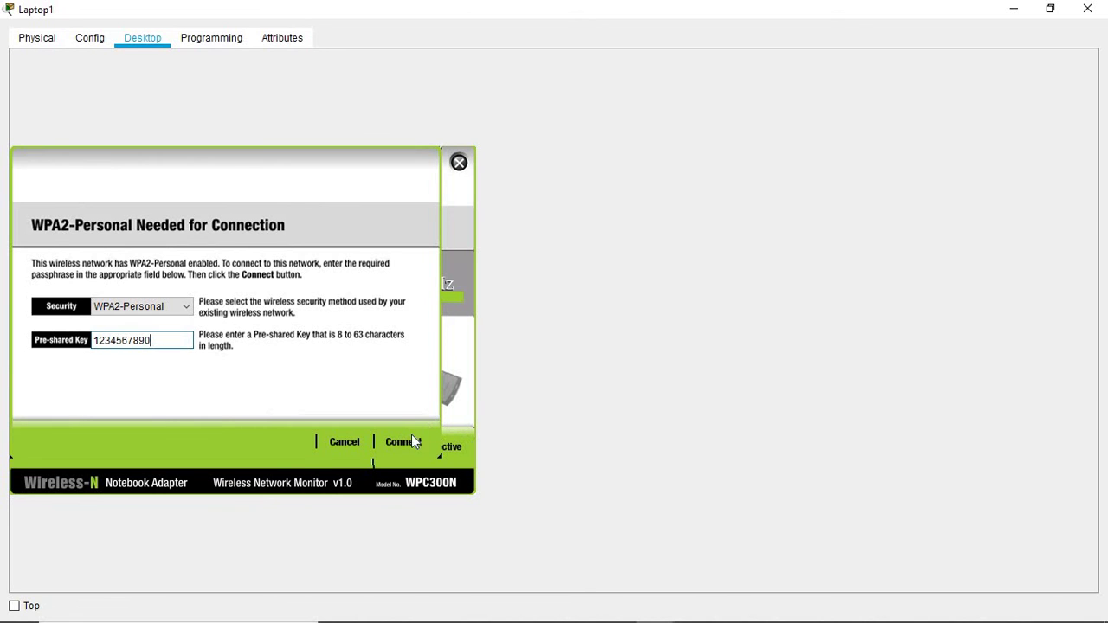
click(407, 441)
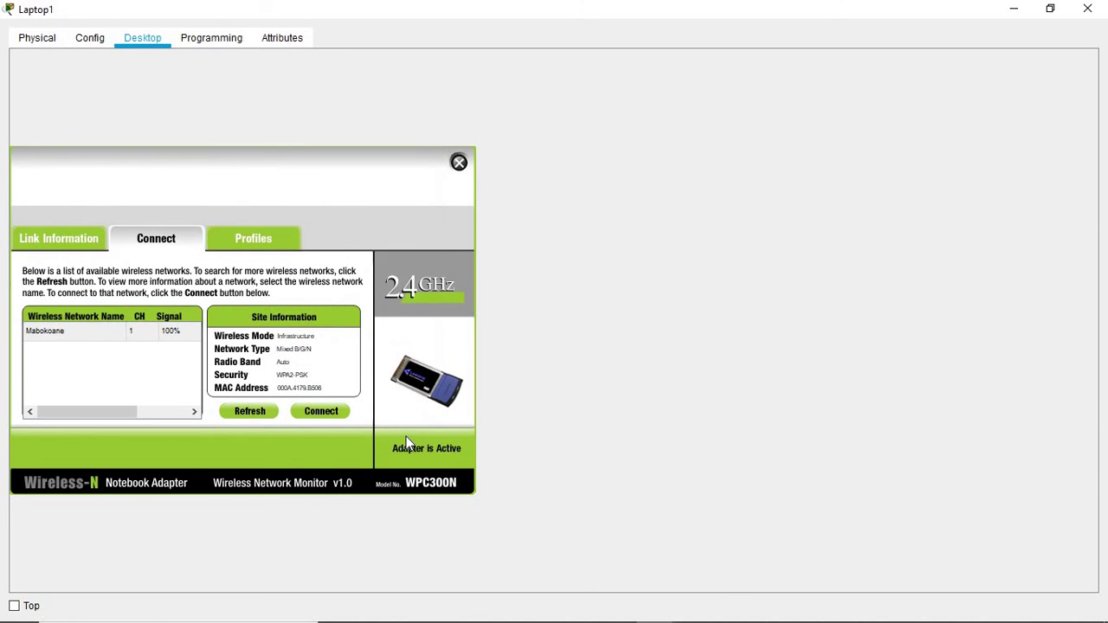
click(63, 246)
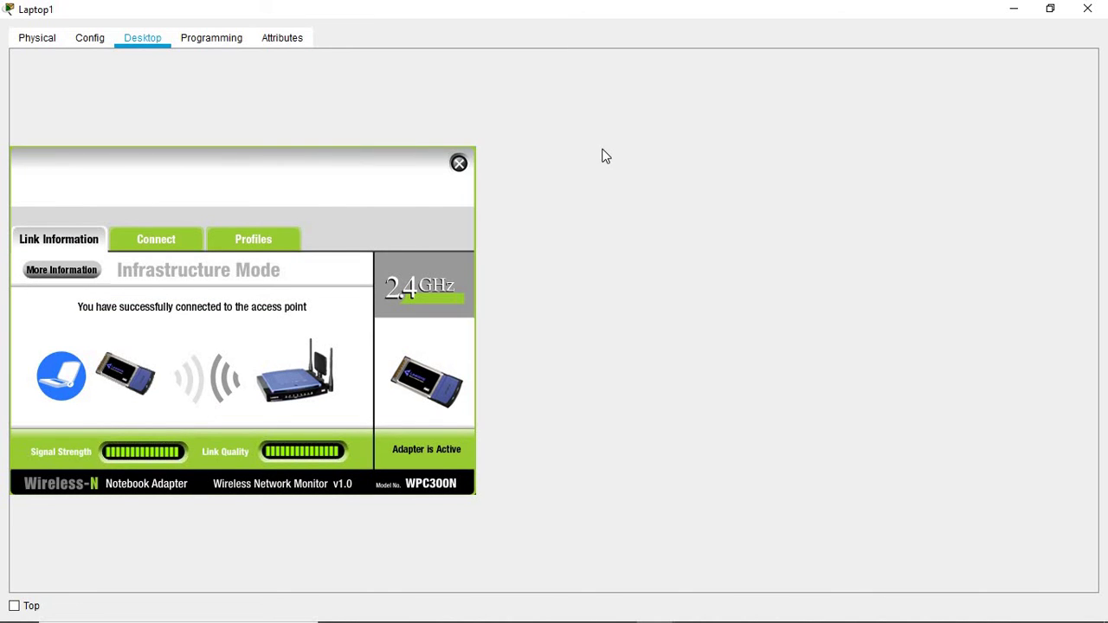
click(459, 164)
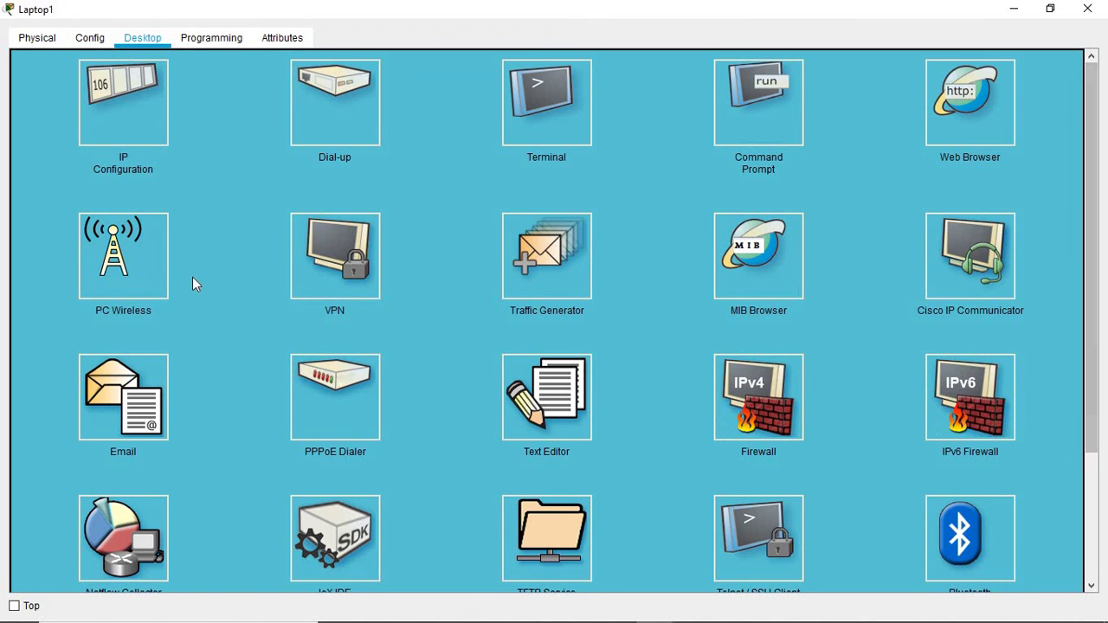
Browse from Laptop1 to the router at 192.168.10.10 and log in as admin.
click(952, 102)
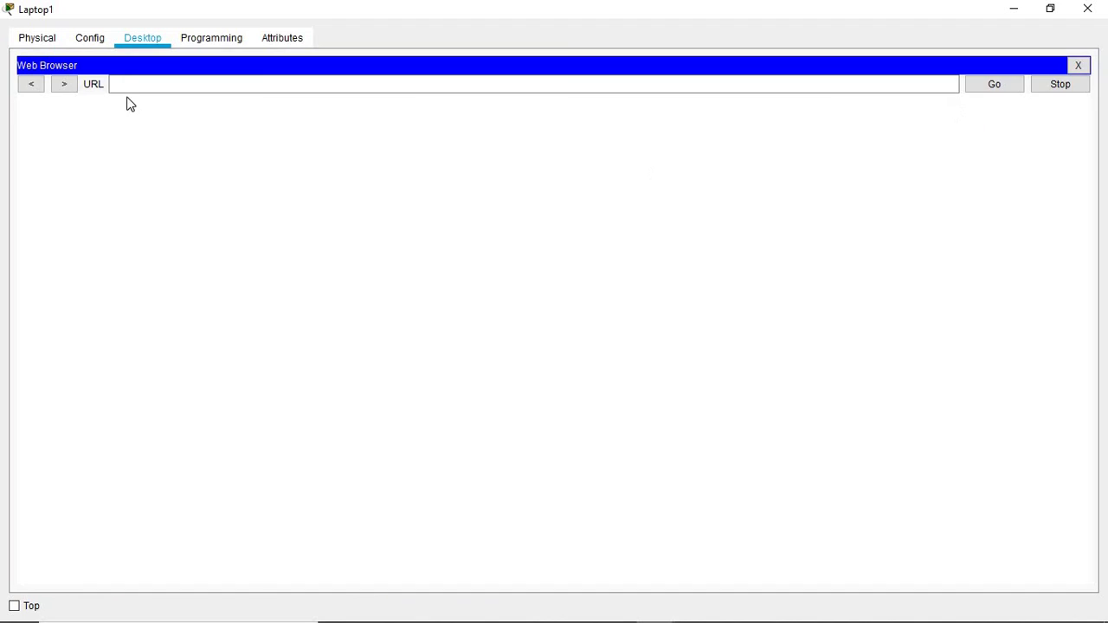
click(125, 85)
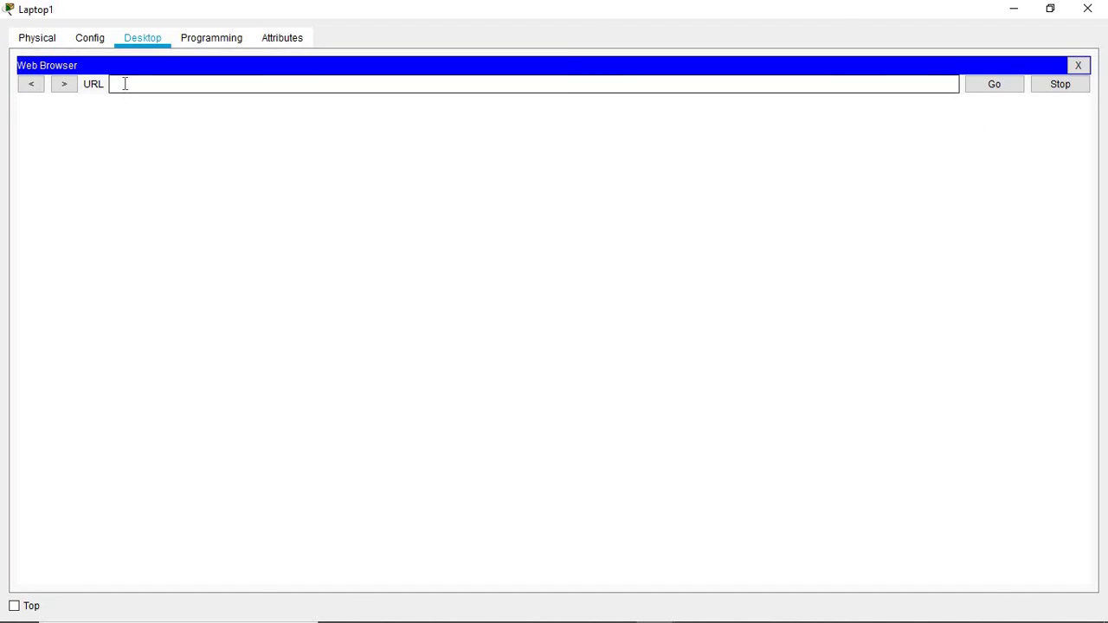
text(192.1)
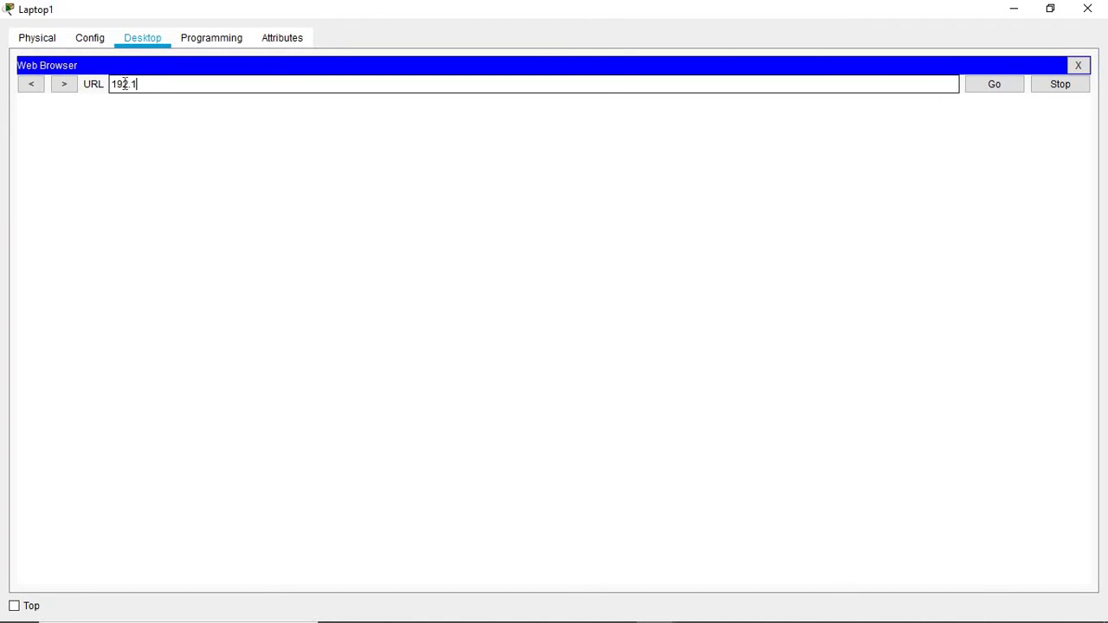
text(68.10.10)
key(Return)
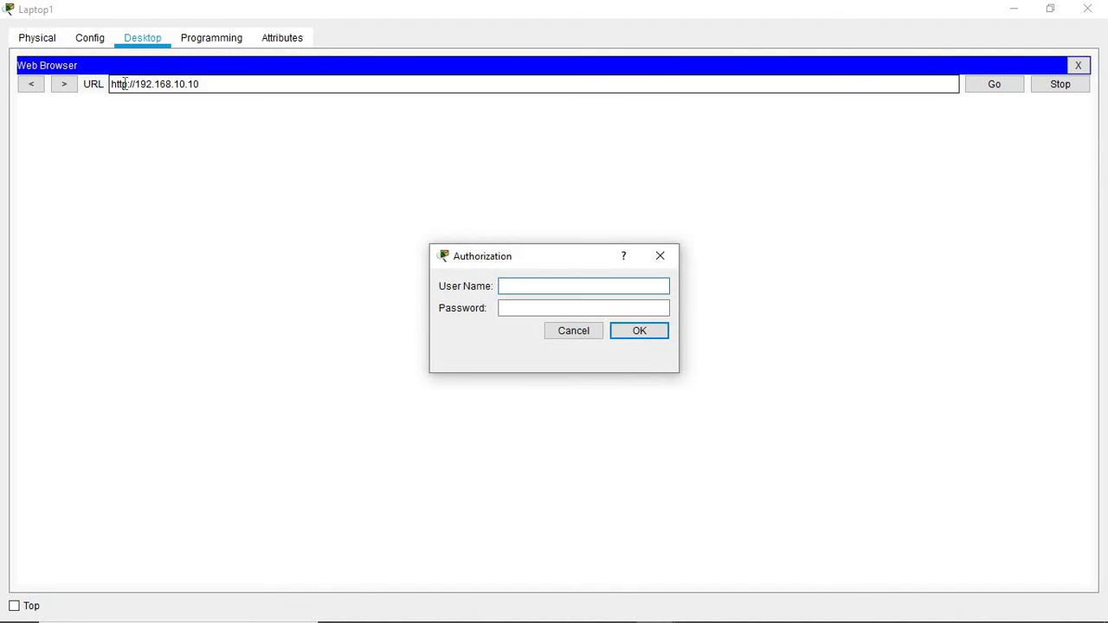
text(admin)
click(536, 310)
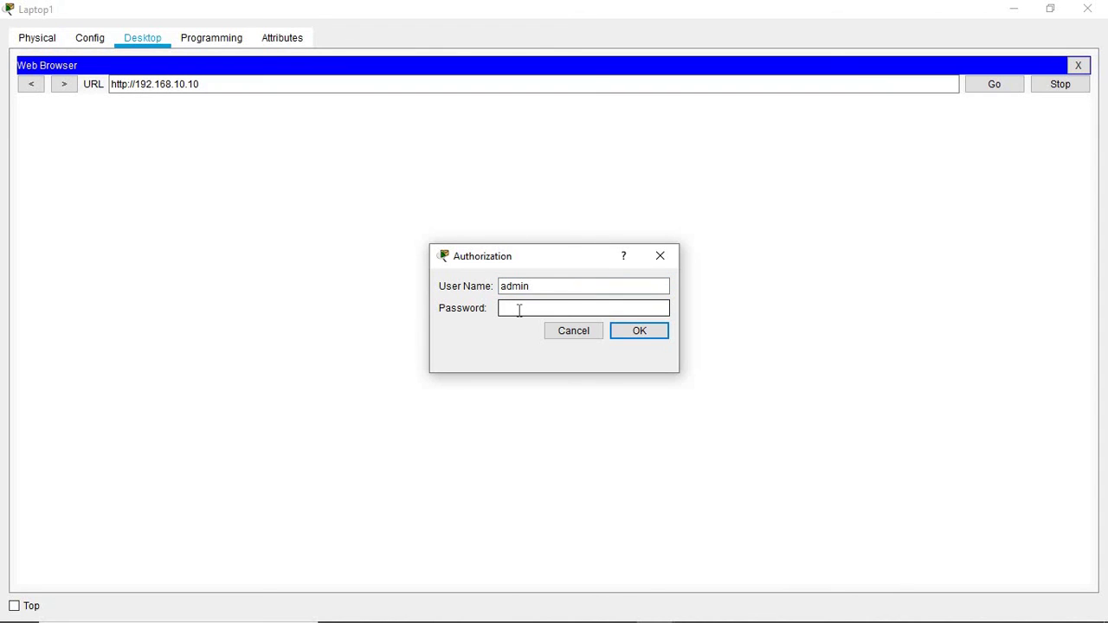
text(admin)
key(Return)
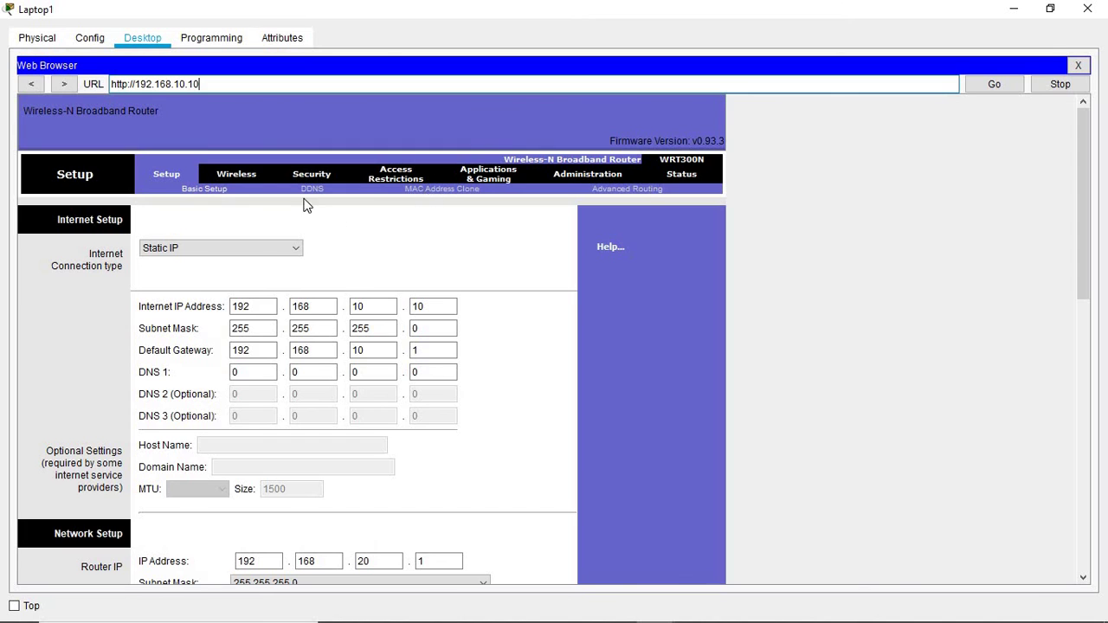
Review the Wireless MAC Filter page, confirming it is disabled, then minimize Laptop1.
click(221, 176)
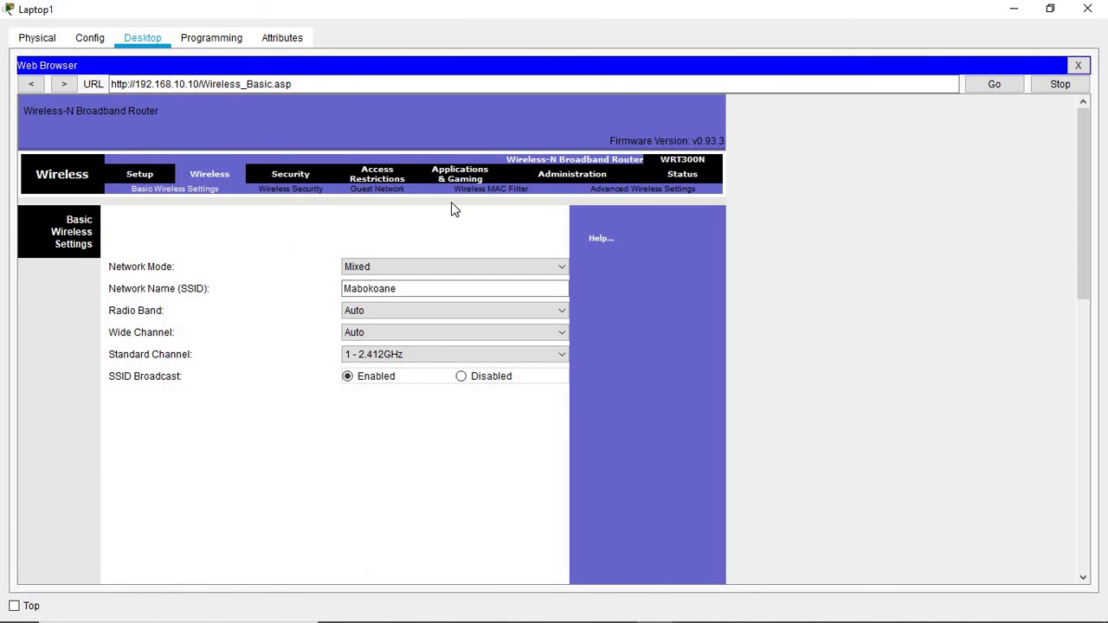
click(477, 189)
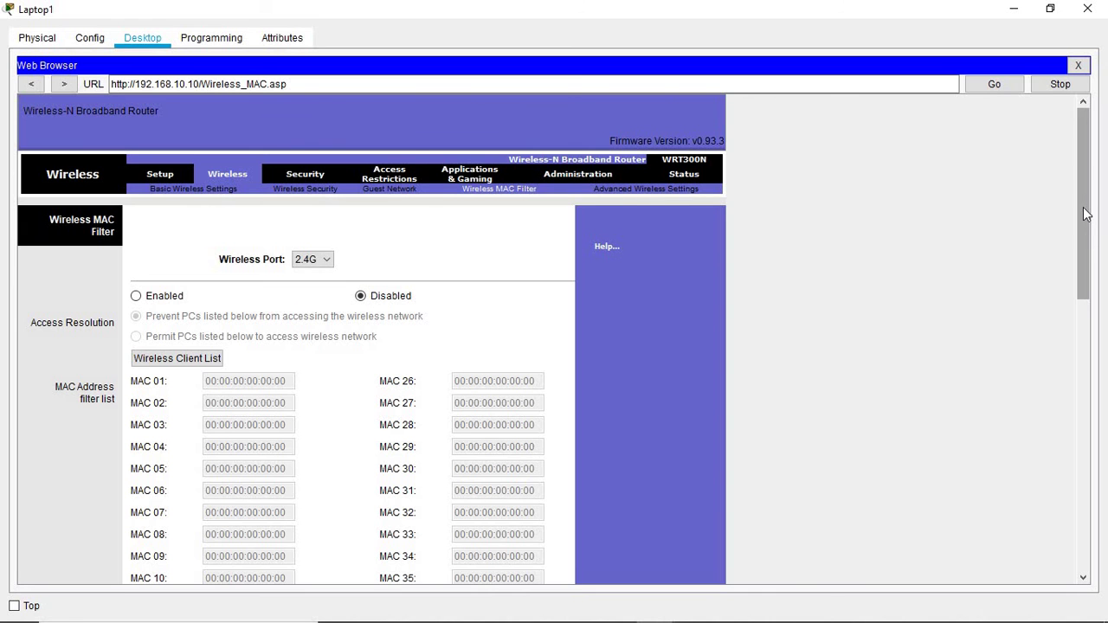
drag(1084, 212, 1033, 226)
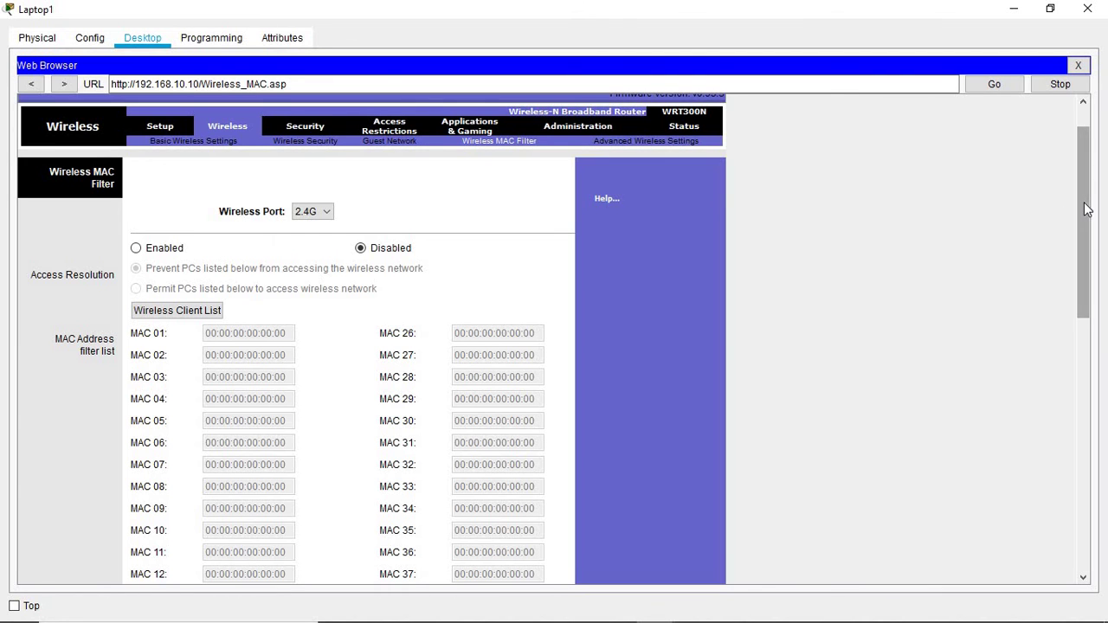
drag(1087, 210, 1071, 301)
scroll(1062, 352, down, 1)
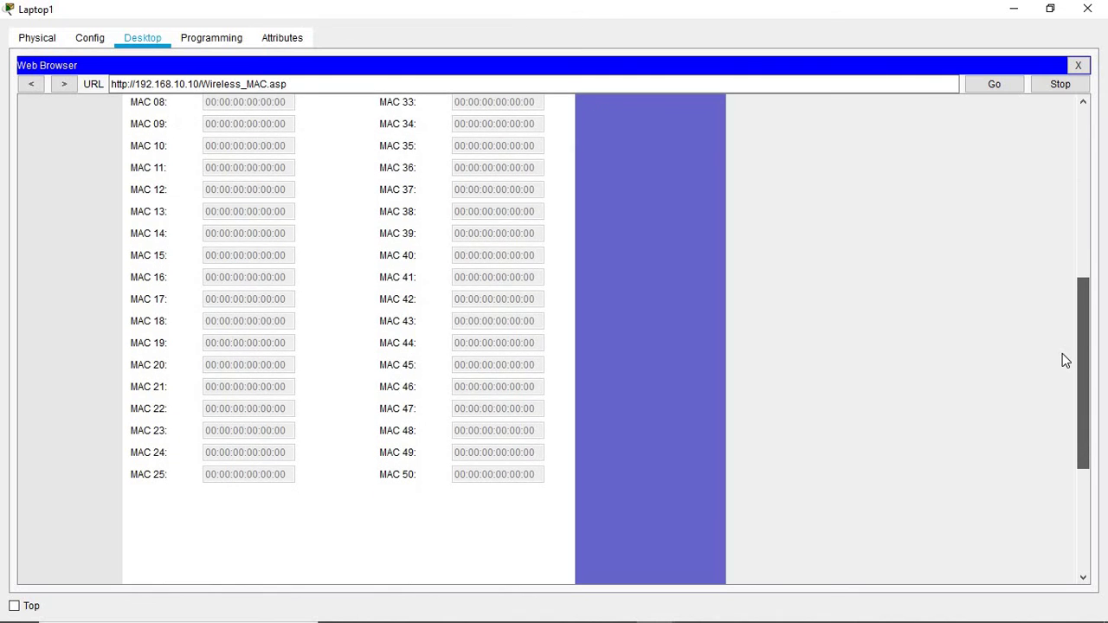
scroll(1062, 355, up, 5)
scroll(1009, 186, up, 2)
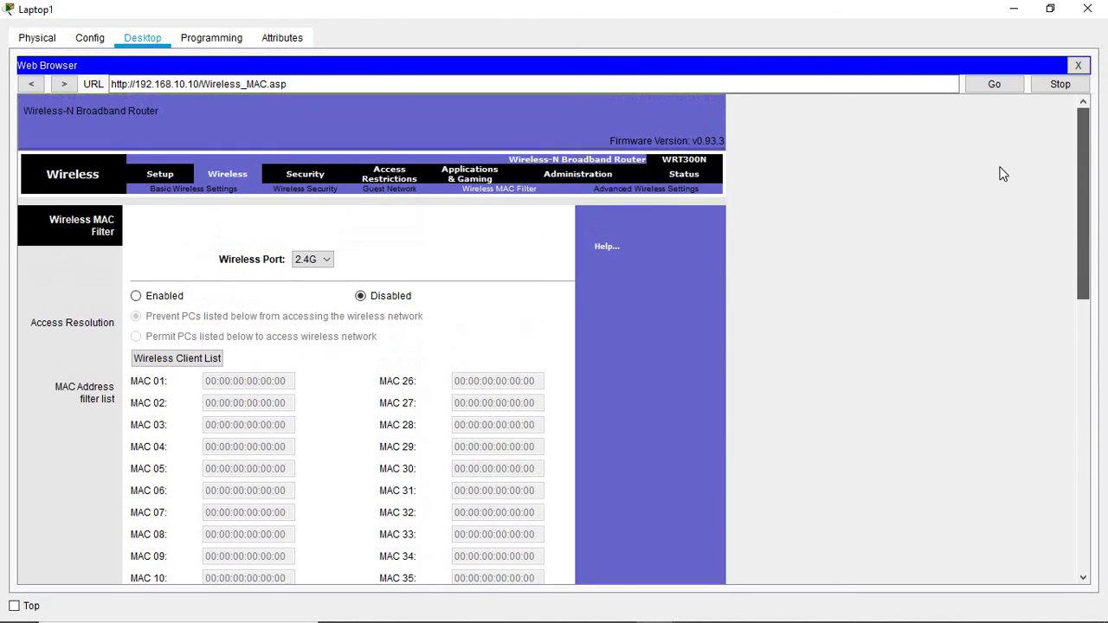
click(1010, 14)
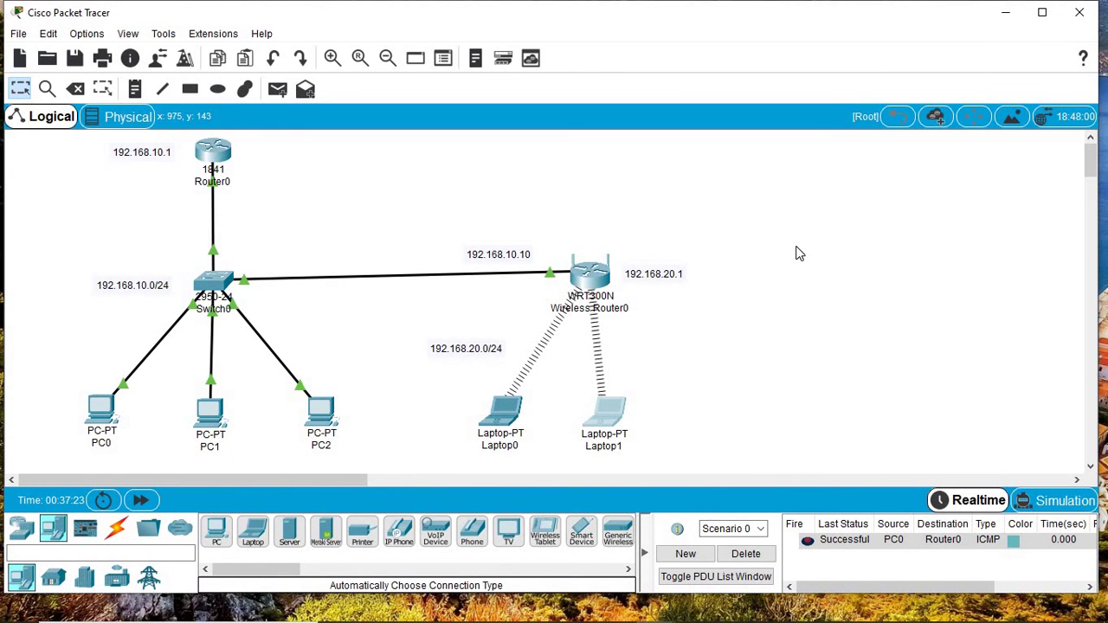
Add a new laptop, Laptop2, beside Laptop1 and open its settings full screen.
click(250, 537)
click(708, 409)
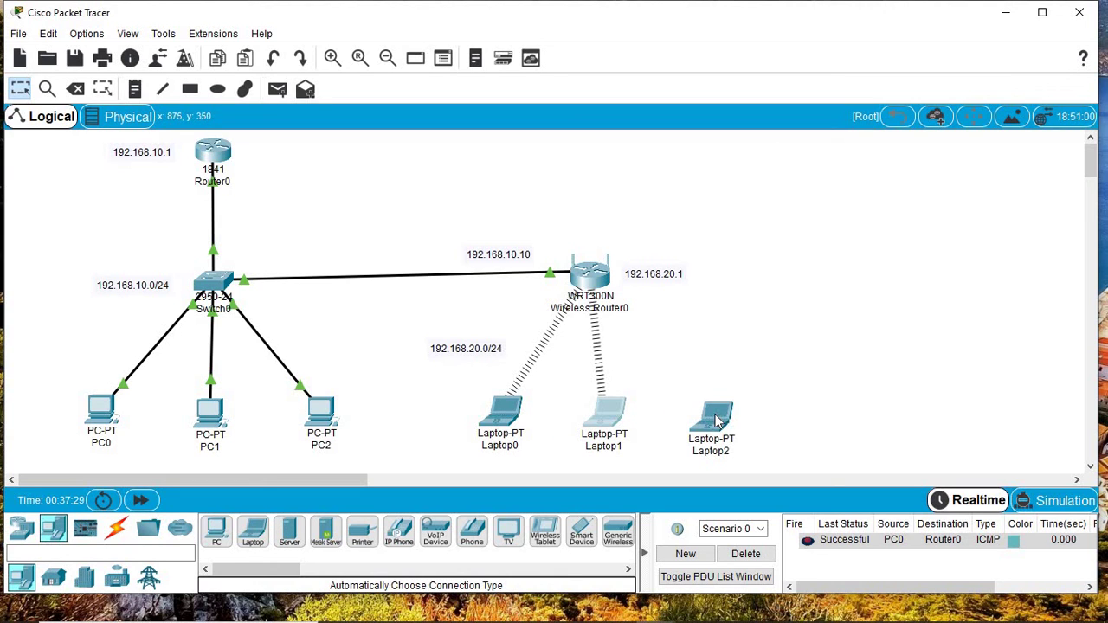
click(717, 421)
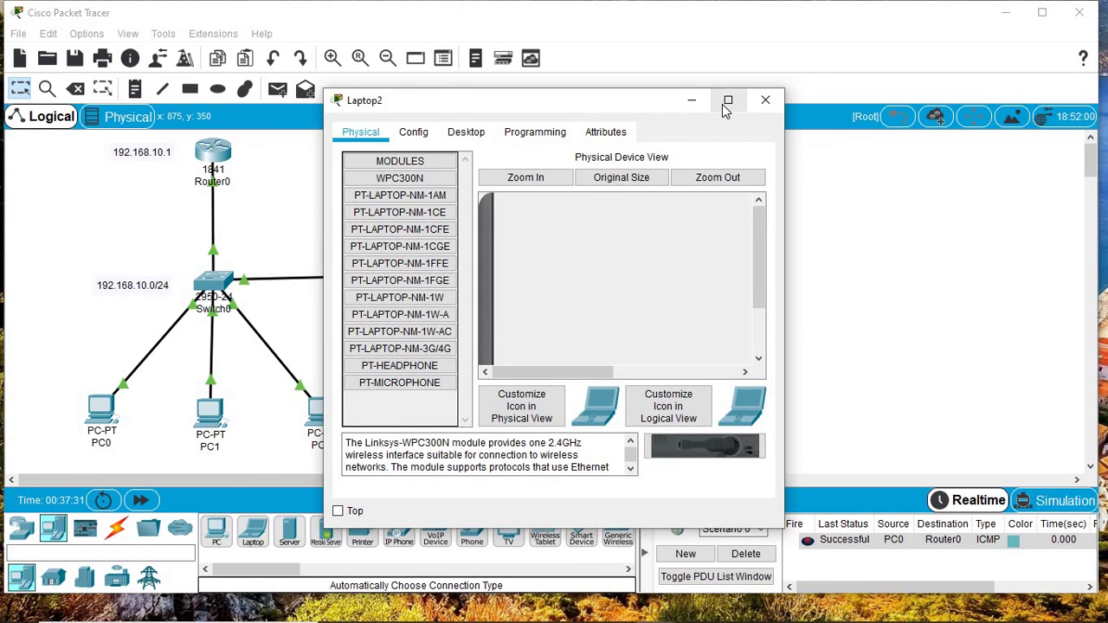
click(722, 105)
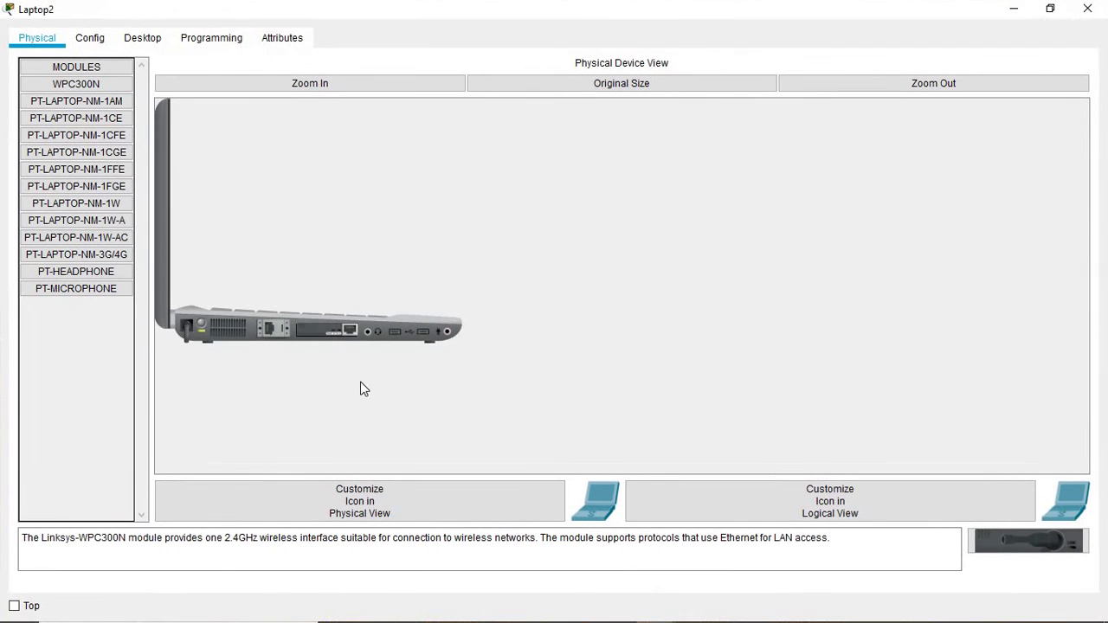
Replace Laptop2's module with a Linksys WPC300N, power it on, and go to Desktop.
click(293, 84)
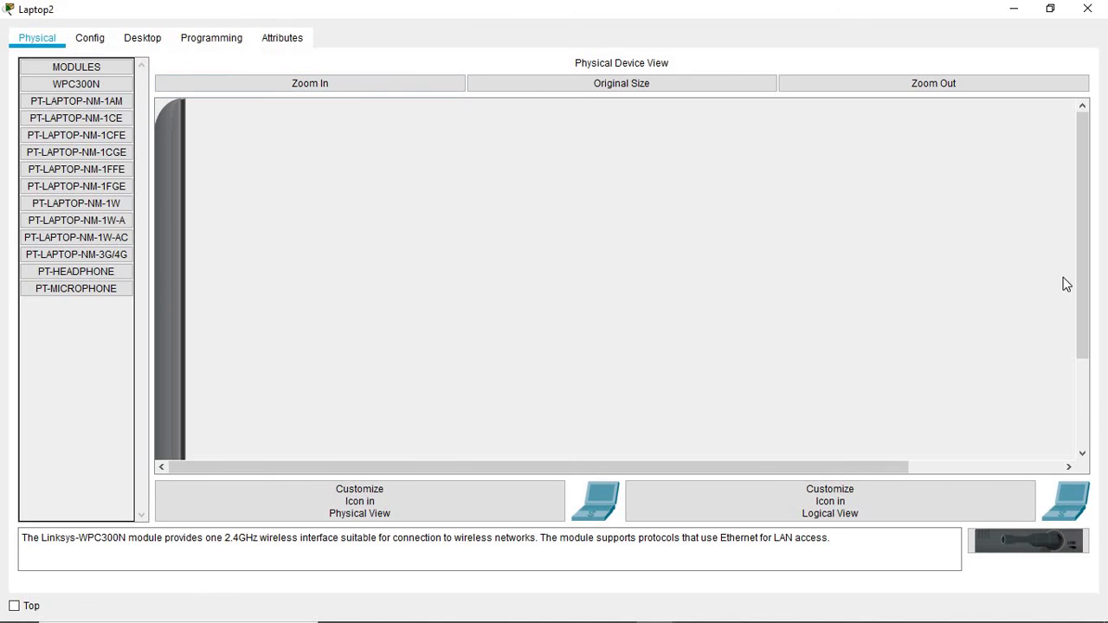
drag(1084, 277, 1070, 445)
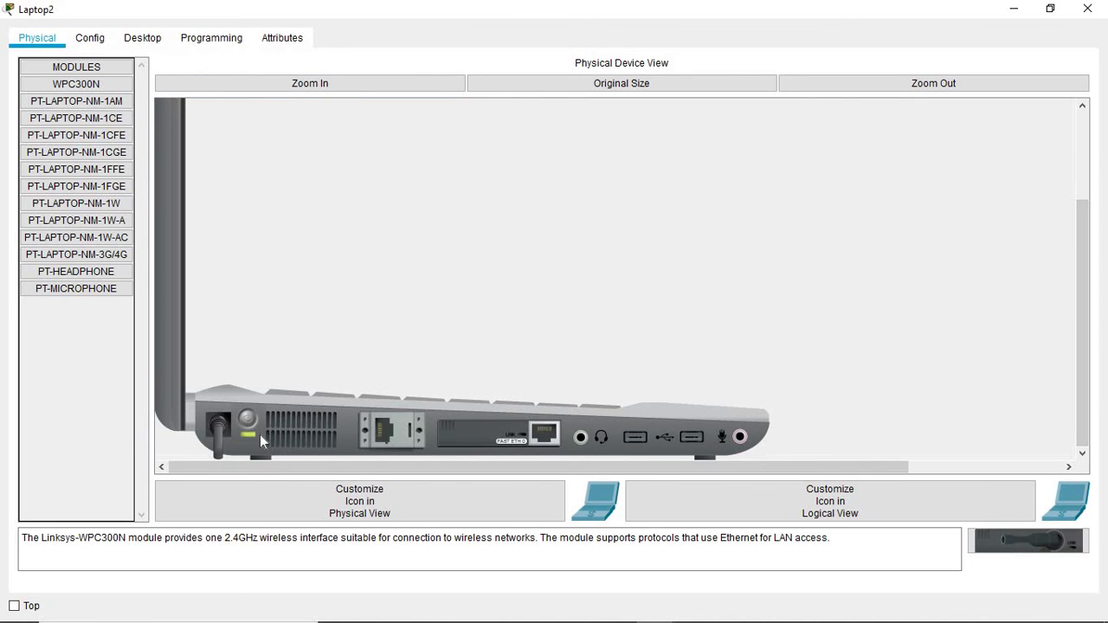
drag(473, 438, 76, 468)
drag(445, 454, 499, 431)
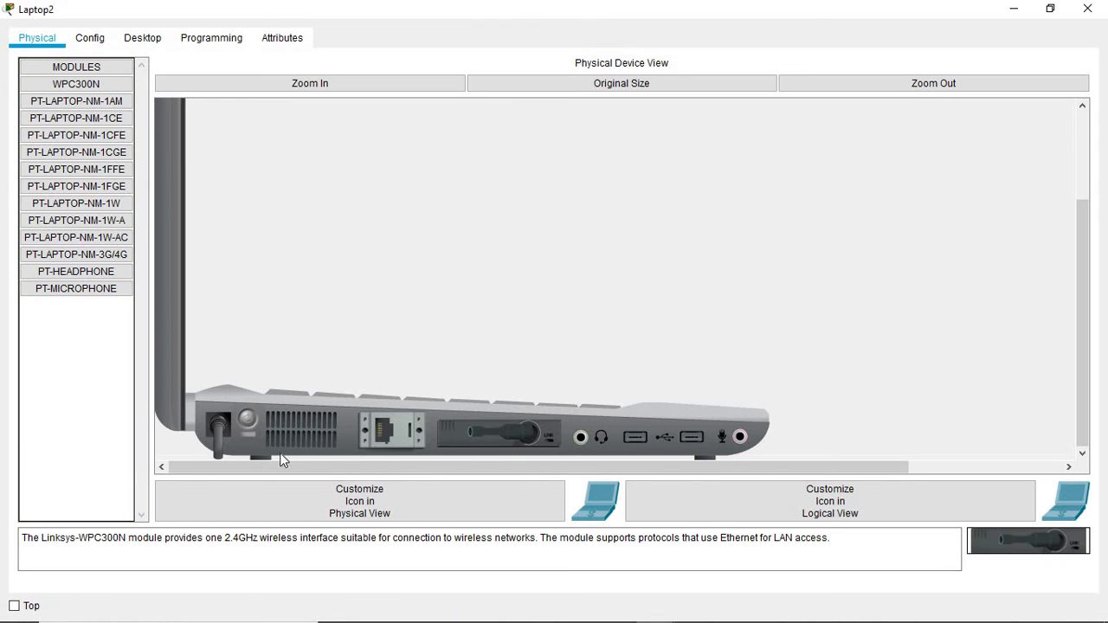
click(248, 423)
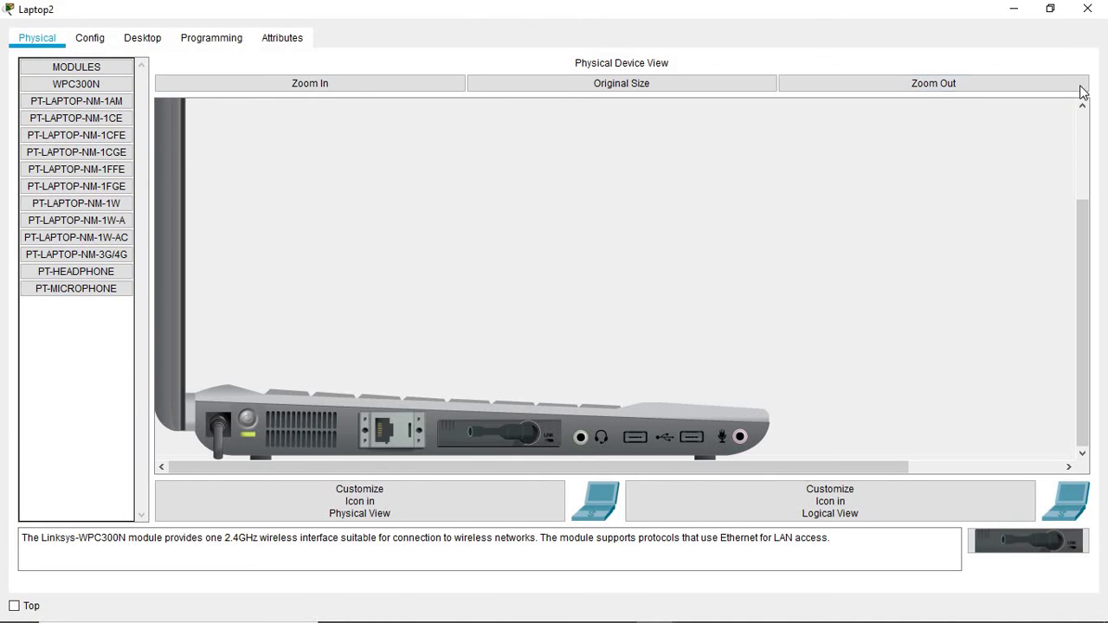
click(156, 36)
Connect Laptop2 to the WPA2-PSK network with the pre-shared key and check the link.
click(119, 279)
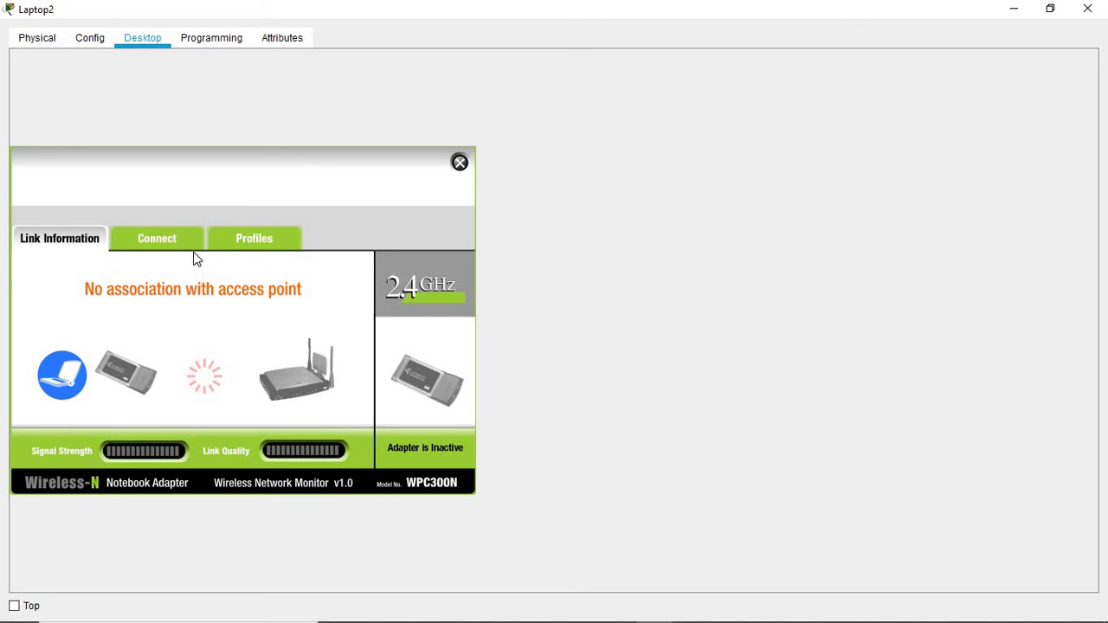
click(165, 241)
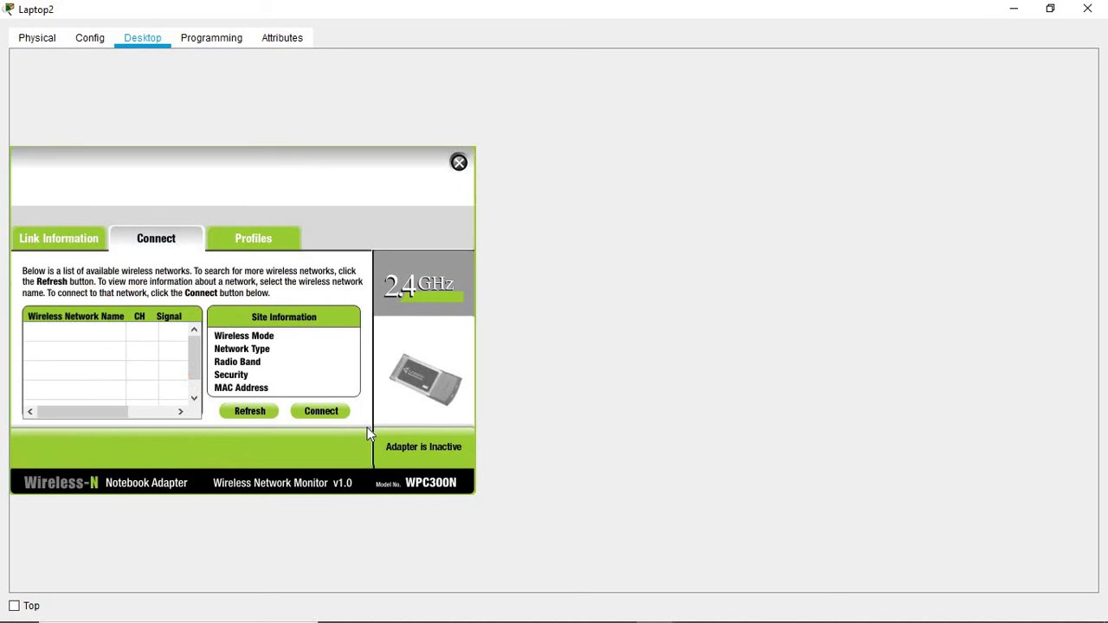
click(318, 414)
key(Return)
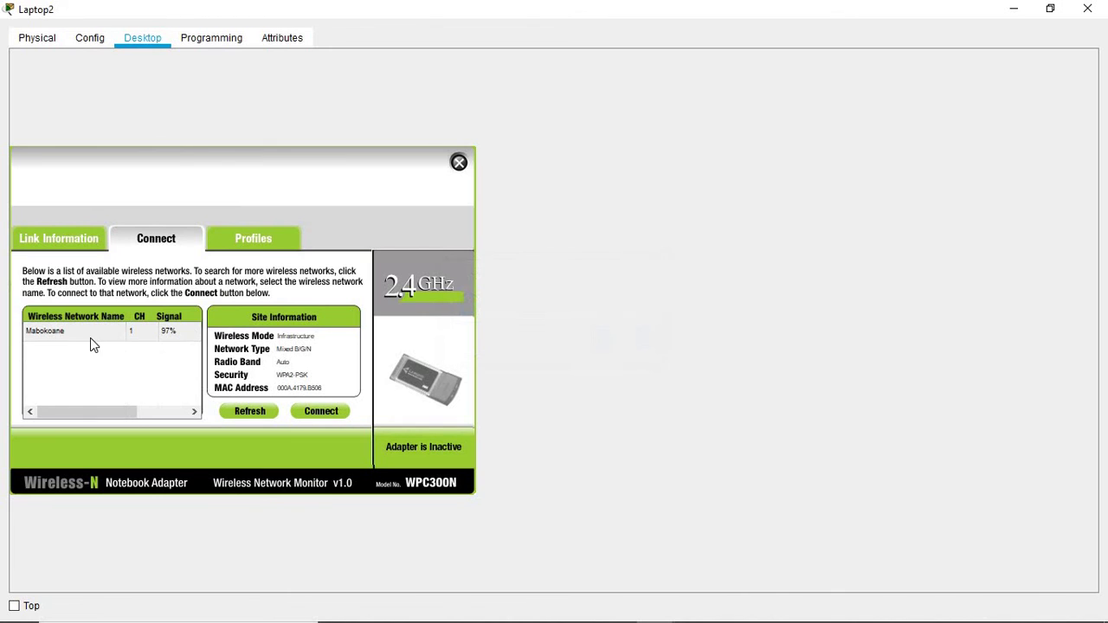
click(77, 333)
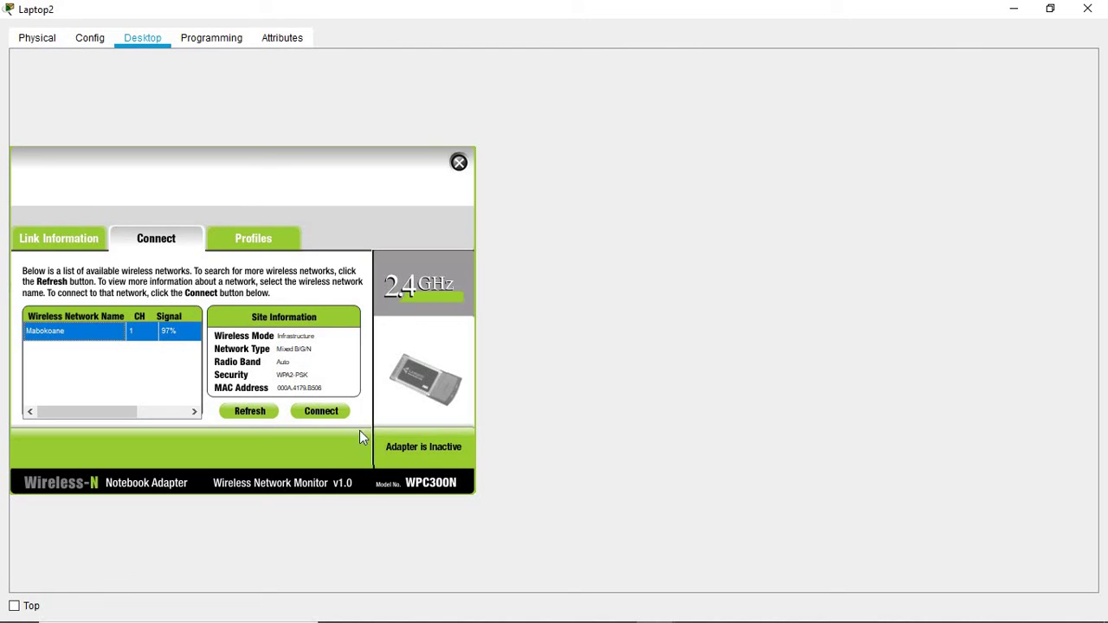
click(326, 412)
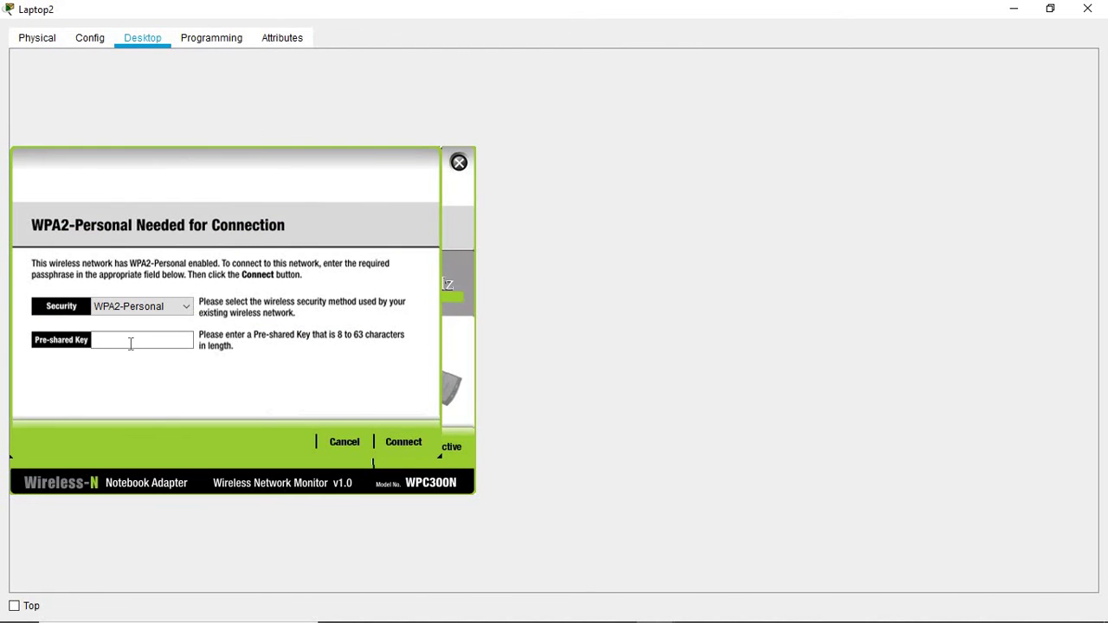
click(127, 341)
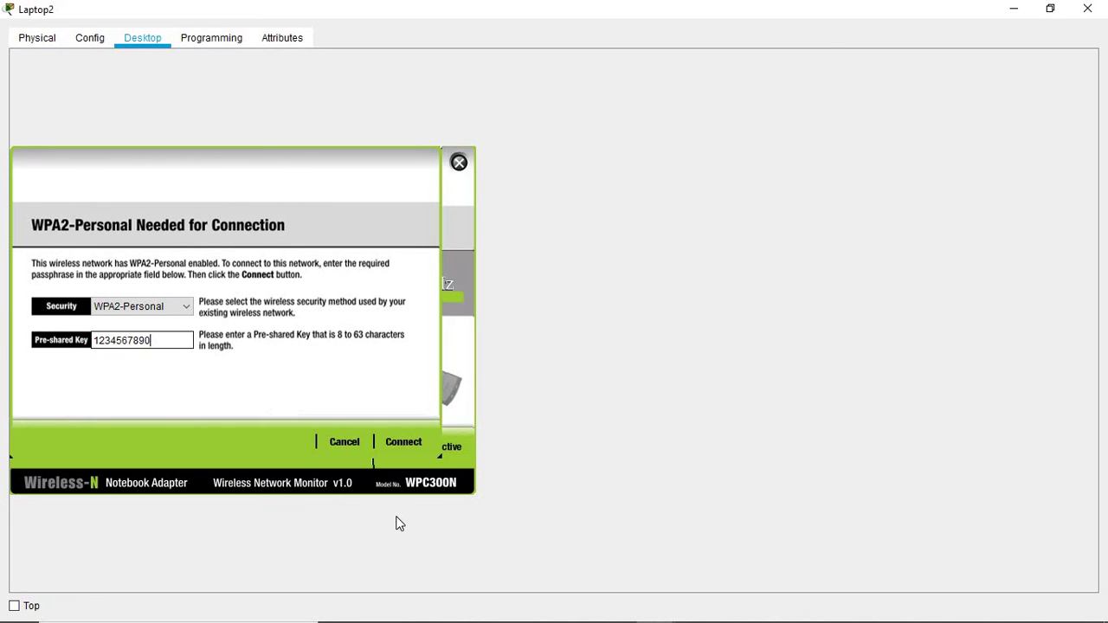
click(402, 443)
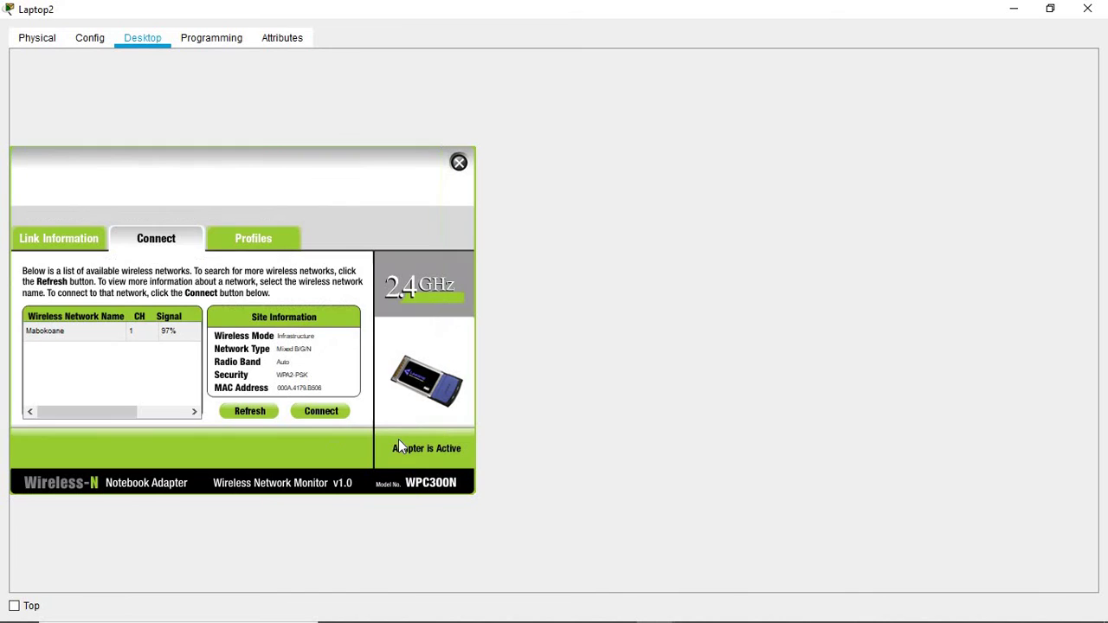
click(73, 245)
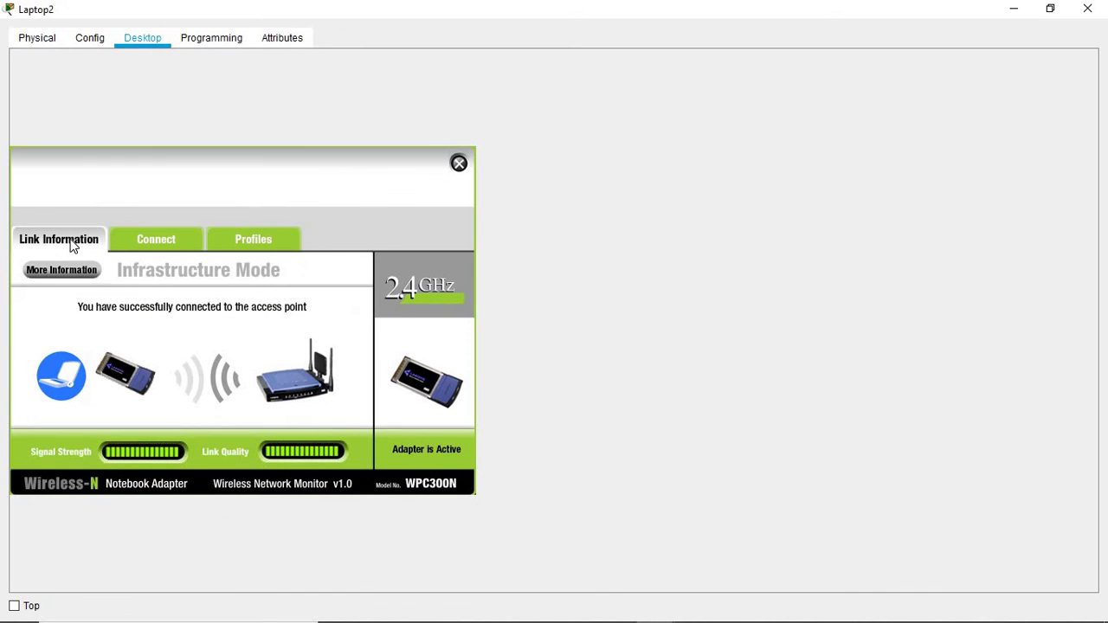
click(459, 163)
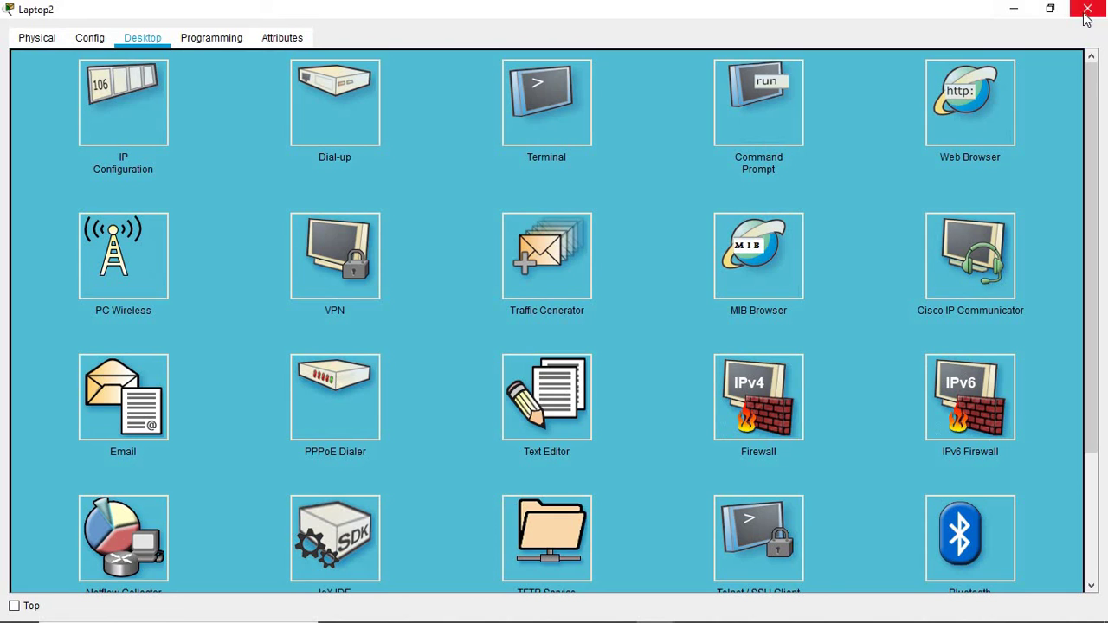
Bring up the sizing options for Laptop2's window to restore it.
right_click(1022, 19)
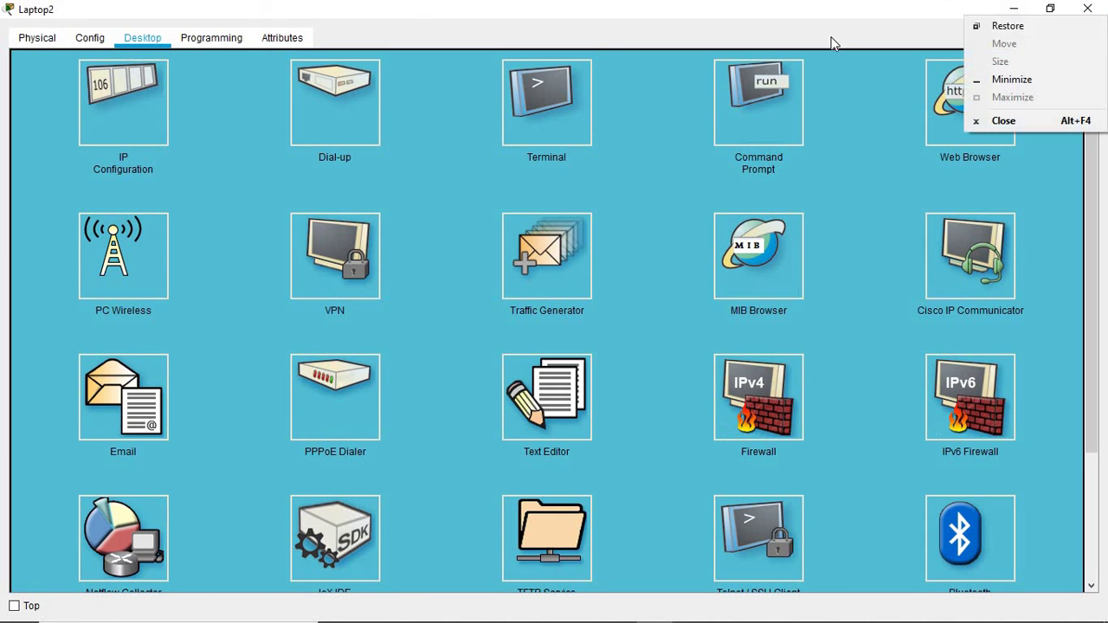
click(521, 33)
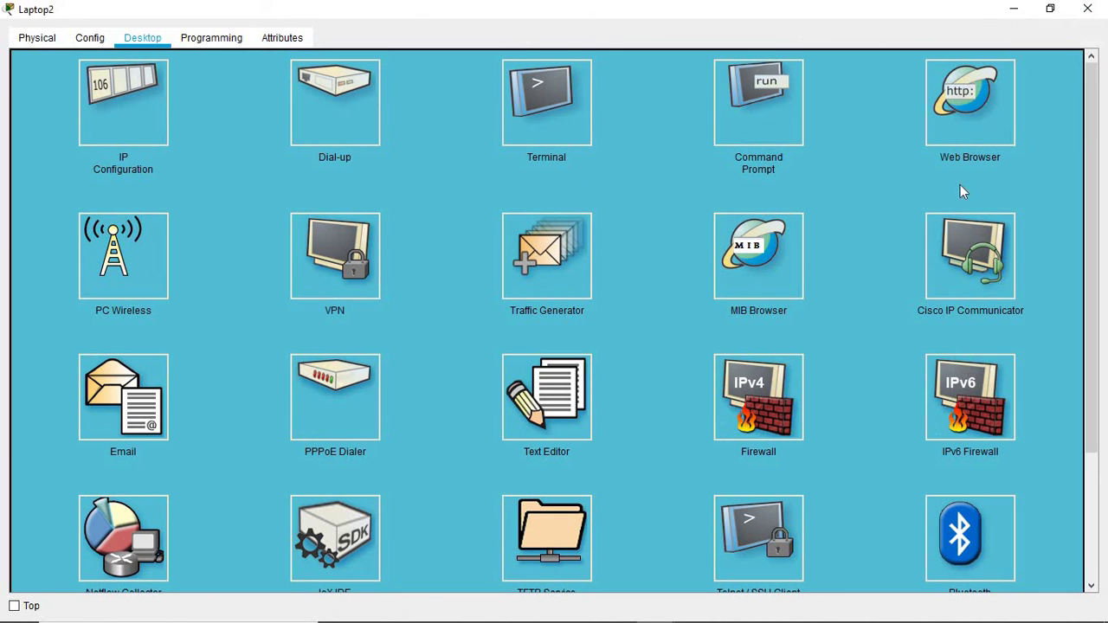
right_click(1051, 10)
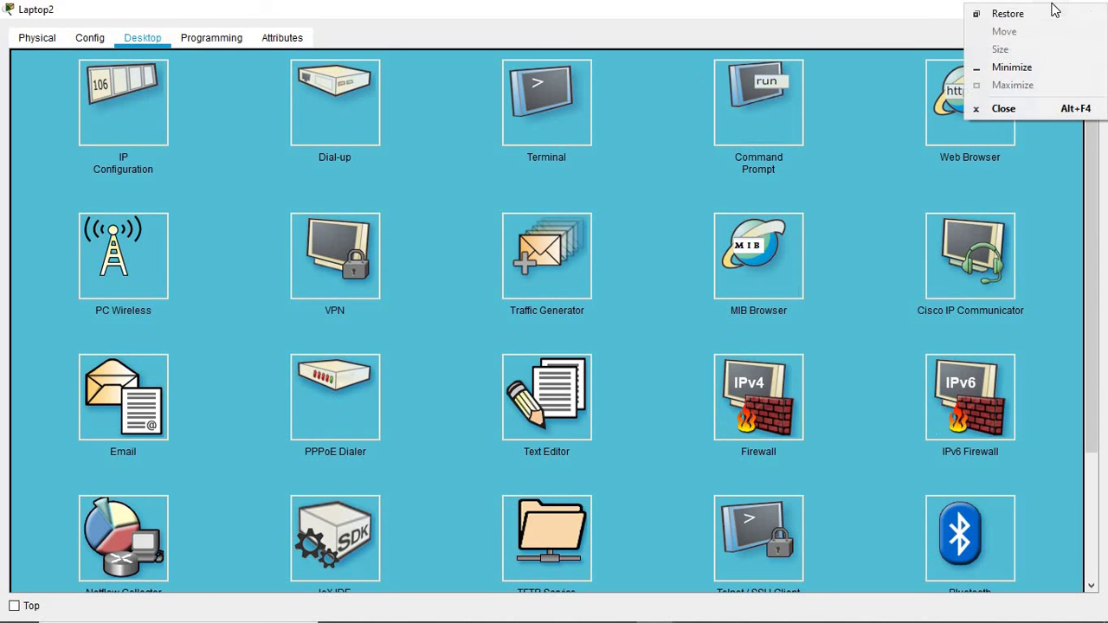
Send a simple ICMP PDU from Laptop0 to Laptop2, then reopen Laptop2's window.
key(r)
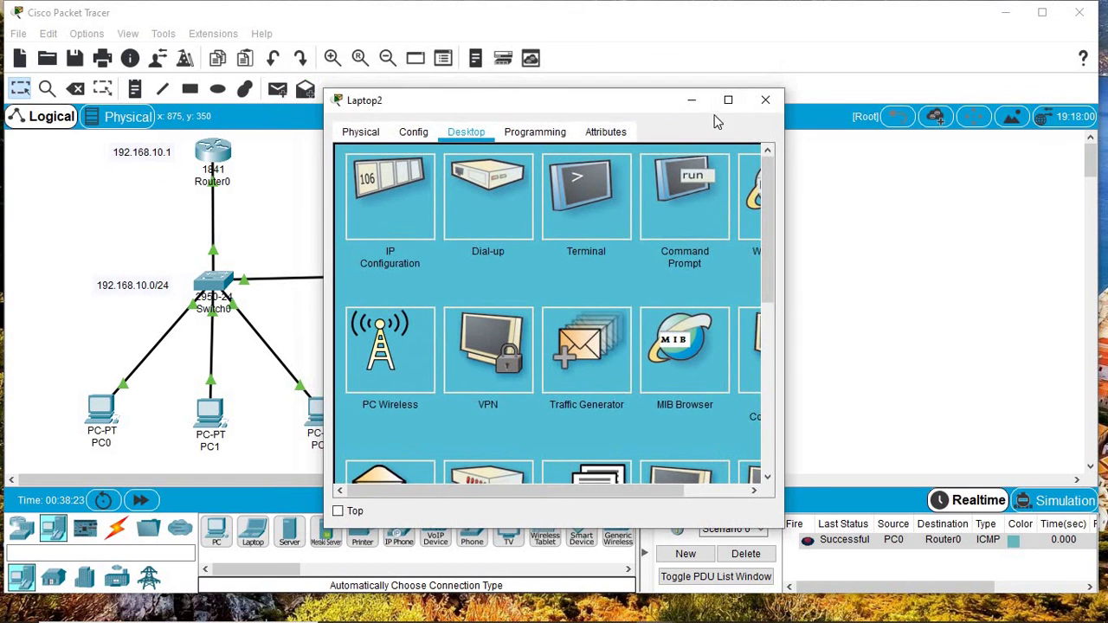
click(693, 100)
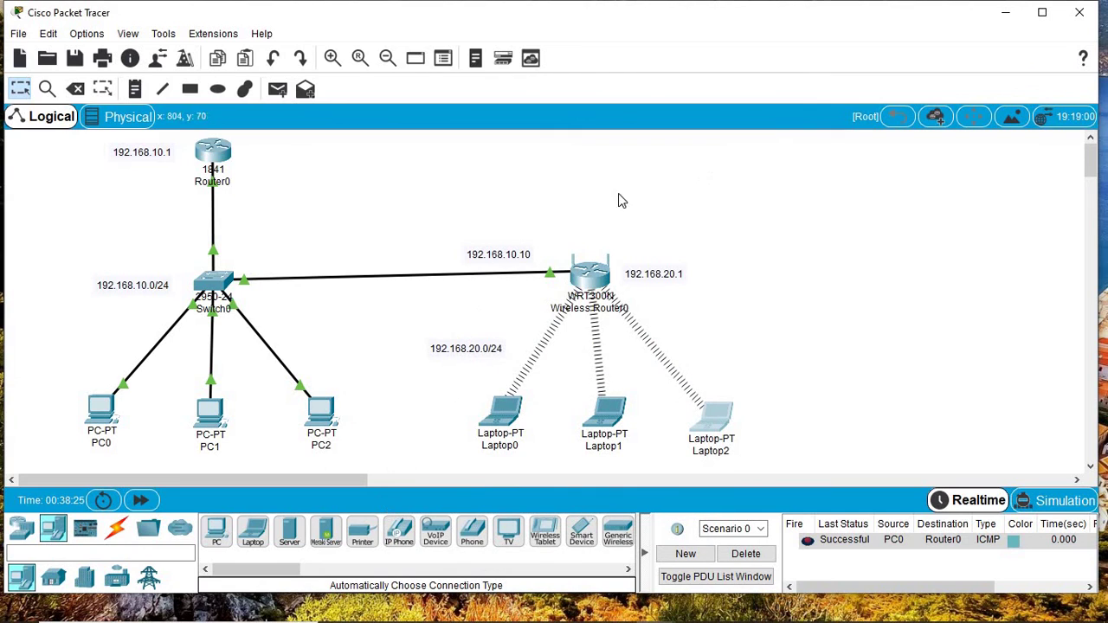
click(277, 89)
click(504, 411)
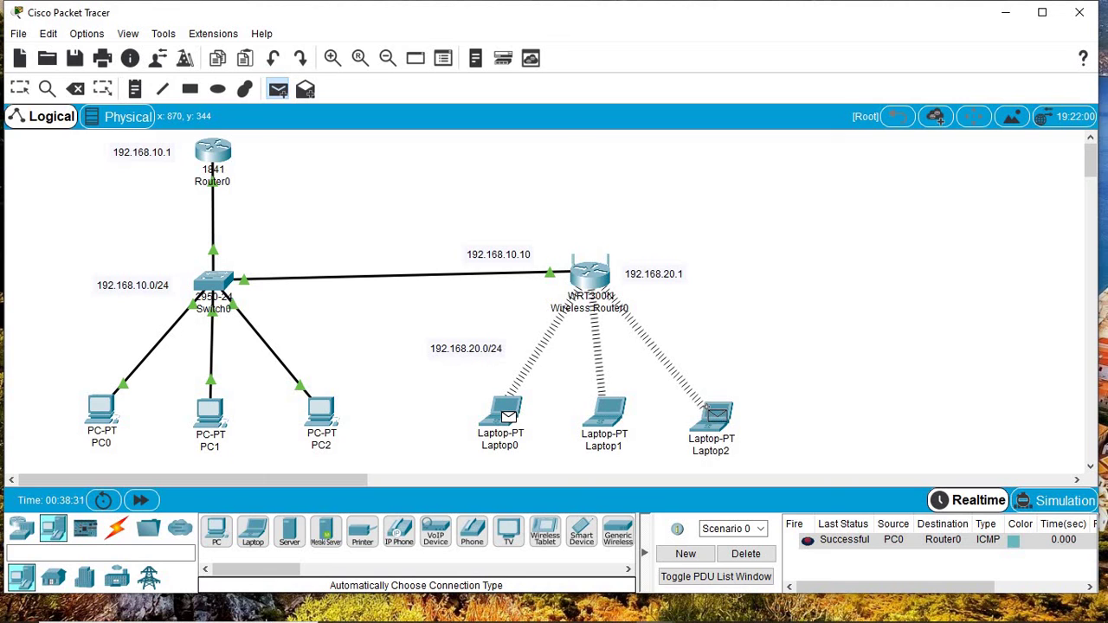
click(707, 408)
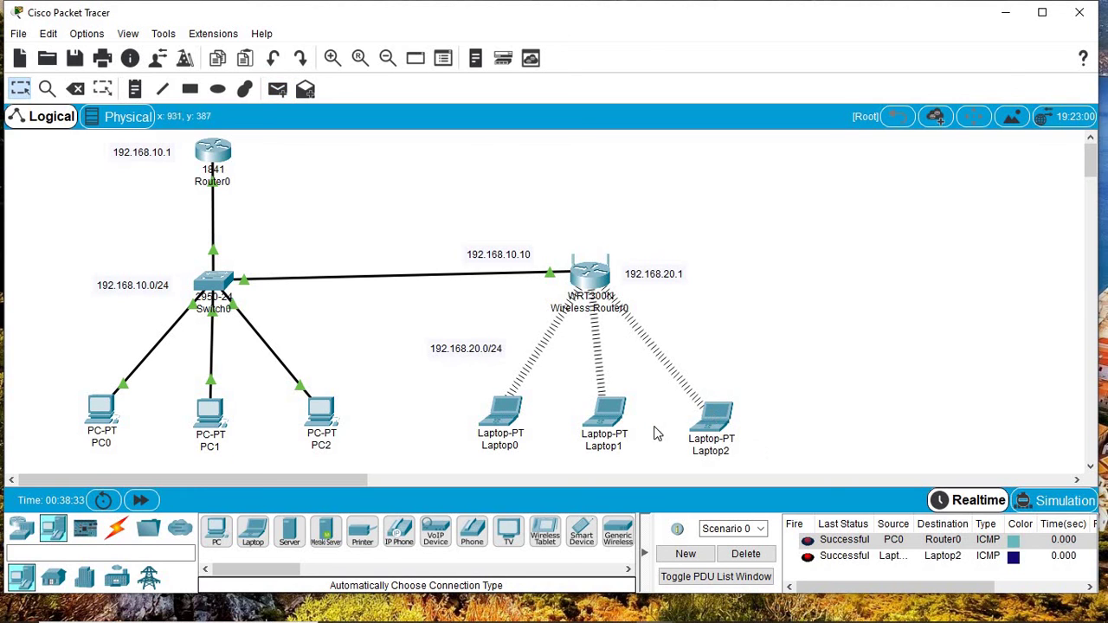
click(714, 414)
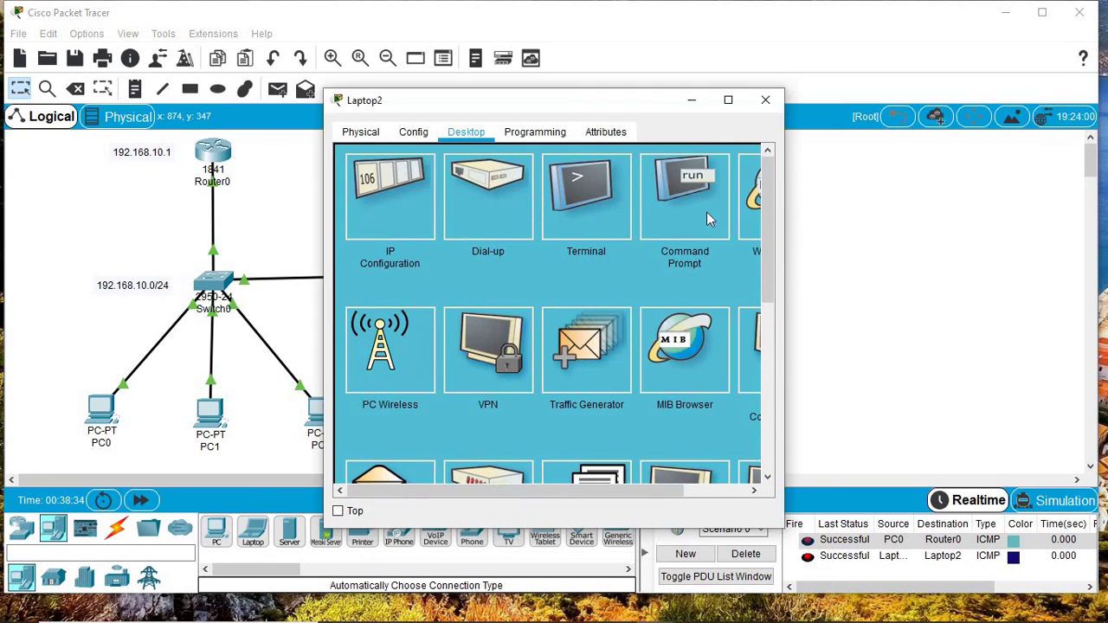
Ping Router0 at 192.168.10.1 from Laptop2's Command Prompt, then close Laptop2's window.
click(707, 214)
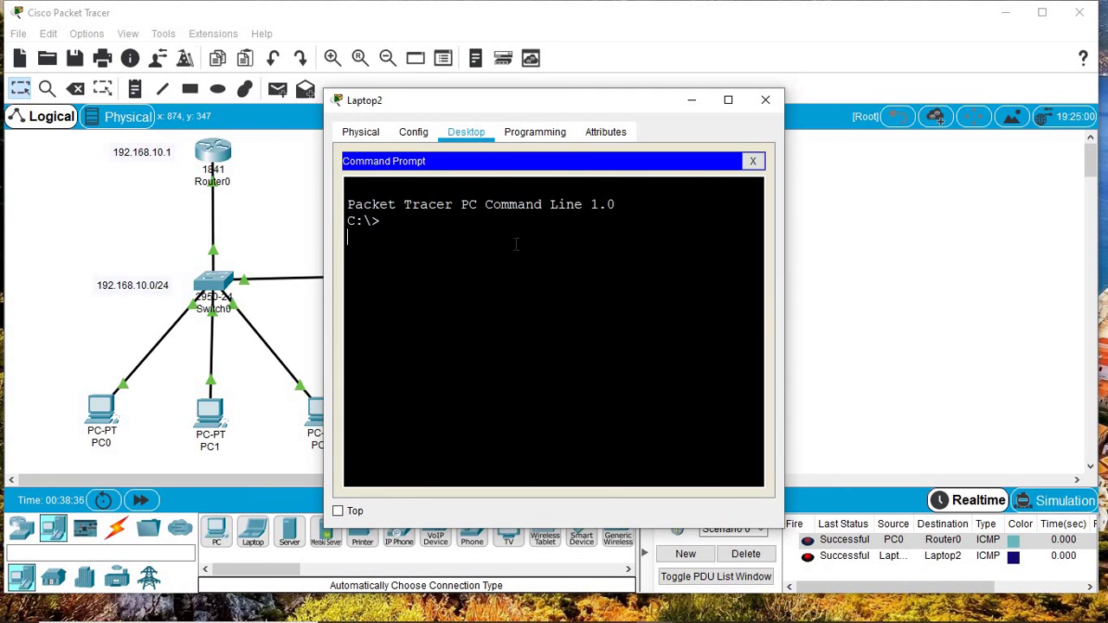
text(ping 192.168)
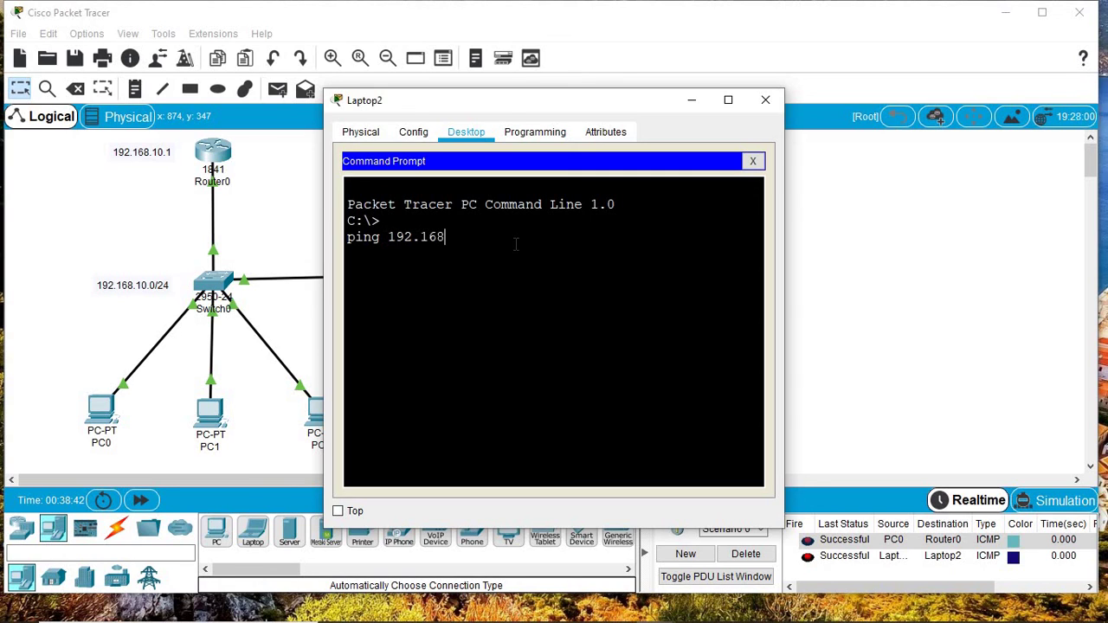
text(.10.1)
key(Return)
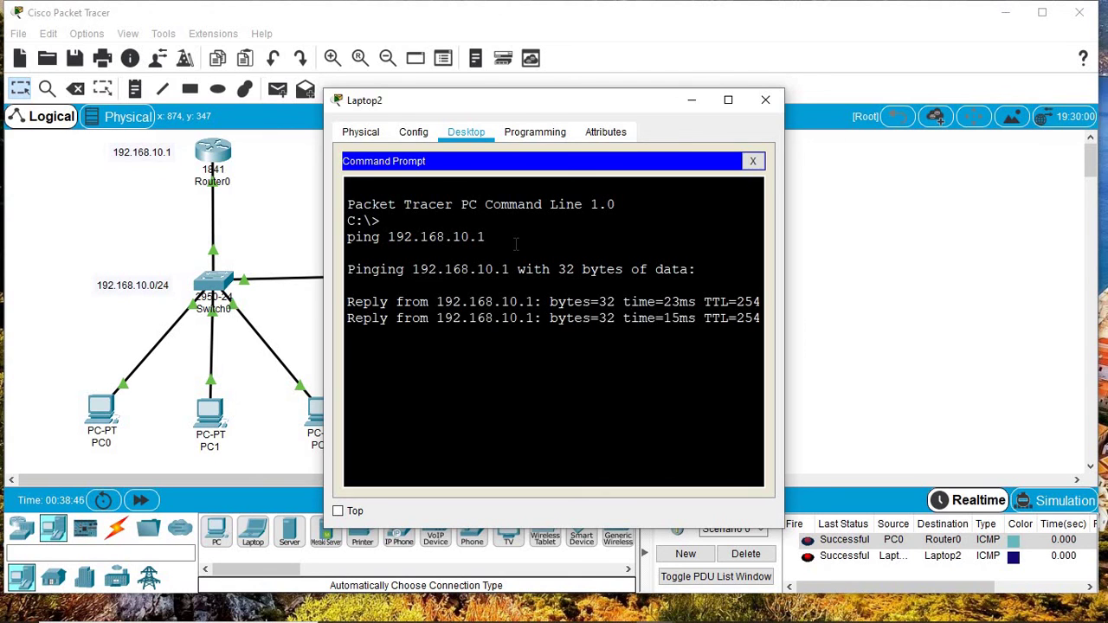
click(766, 99)
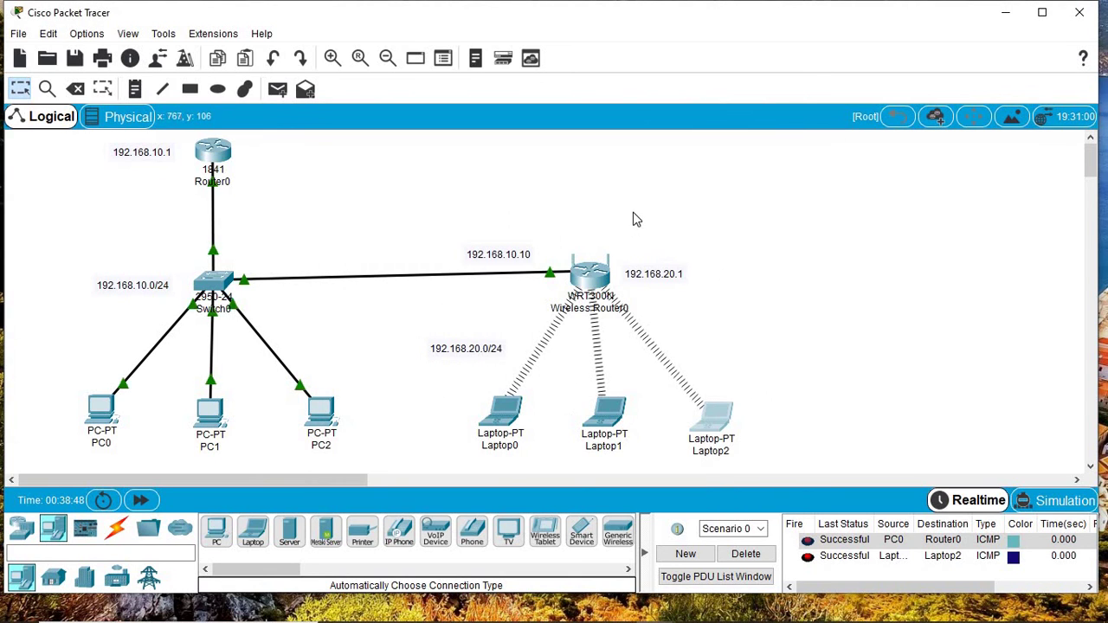
mouse_move(952, 619)
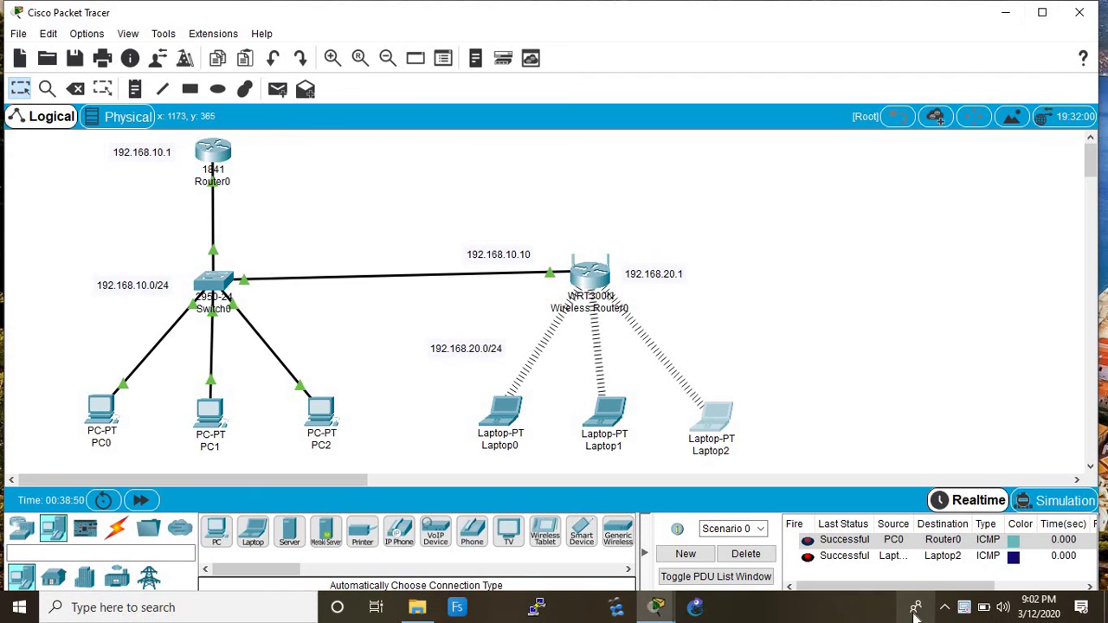
click(966, 608)
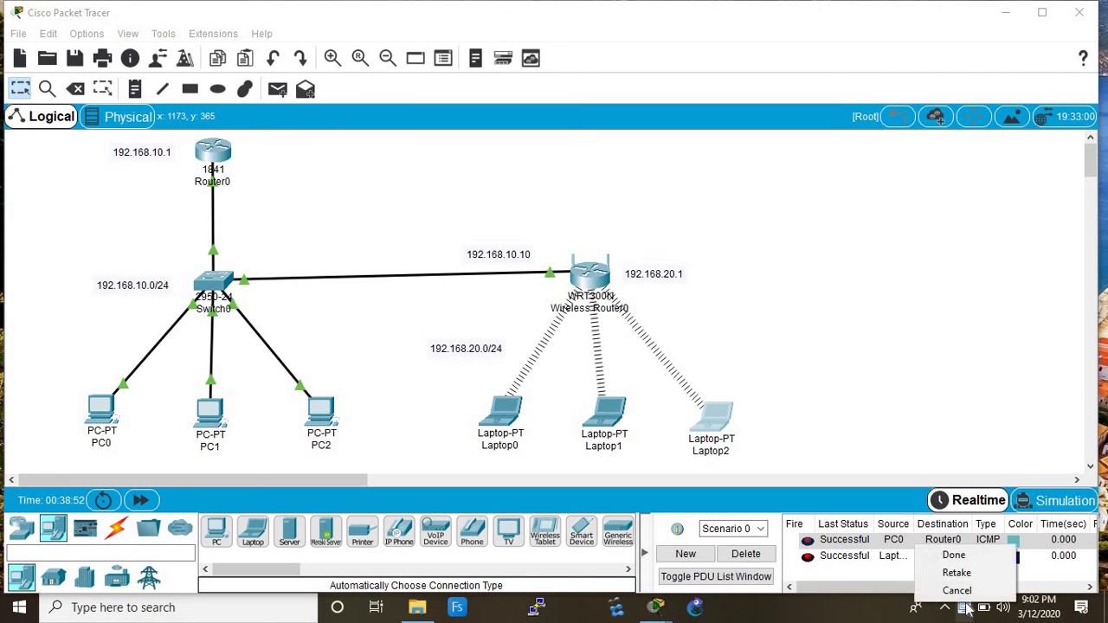